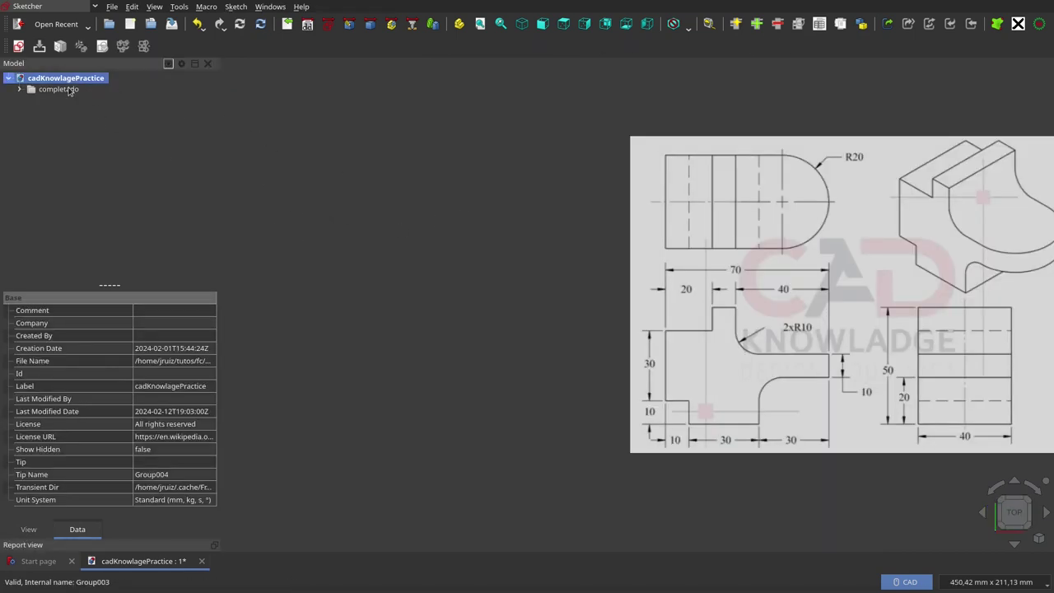
Step: Create a new sketch, Sketch004, attached to the XY-Plane
{"action": "left_click", "coordinate": [17, 46]}
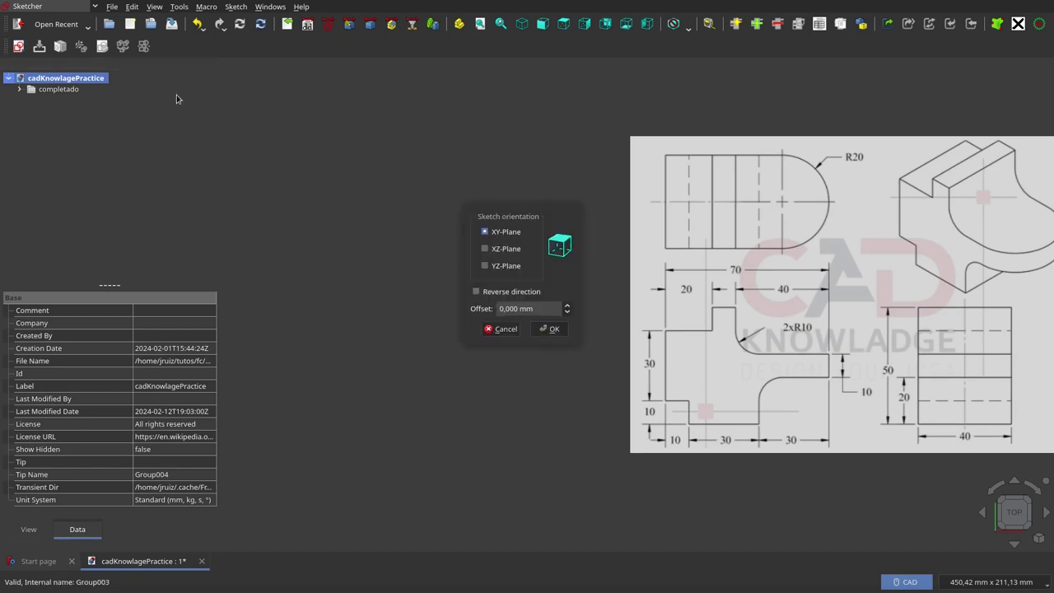
{"action": "left_click", "coordinate": [549, 329]}
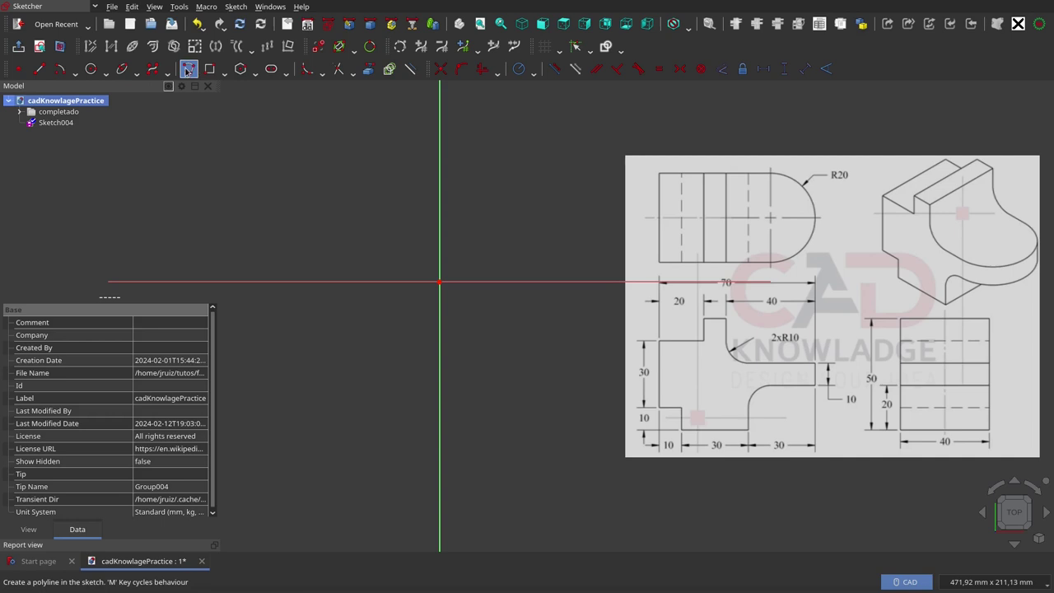
Step: Draw a closed polyline: top edge, quarter-circle arc at the right, bottom edge back to start
{"action": "left_click", "coordinate": [340, 155]}
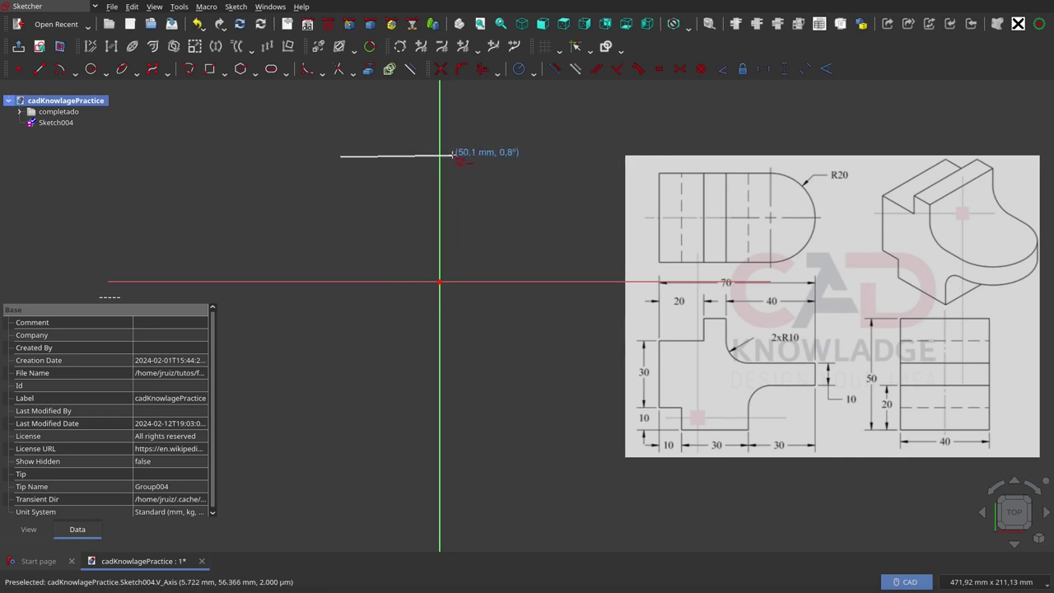
{"action": "left_click", "coordinate": [452, 156]}
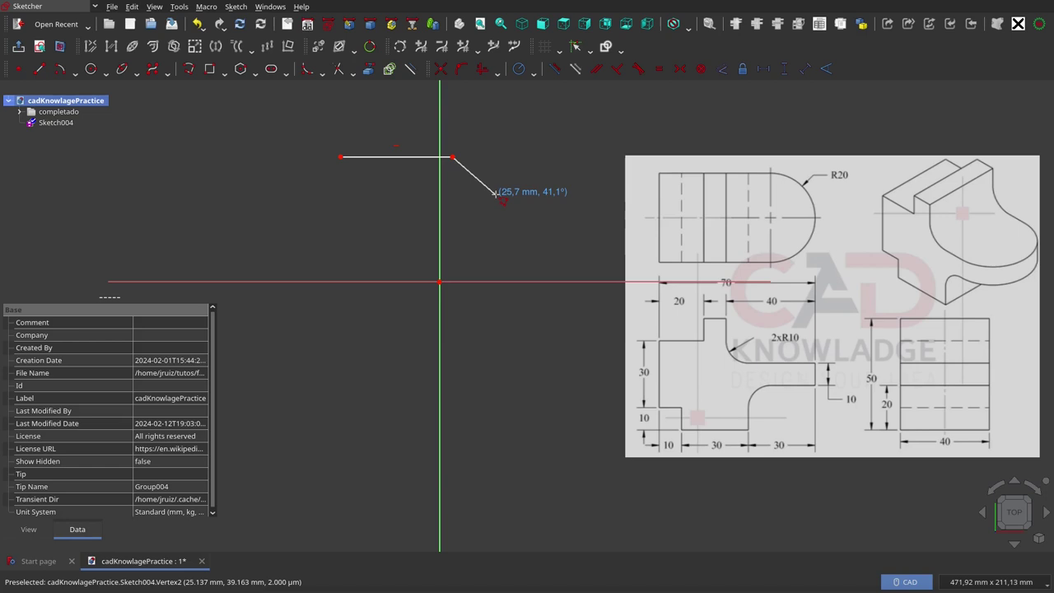
{"action": "key", "text": "m"}
{"action": "key", "text": "m"}
{"action": "key", "text": "m"}
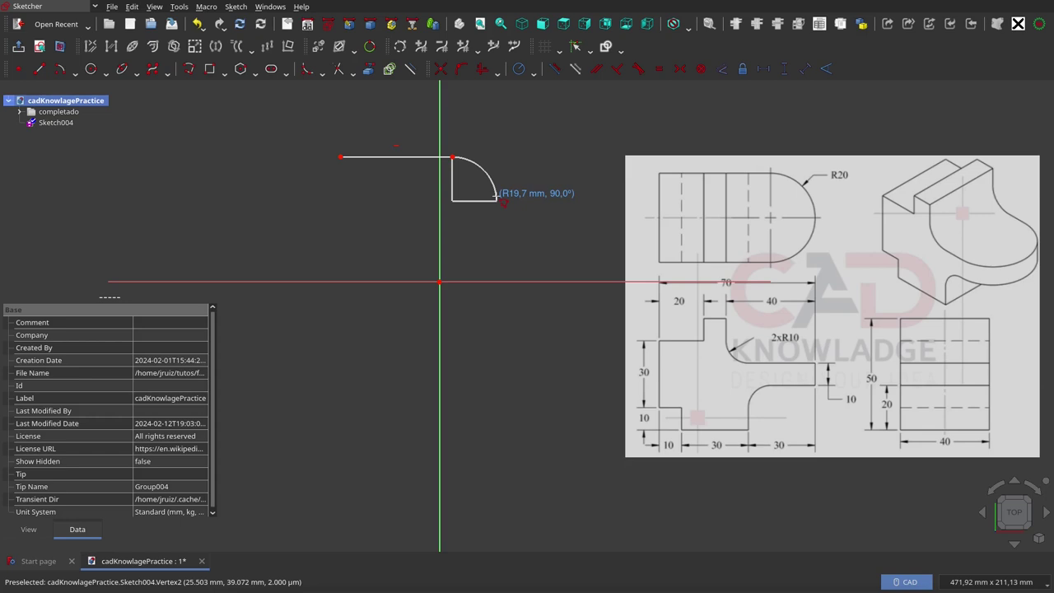
{"action": "left_click", "coordinate": [497, 200]}
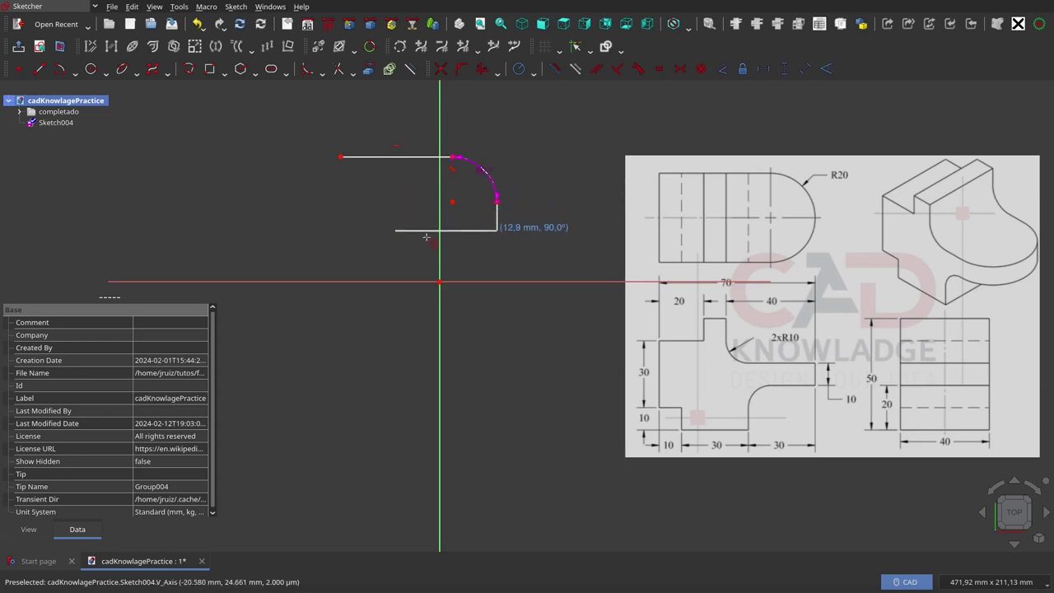
{"action": "key", "text": "m"}
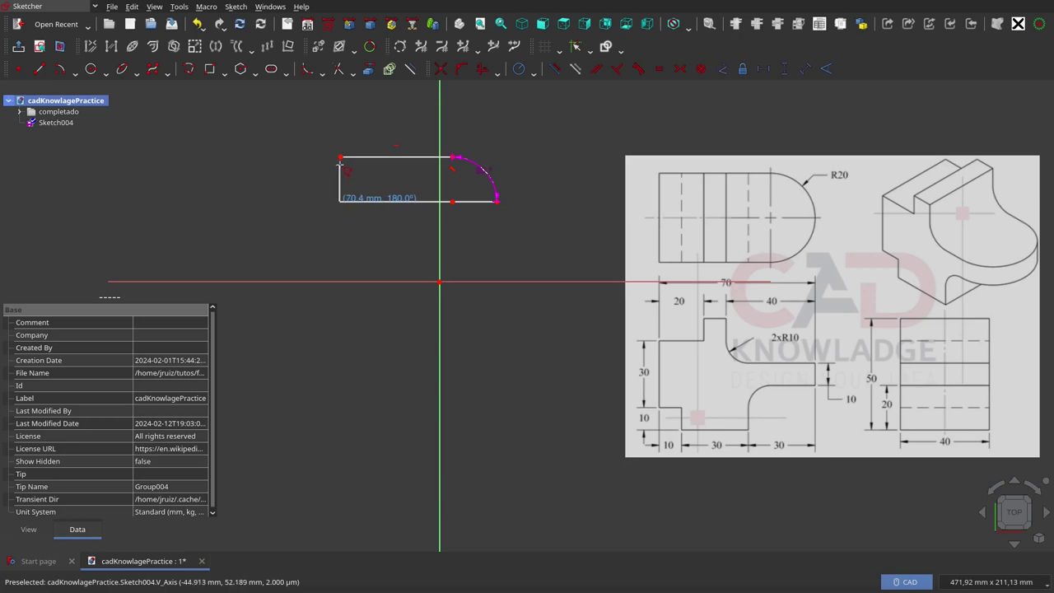
{"action": "left_click", "coordinate": [340, 167]}
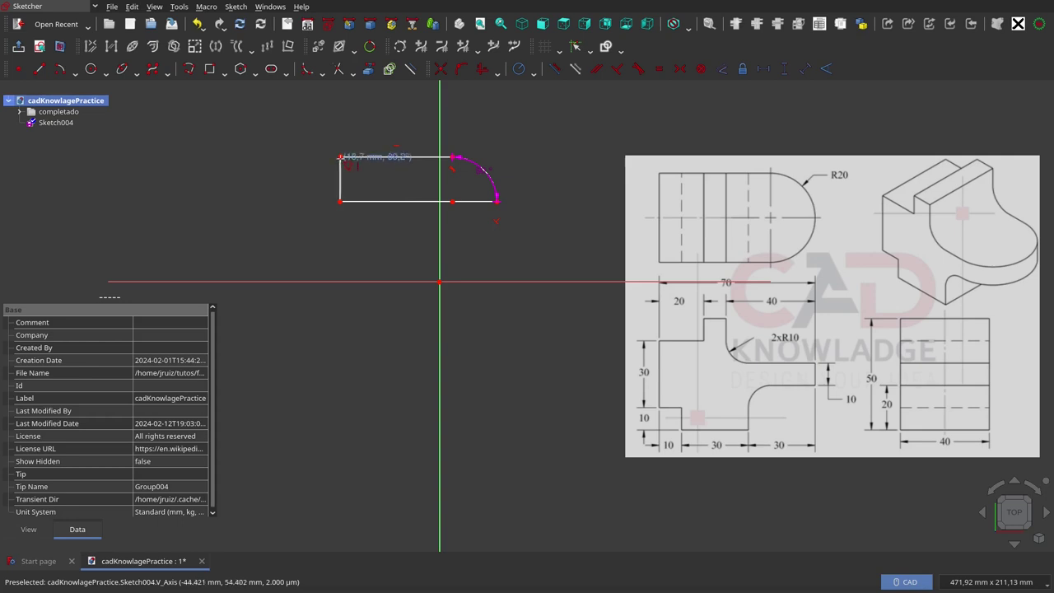
{"action": "left_click", "coordinate": [340, 156]}
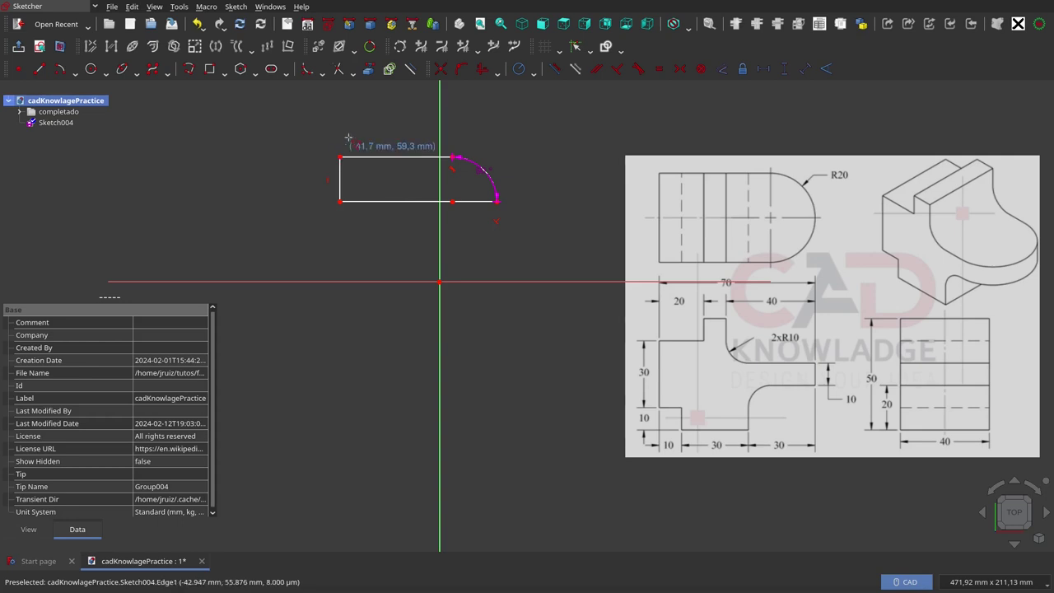
Step: Exit the polyline tool, nudge the outline slightly and zoom out the sketch view
{"action": "right_click", "coordinate": [700, 119]}
{"action": "mouse_move", "coordinate": [902, 115]}
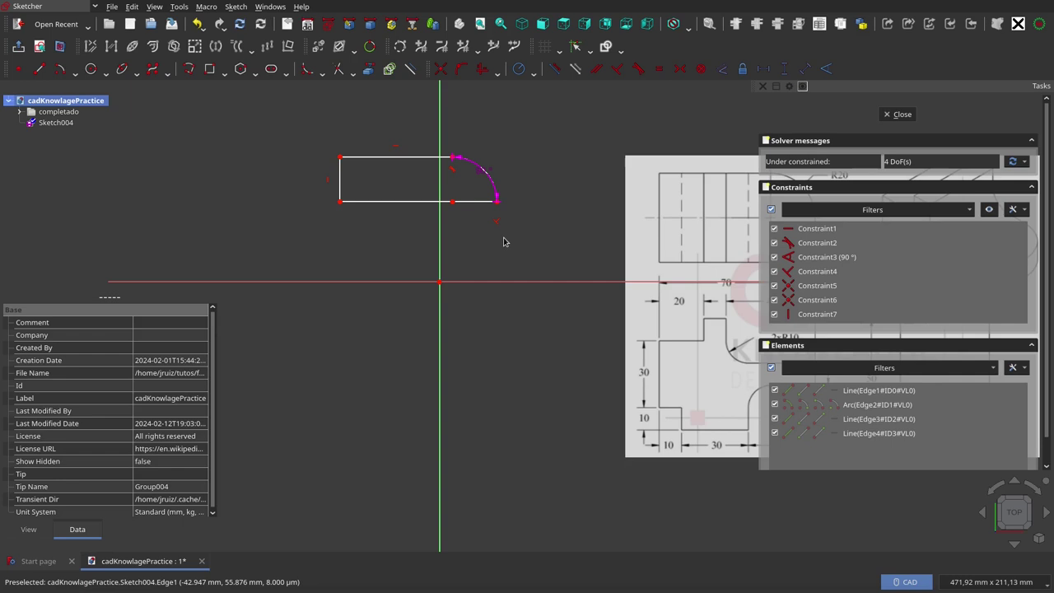
{"action": "mouse_move", "coordinate": [850, 159]}
{"action": "left_click_drag", "start_coordinate": [416, 204], "coordinate": [415, 206]}
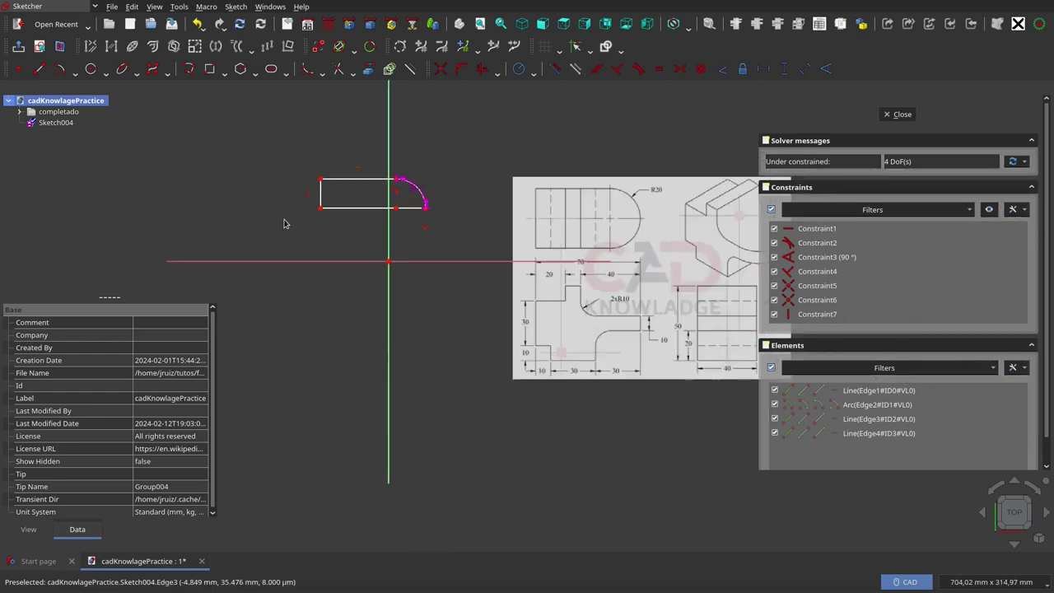
{"action": "scroll", "coordinate": [284, 223], "scroll_direction": "down", "scroll_amount": 1}
{"action": "scroll", "coordinate": [285, 223], "scroll_direction": "down", "scroll_amount": 2}
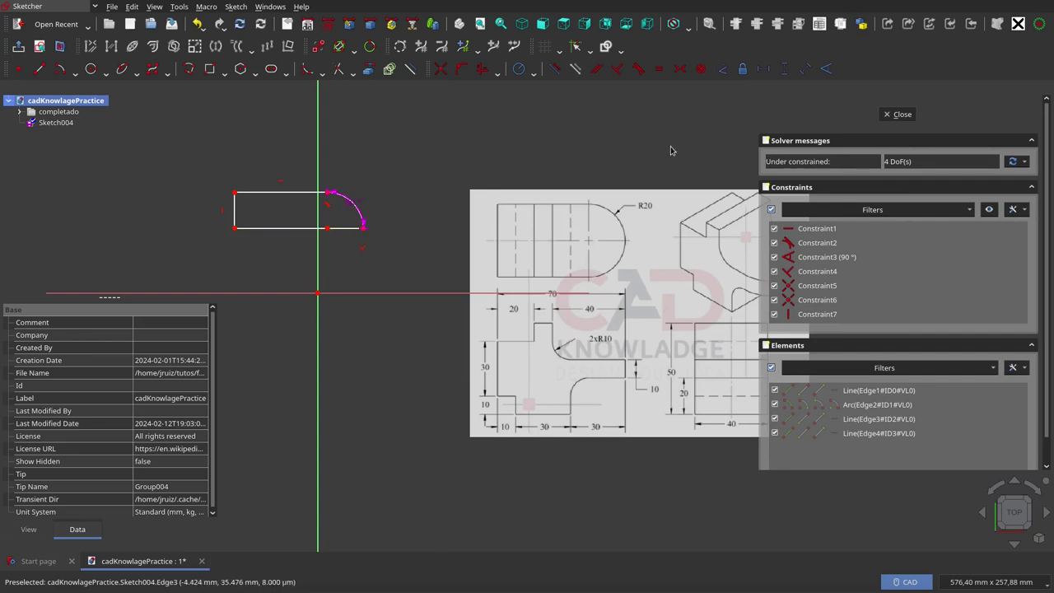
{"action": "scroll", "coordinate": [670, 150], "scroll_direction": "down", "scroll_amount": 1}
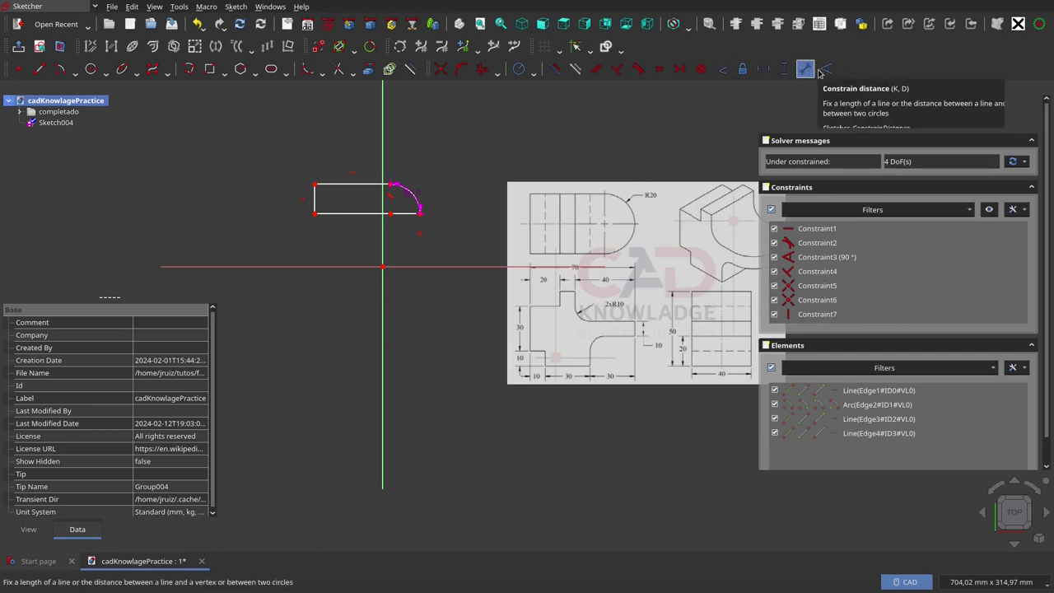
Step: Make dimensions driving and give the bottom edge a 70 mm length named largo
{"action": "left_click", "coordinate": [555, 69]}
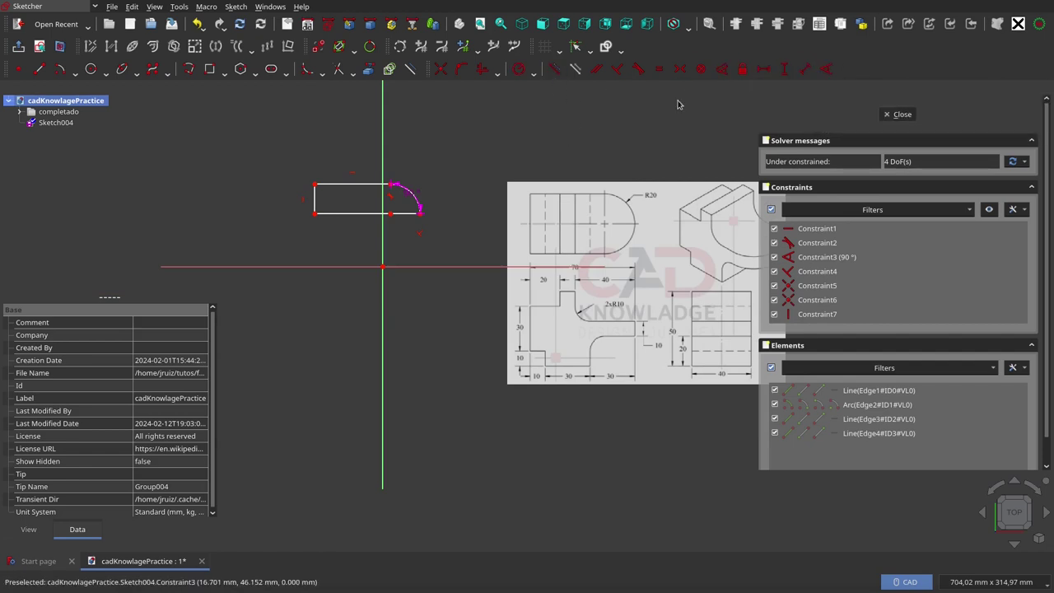
{"action": "left_click", "coordinate": [360, 215]}
{"action": "left_click", "coordinate": [362, 246]}
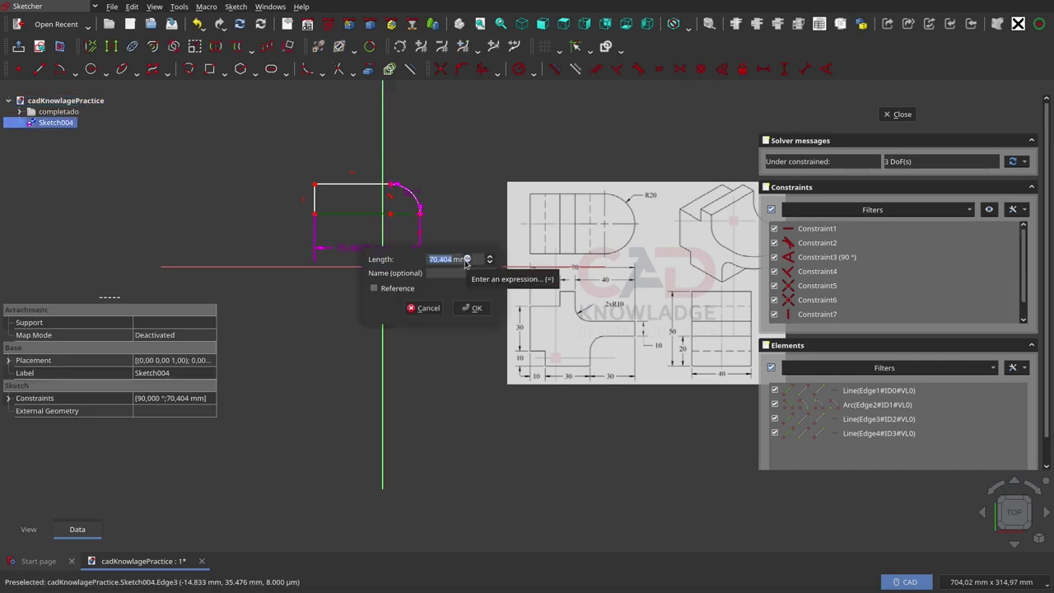
{"action": "type", "text": "70"}
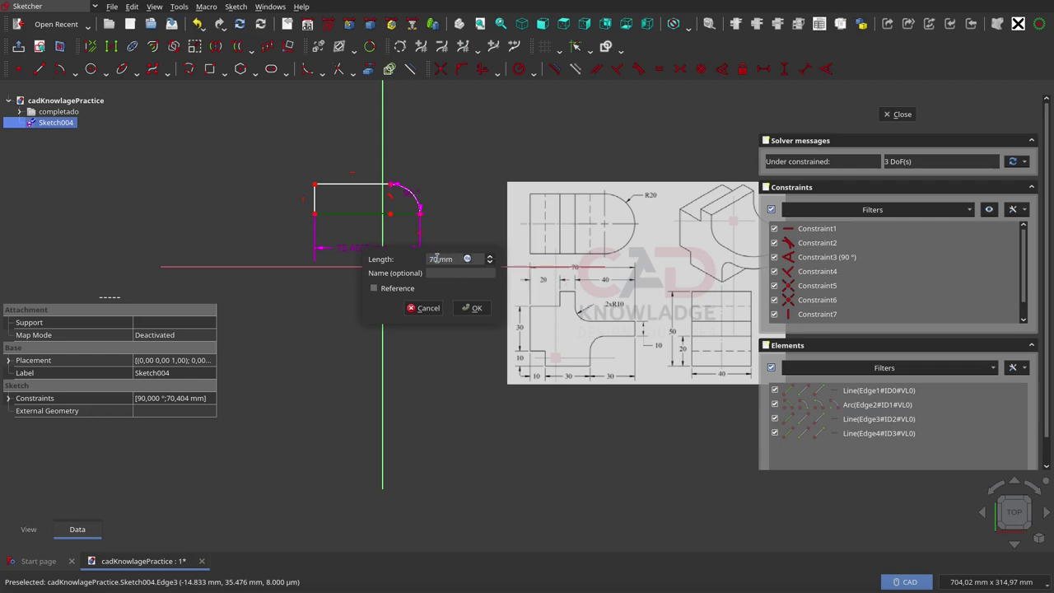
{"action": "type", "text": "largo"}
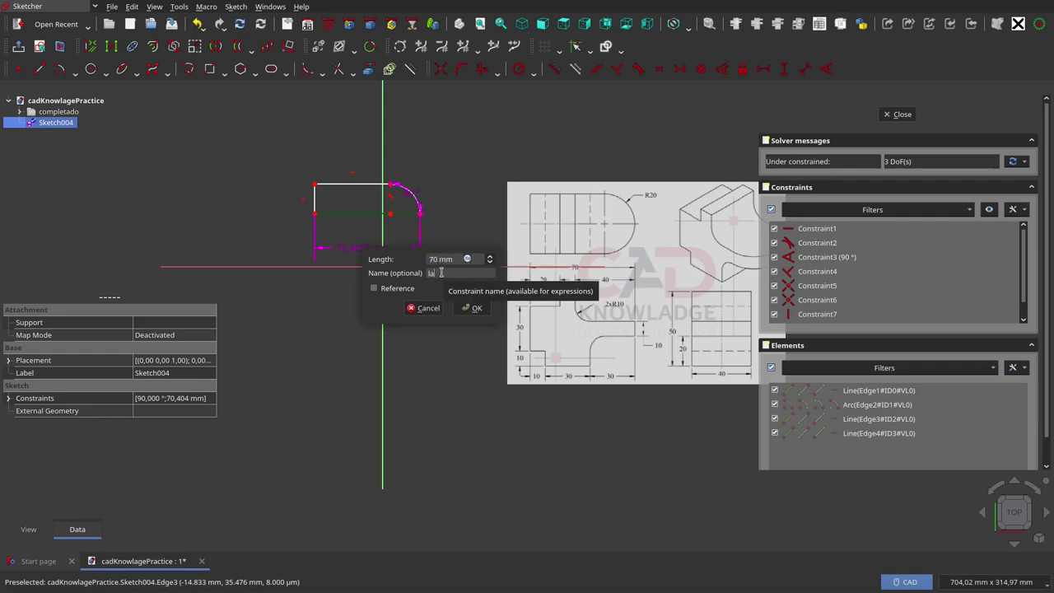
{"action": "left_click", "coordinate": [476, 308]}
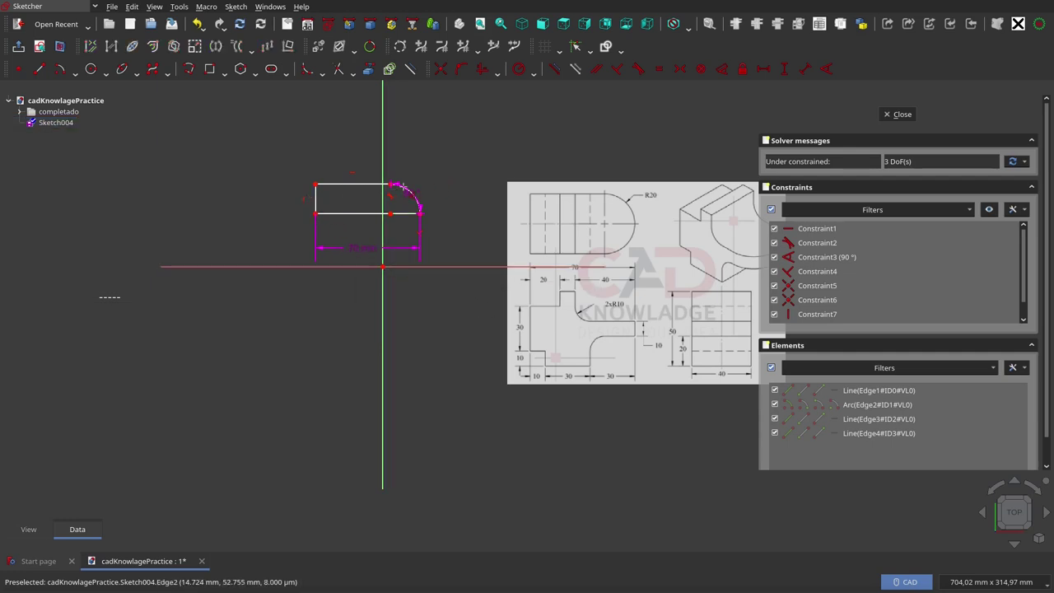
Step: Dimension the left edge at 20 mm, named mitadDelAncho
{"action": "left_click", "coordinate": [313, 197]}
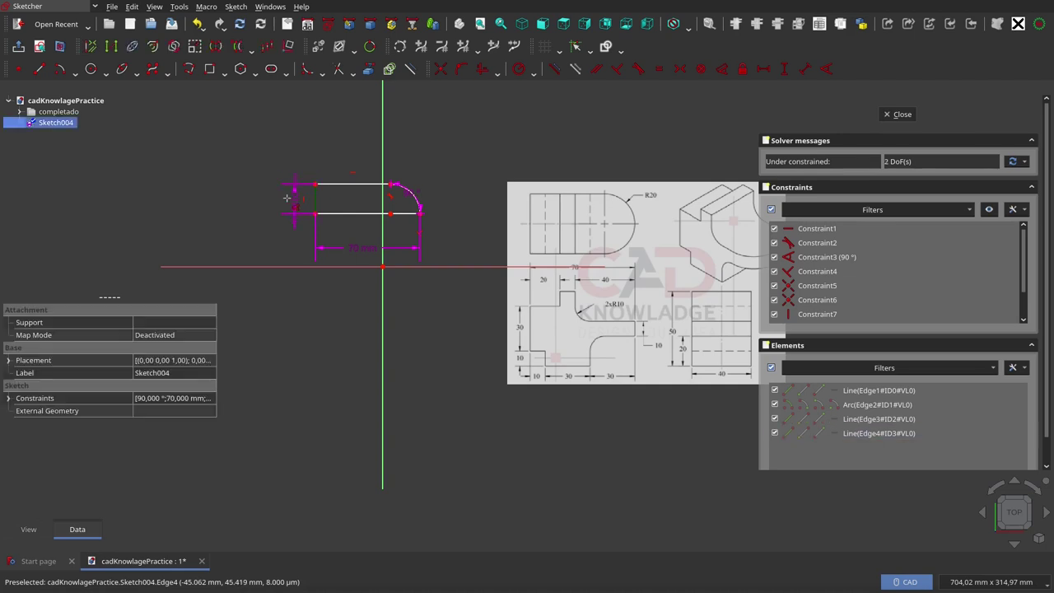
{"action": "left_click", "coordinate": [279, 157]}
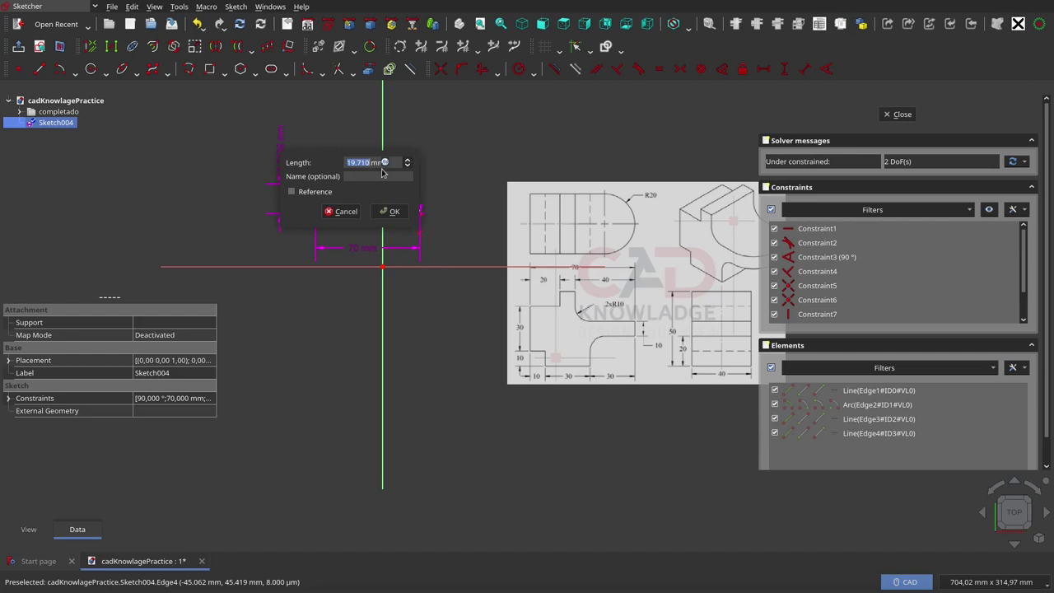
{"action": "type", "text": "40"}
{"action": "type", "text": "20"}
{"action": "type", "text": "lAncho"}
{"action": "left_click", "coordinate": [393, 211]}
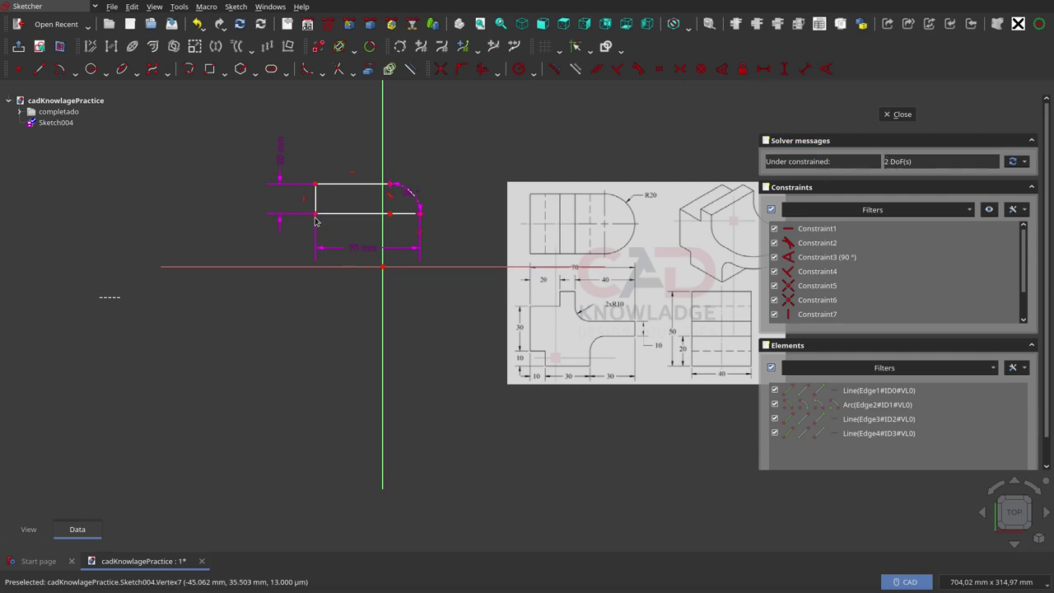
Step: Make the outline's lower-left corner coincident with the sketch origin
{"action": "left_click_drag", "start_coordinate": [315, 216], "coordinate": [403, 237]}
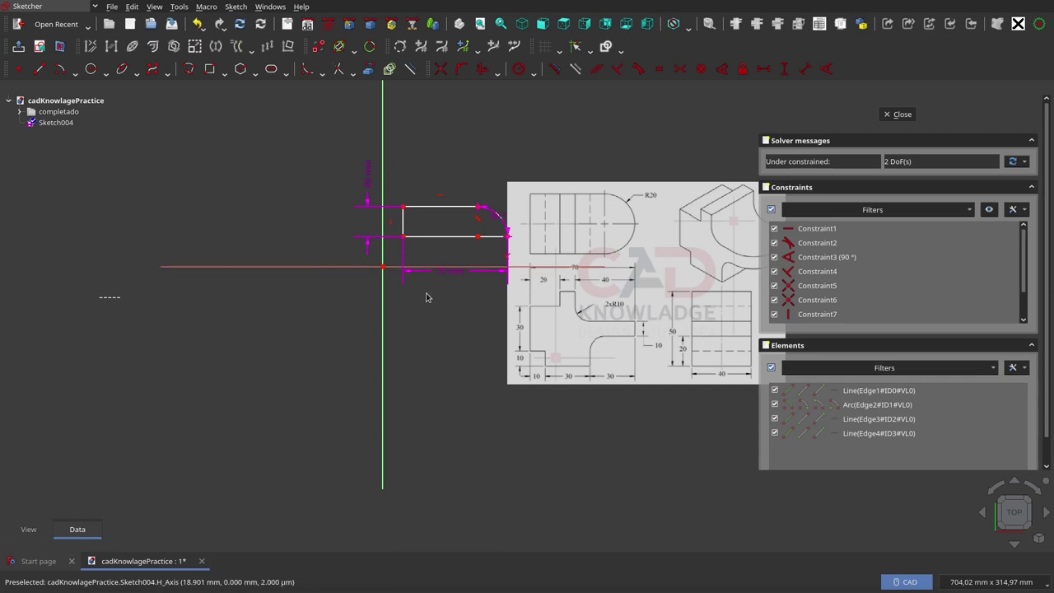
{"action": "left_click", "coordinate": [382, 267]}
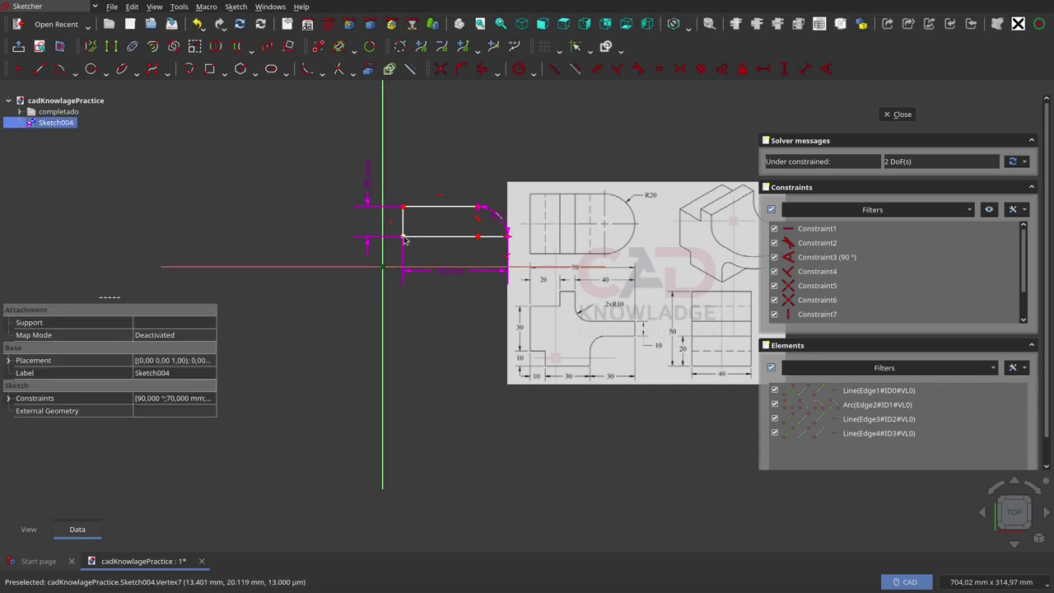
{"action": "left_click", "coordinate": [442, 69]}
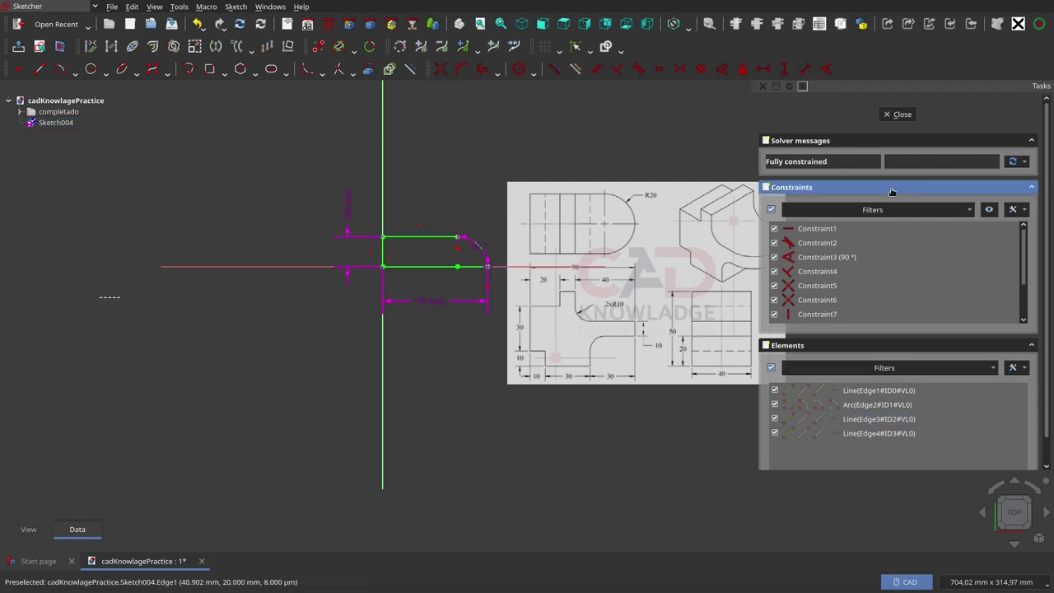
{"action": "scroll", "coordinate": [1024, 247], "scroll_direction": "down", "scroll_amount": 2}
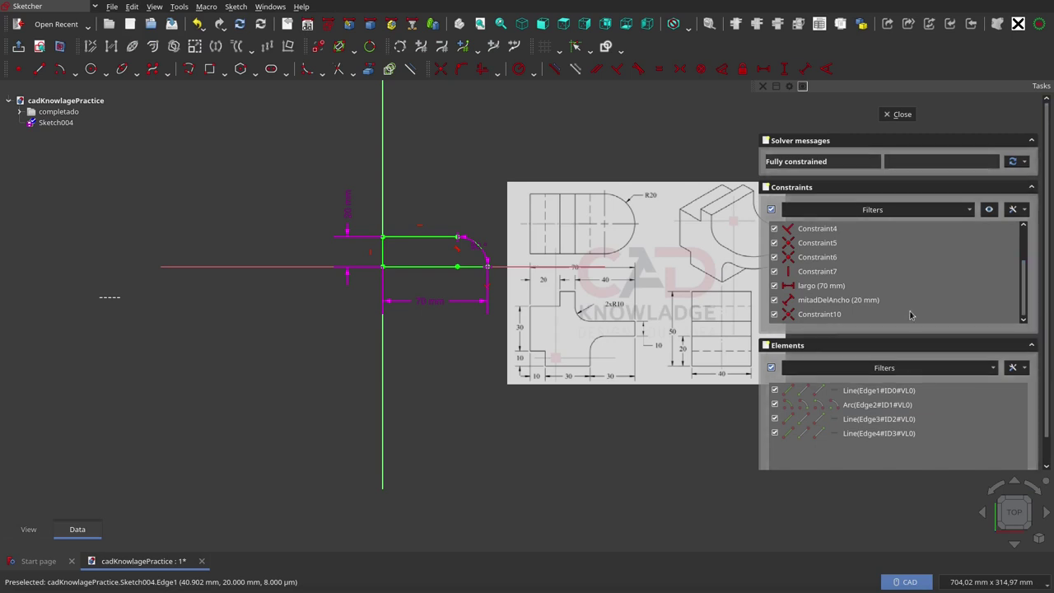
Step: Rename Constraint10 to 'ancla' and close the sketch
{"action": "left_click", "coordinate": [848, 315]}
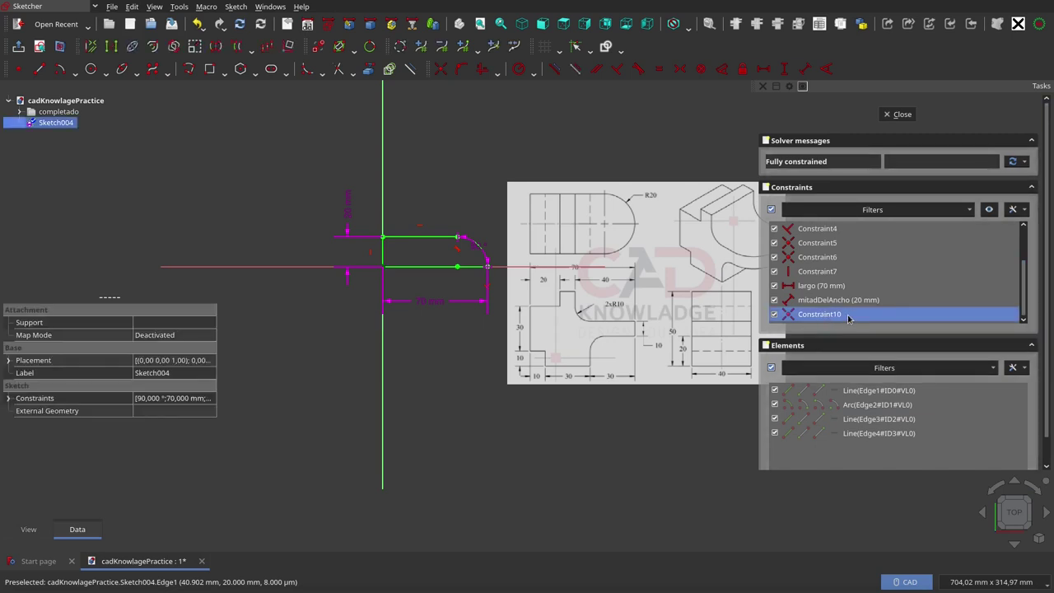
{"action": "left_click", "coordinate": [847, 317]}
{"action": "type", "text": "ancla"}
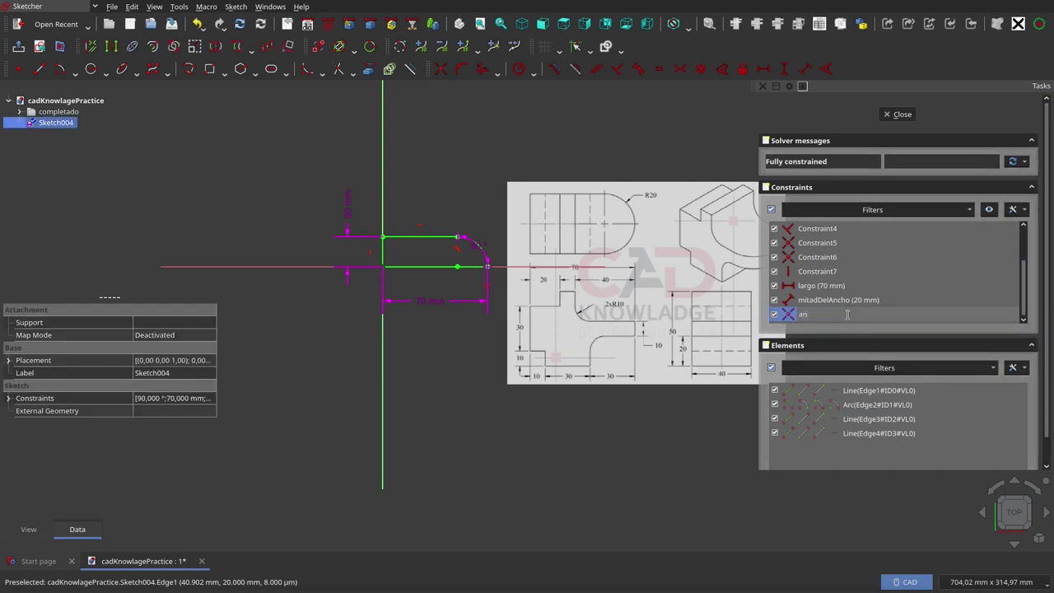
{"action": "key", "text": "Return"}
{"action": "left_click", "coordinate": [902, 115]}
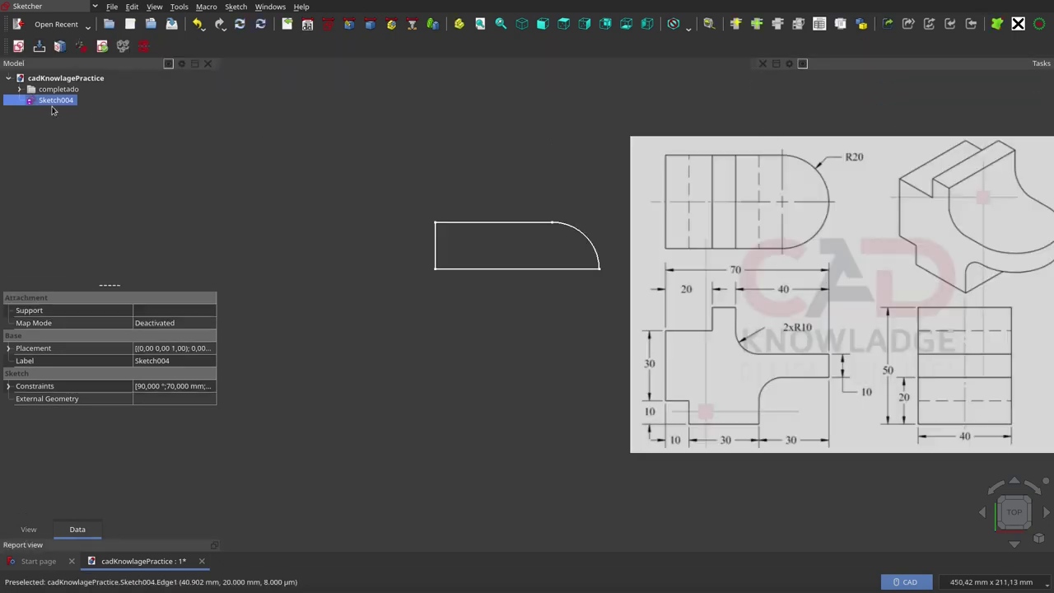
Step: Change Sketch004's Label property to 'tope'
{"action": "double_click", "coordinate": [51, 100]}
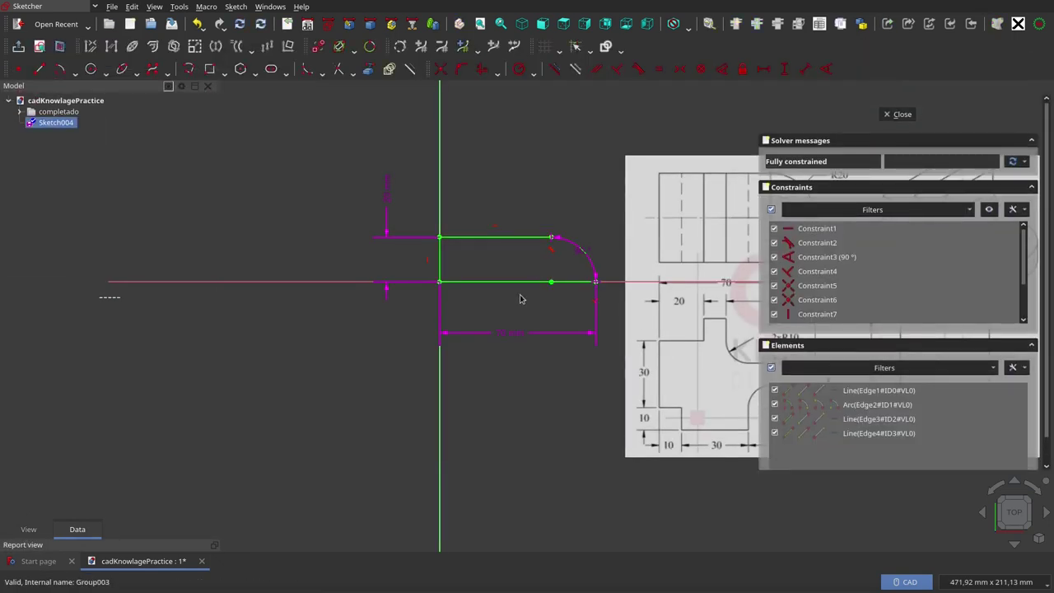
{"action": "left_click", "coordinate": [897, 114]}
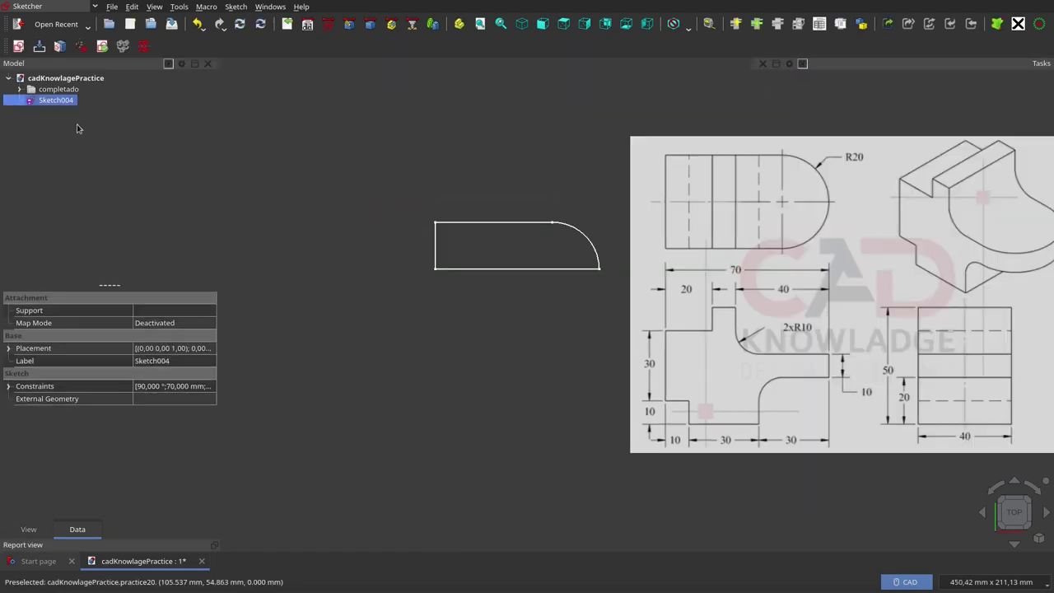
{"action": "left_click", "coordinate": [191, 361]}
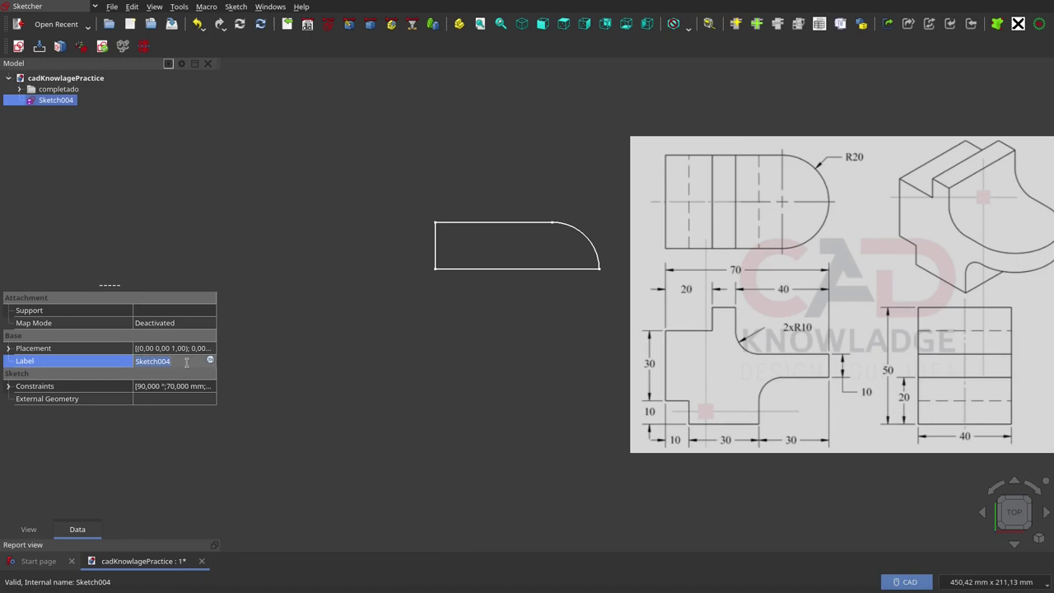
{"action": "type", "text": "tope"}
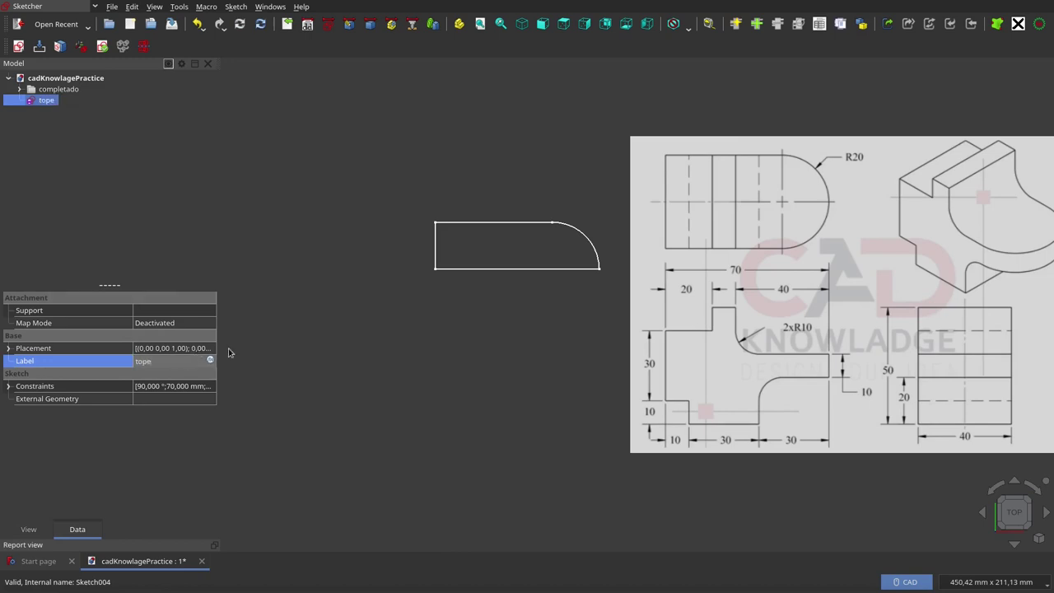
{"action": "left_click", "coordinate": [432, 362]}
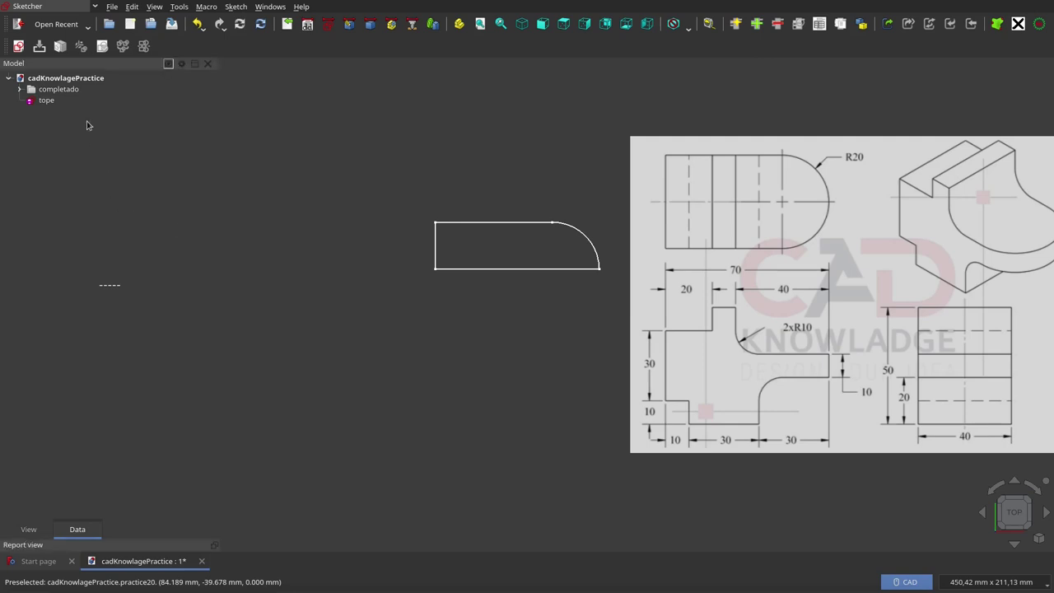
Step: Create a new sketch attached to the tope sketch's Object's XZ plane
{"action": "left_click", "coordinate": [51, 102]}
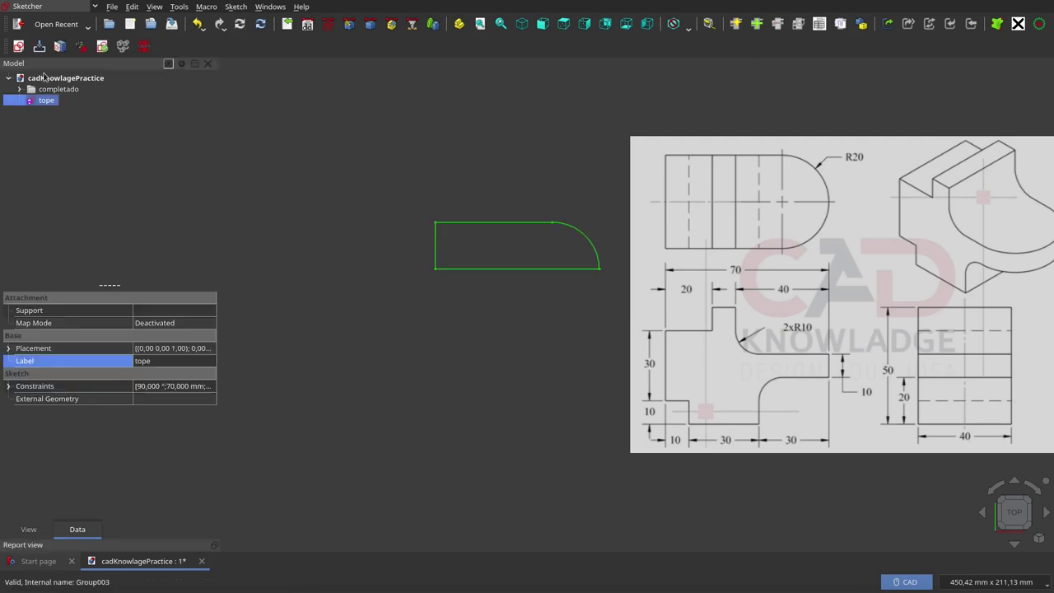
{"action": "left_click", "coordinate": [26, 48]}
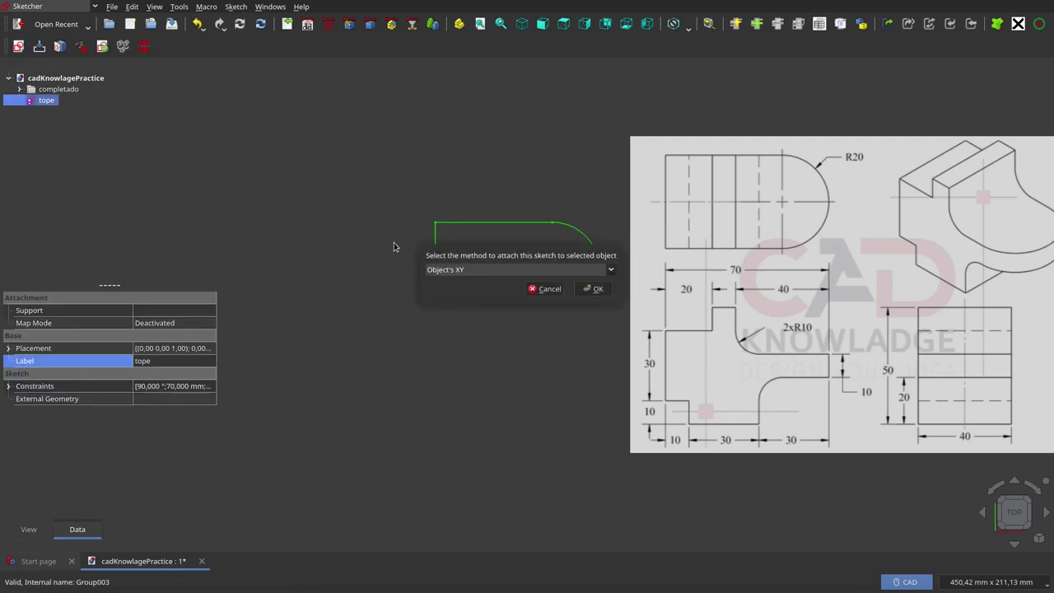
{"action": "left_click", "coordinate": [610, 271]}
{"action": "left_click", "coordinate": [532, 293]}
{"action": "left_click", "coordinate": [594, 289]}
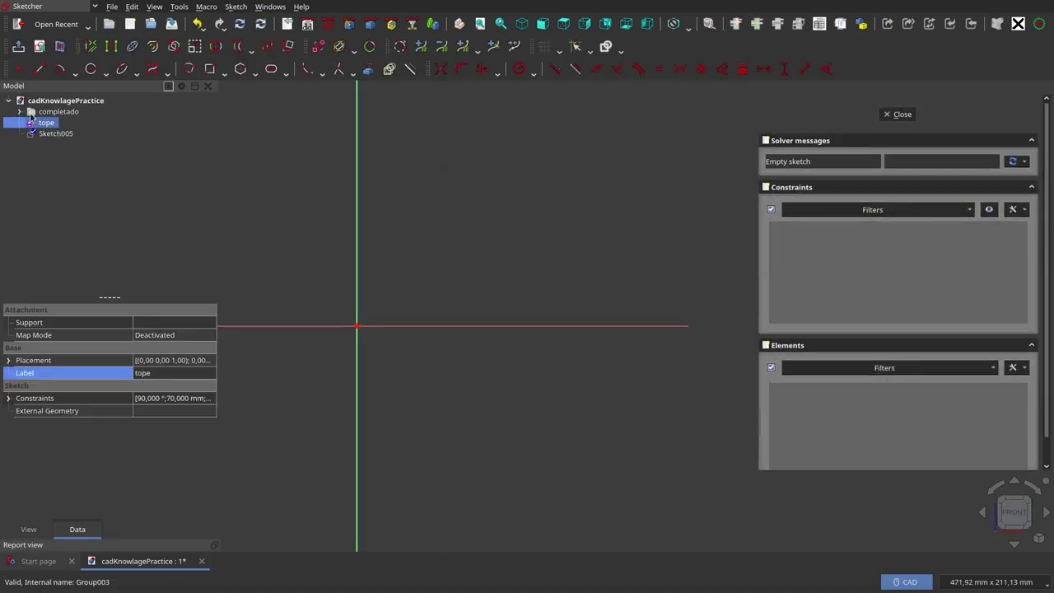
Step: Show the xyView reference image from the completado group and start the polyline tool
{"action": "left_click", "coordinate": [19, 112]}
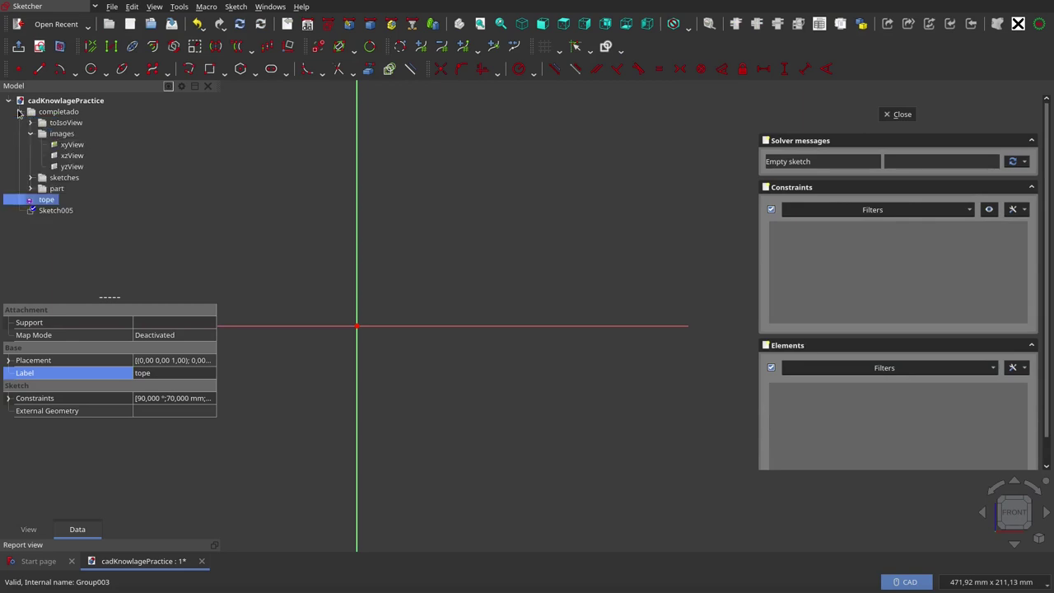
{"action": "left_click", "coordinate": [72, 144]}
{"action": "key", "text": "space"}
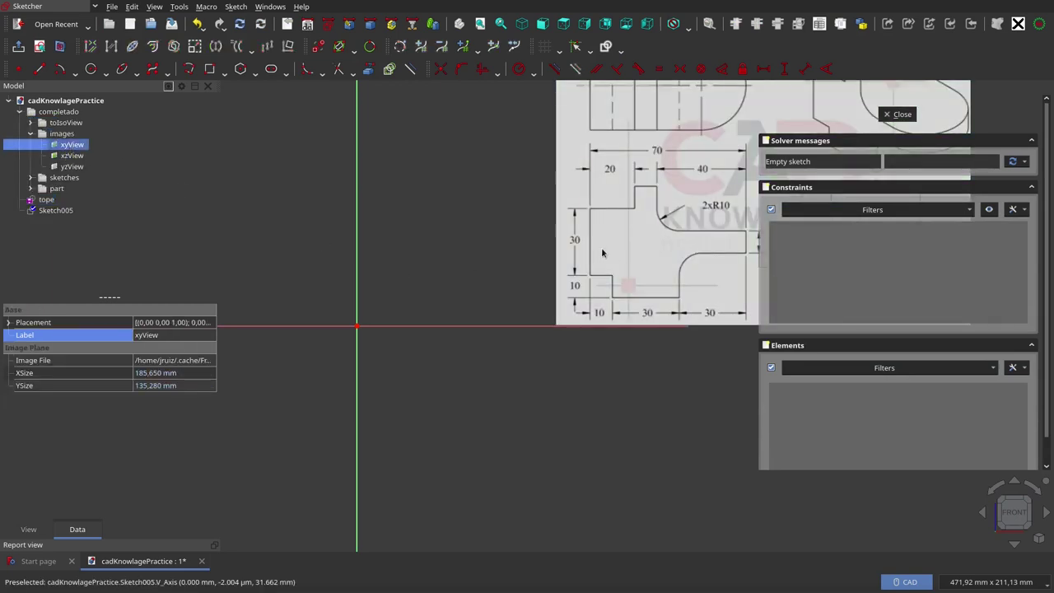
{"action": "scroll", "coordinate": [547, 319], "scroll_direction": "down", "scroll_amount": 2}
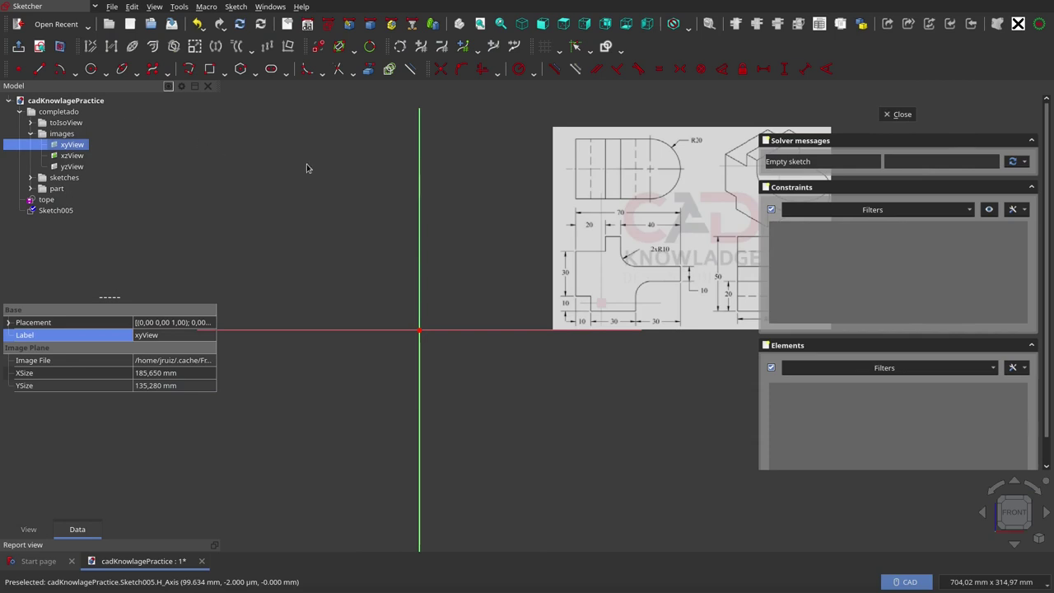
{"action": "key", "text": "g"}
{"action": "key", "text": "y"}
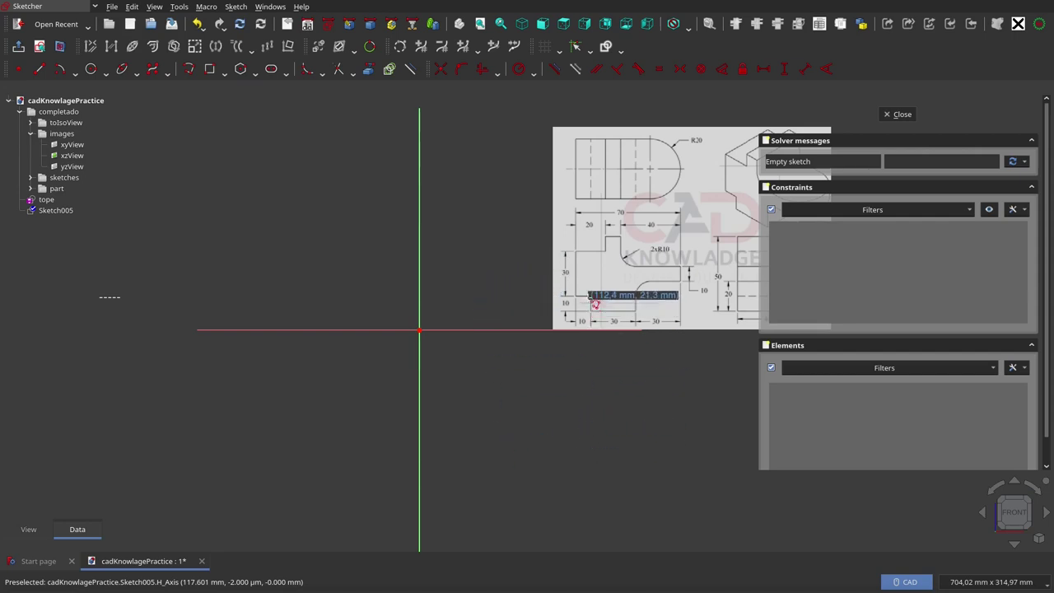
Step: Draw the first five connected segments of the stepped front profile below the axis
{"action": "left_click", "coordinate": [562, 483]}
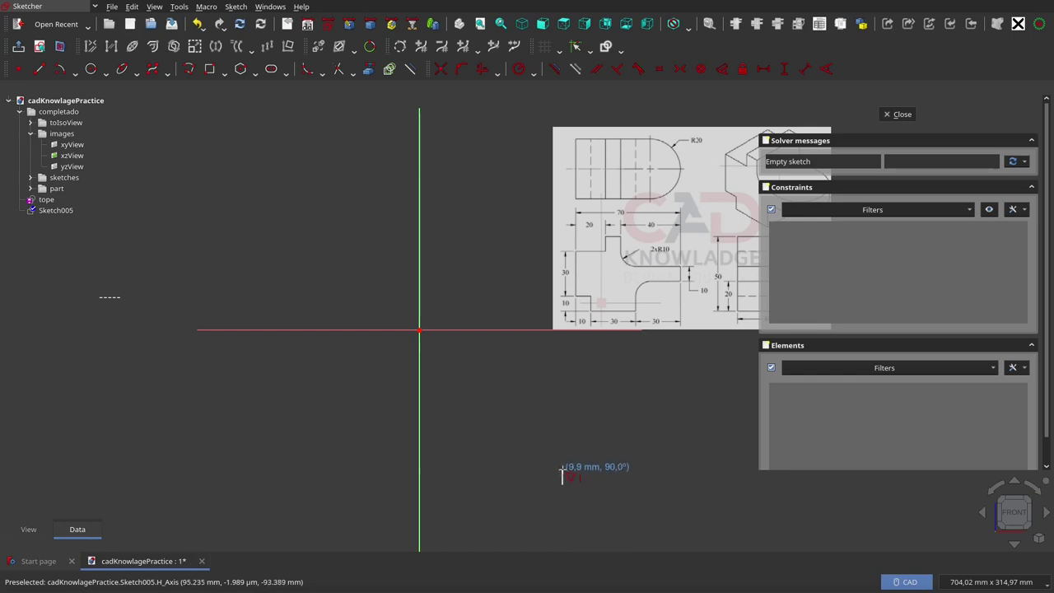
{"action": "left_click", "coordinate": [563, 475]}
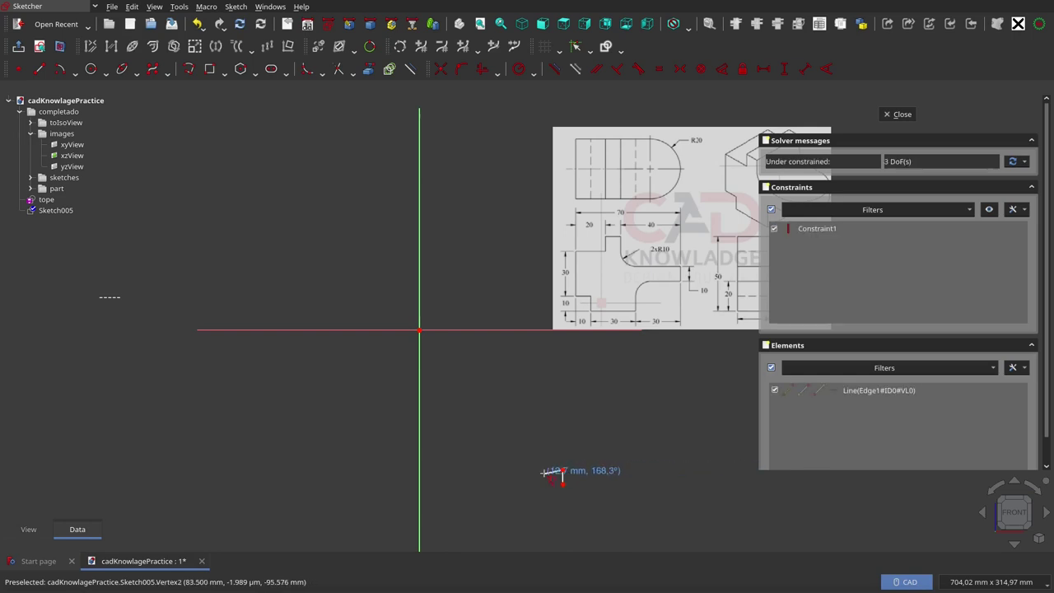
{"action": "key", "text": "m"}
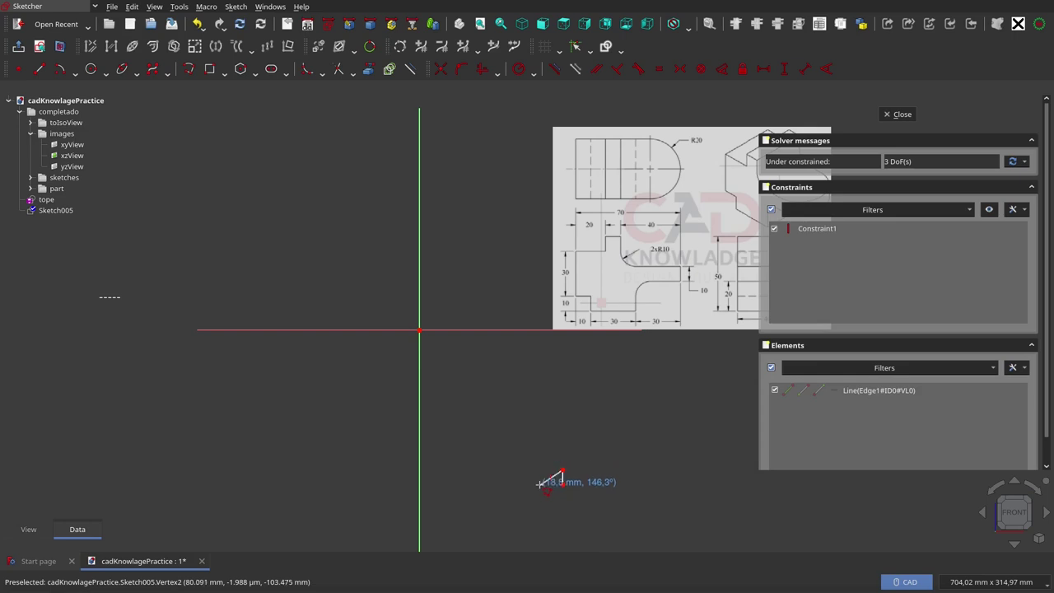
{"action": "key", "text": "m"}
{"action": "key", "text": "m"}
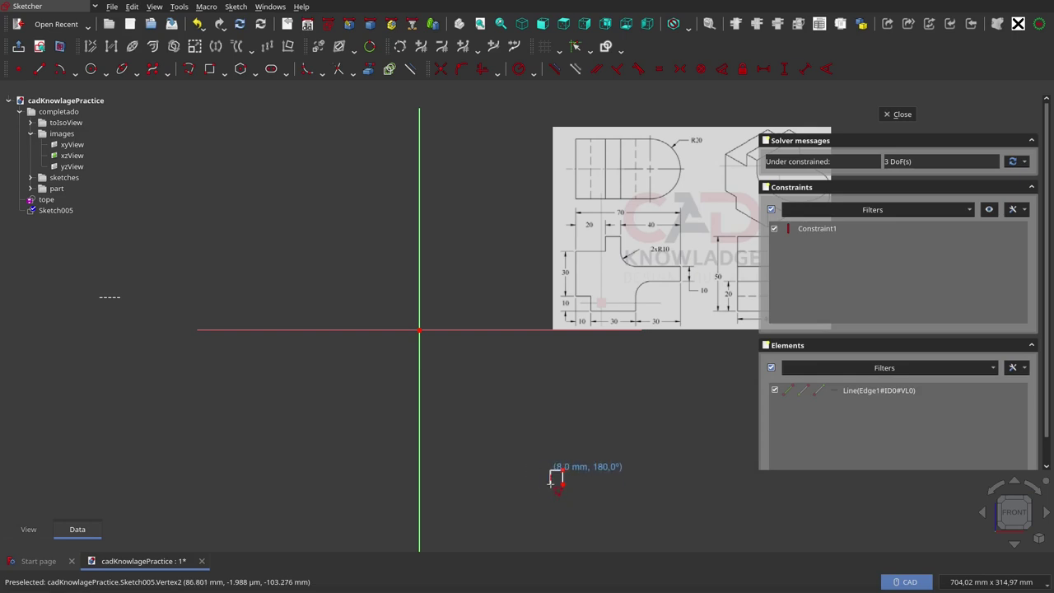
{"action": "left_click", "coordinate": [547, 486]}
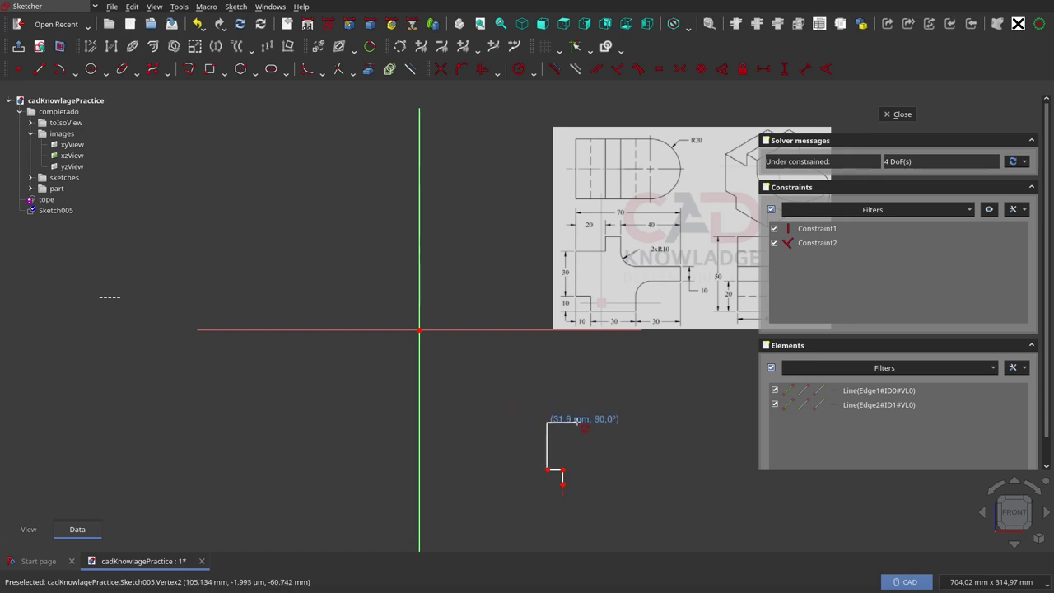
{"action": "left_click", "coordinate": [583, 429]}
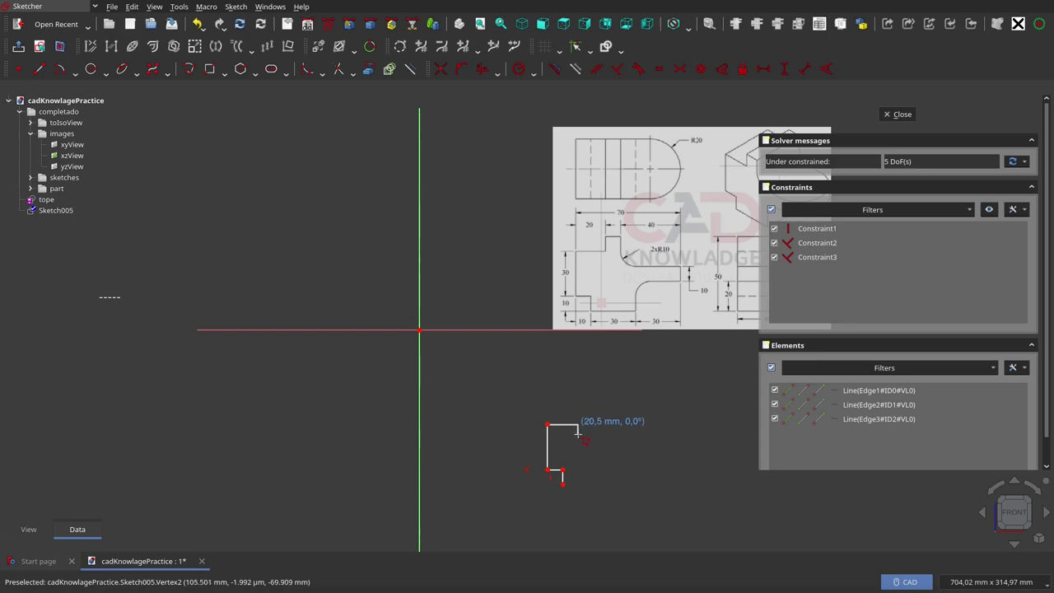
{"action": "left_click", "coordinate": [578, 424]}
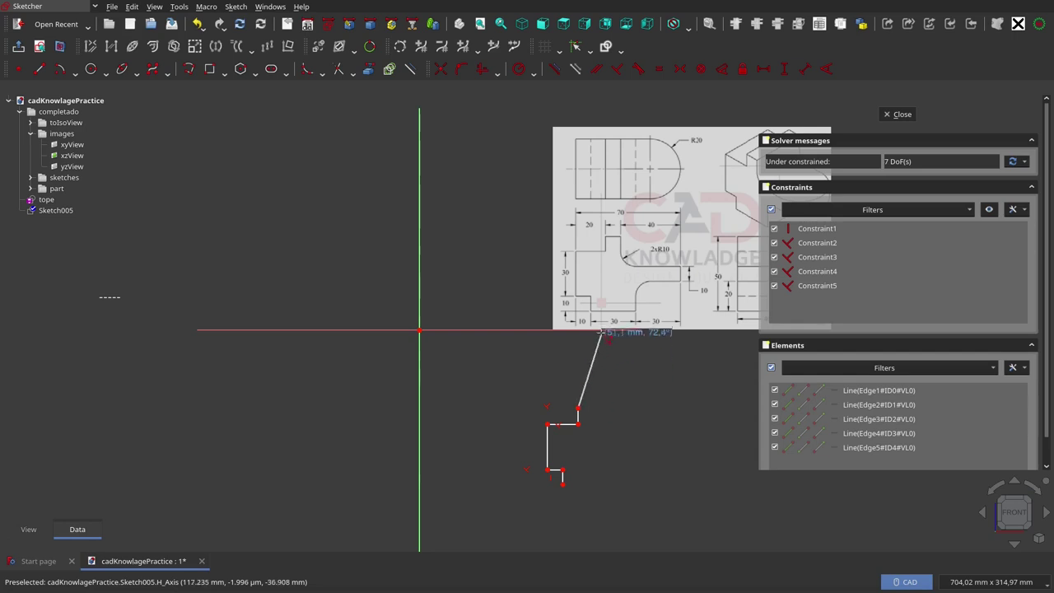
Step: Continue the profile with an upward step, a downward line, an arc corner and a long horizontal edge
{"action": "left_click", "coordinate": [583, 330]}
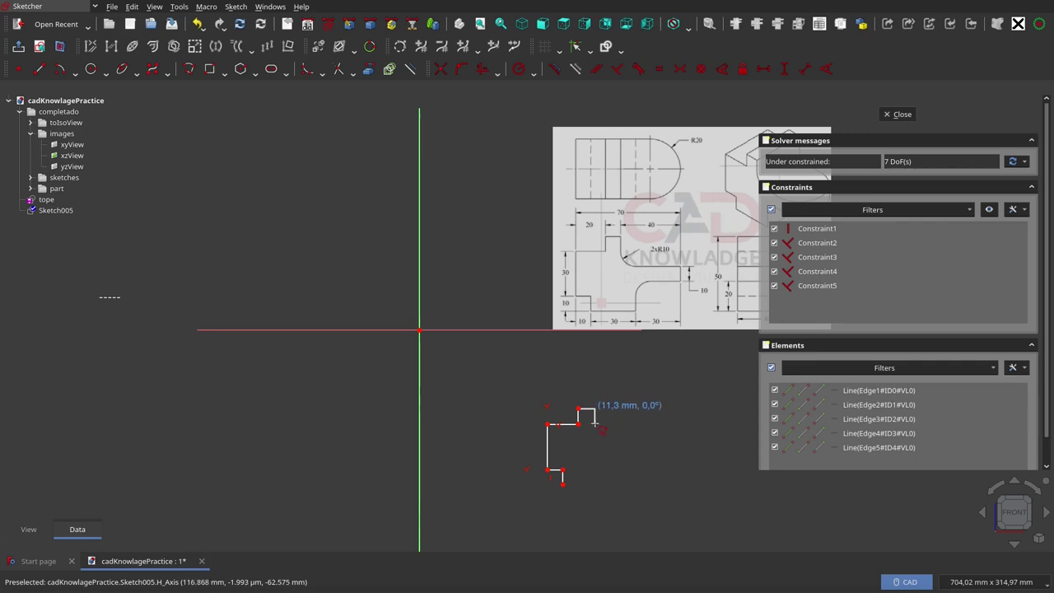
{"action": "left_click", "coordinate": [592, 418]}
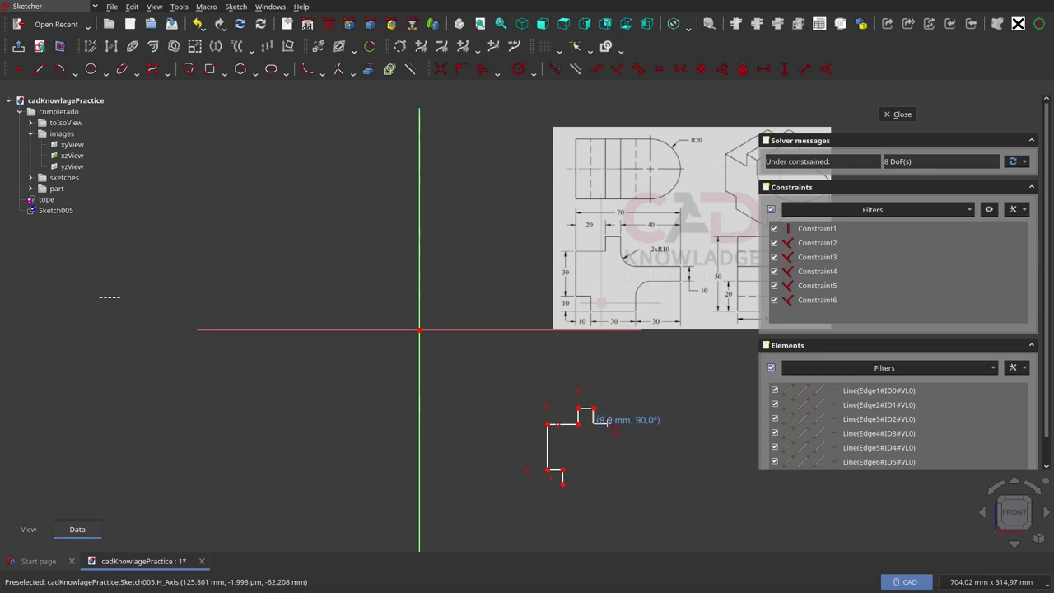
{"action": "left_click", "coordinate": [606, 421]}
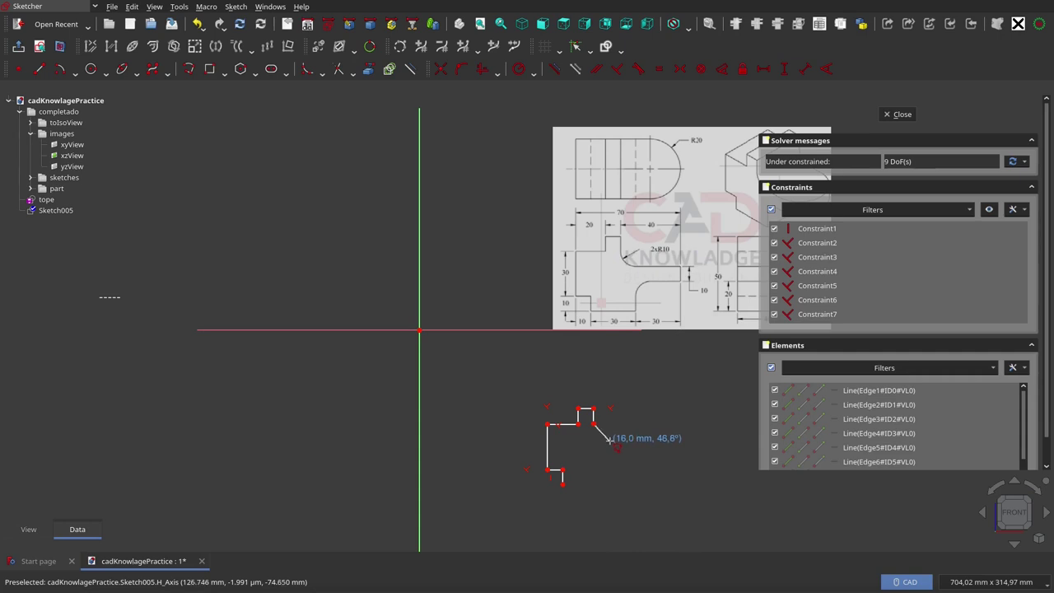
{"action": "key", "text": "m"}
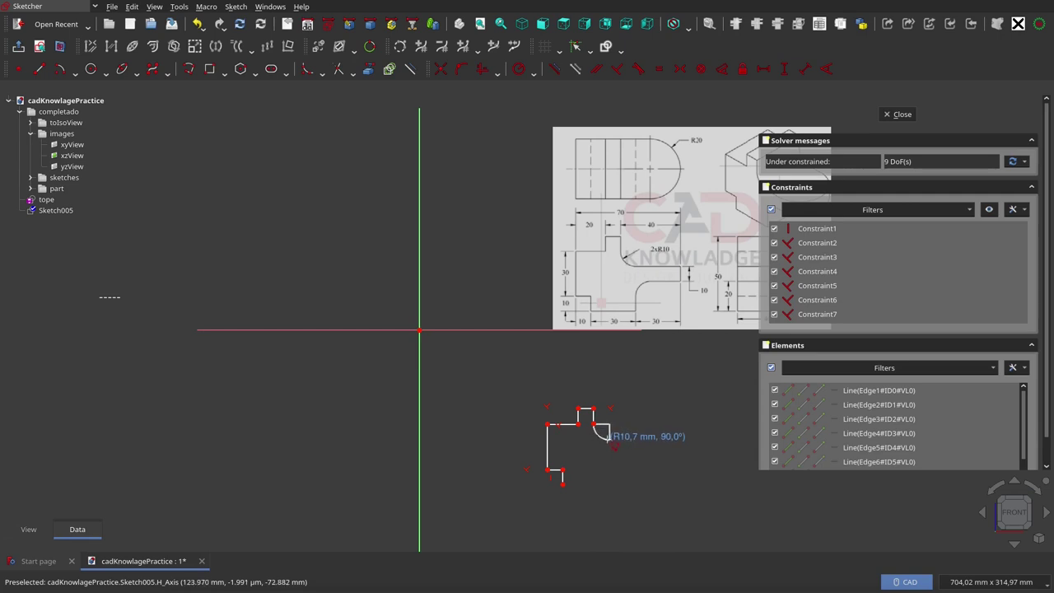
{"action": "left_click", "coordinate": [610, 443]}
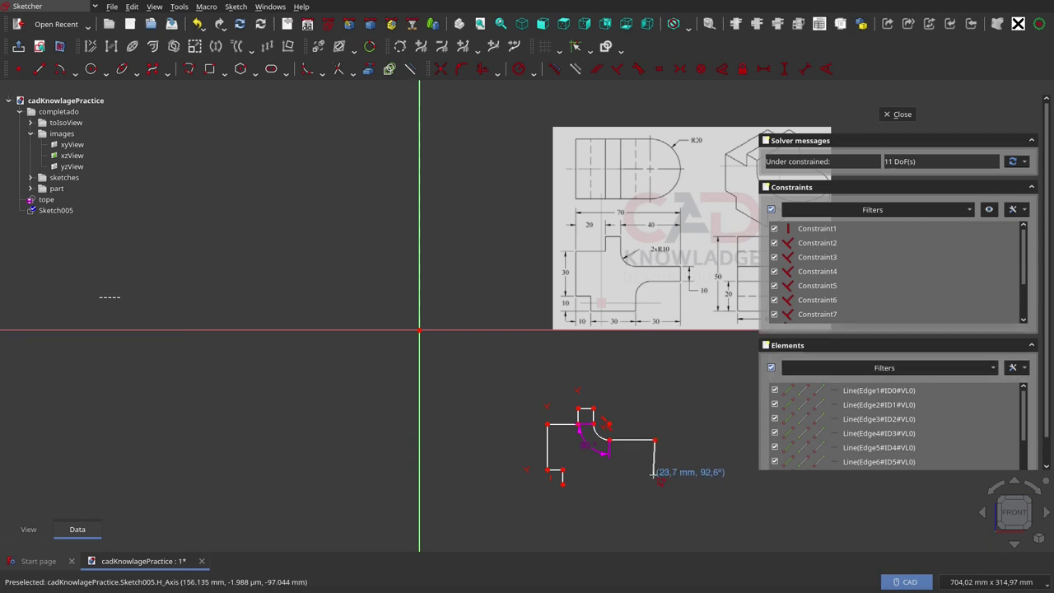
{"action": "left_click", "coordinate": [655, 440]}
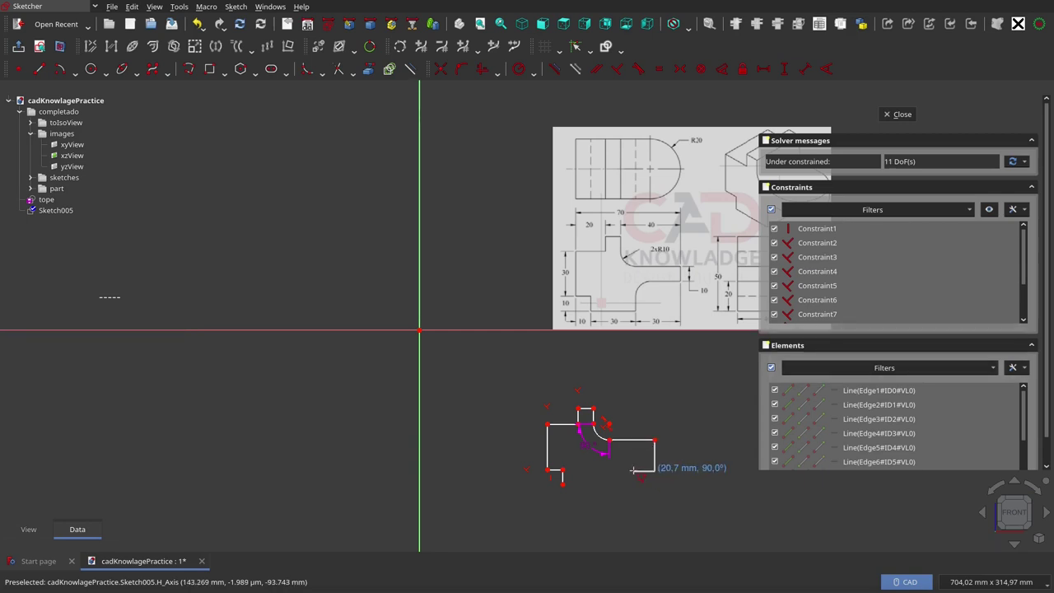
{"action": "key", "text": "m"}
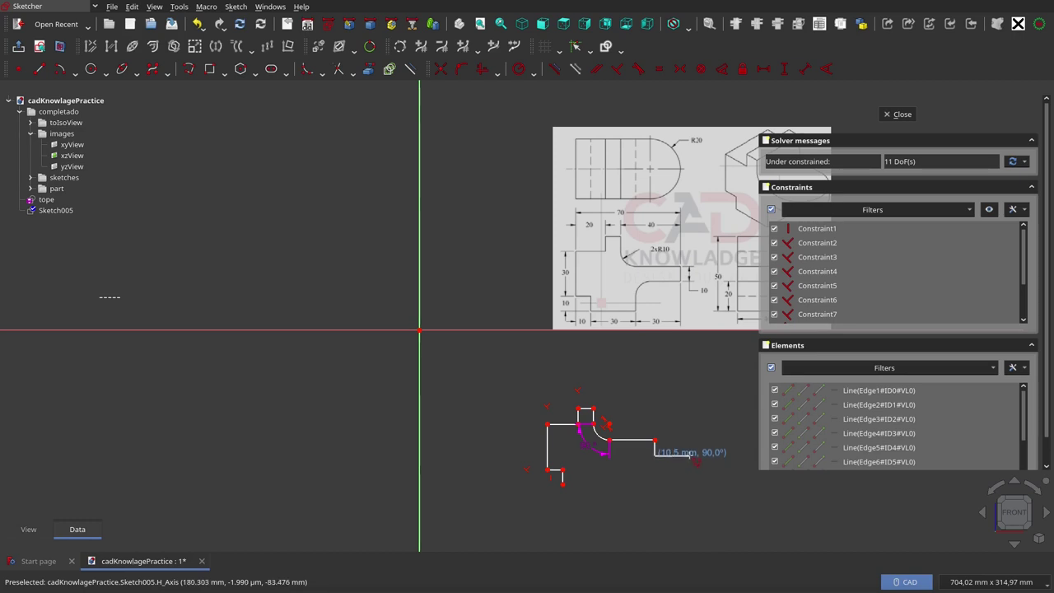
Step: Add a vertical drop, a leftward edge, a second arc and a short line, closing the profile at its start
{"action": "left_click", "coordinate": [696, 461]}
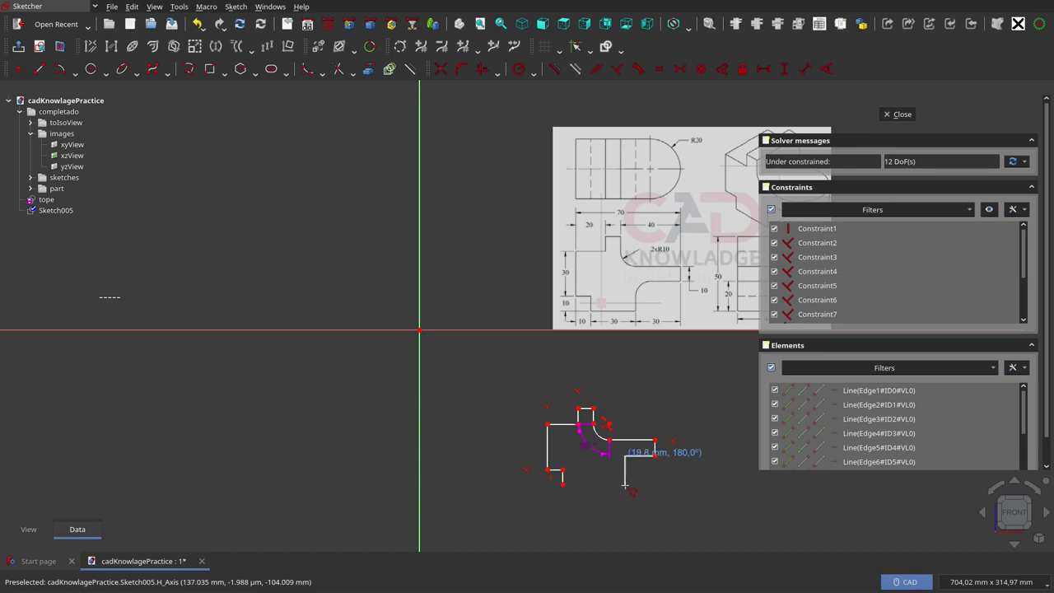
{"action": "left_click", "coordinate": [625, 486]}
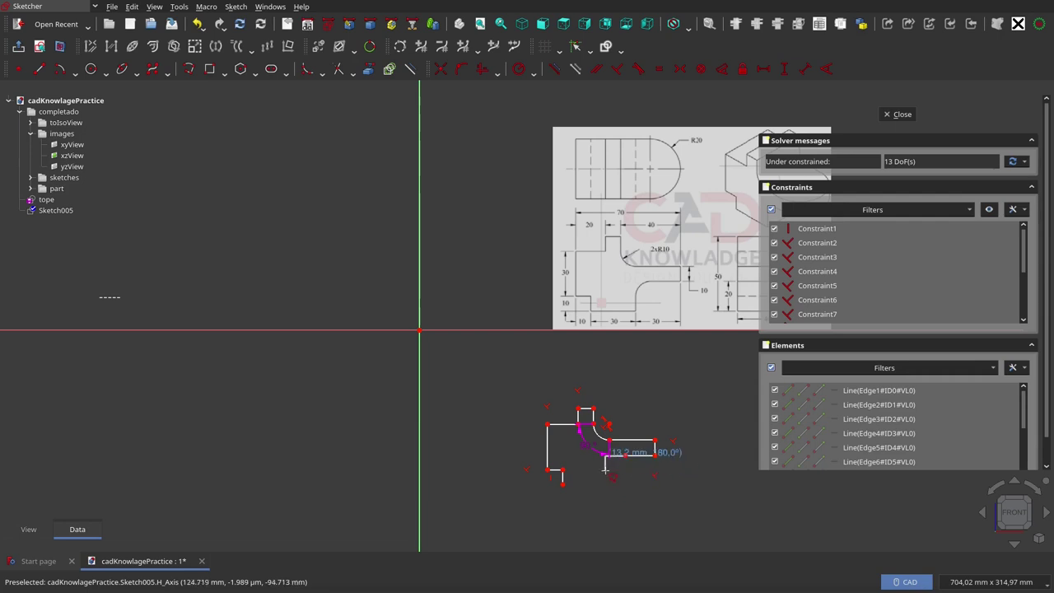
{"action": "key", "text": "m"}
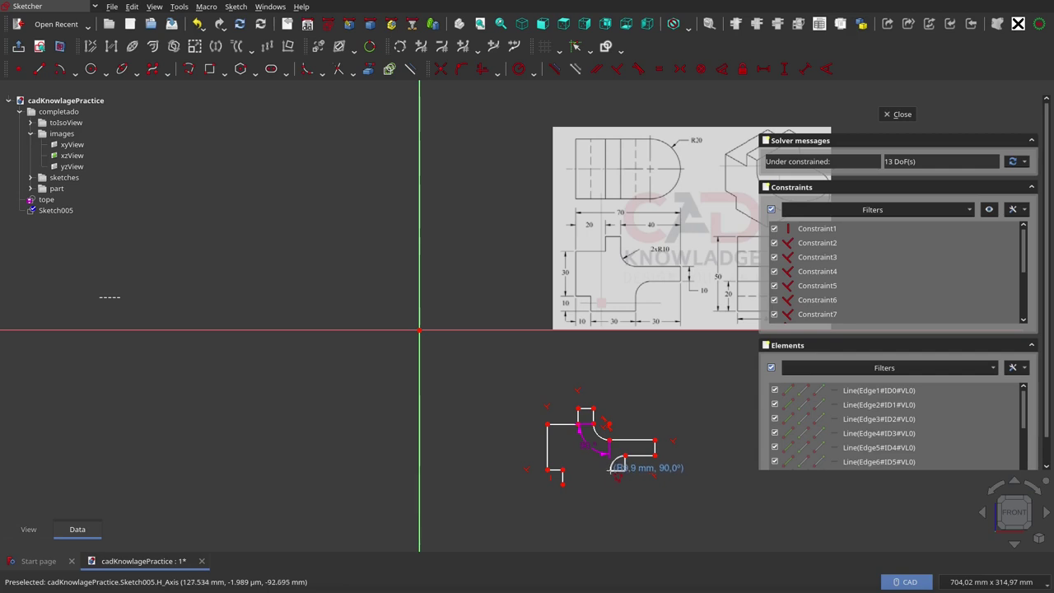
{"action": "left_click", "coordinate": [610, 469]}
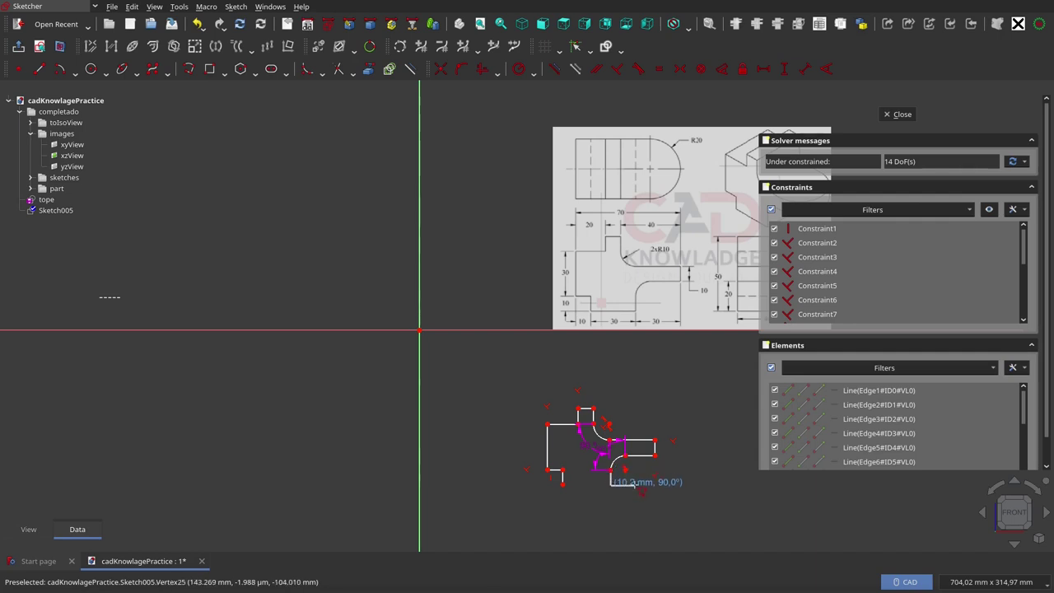
{"action": "left_click", "coordinate": [634, 487]}
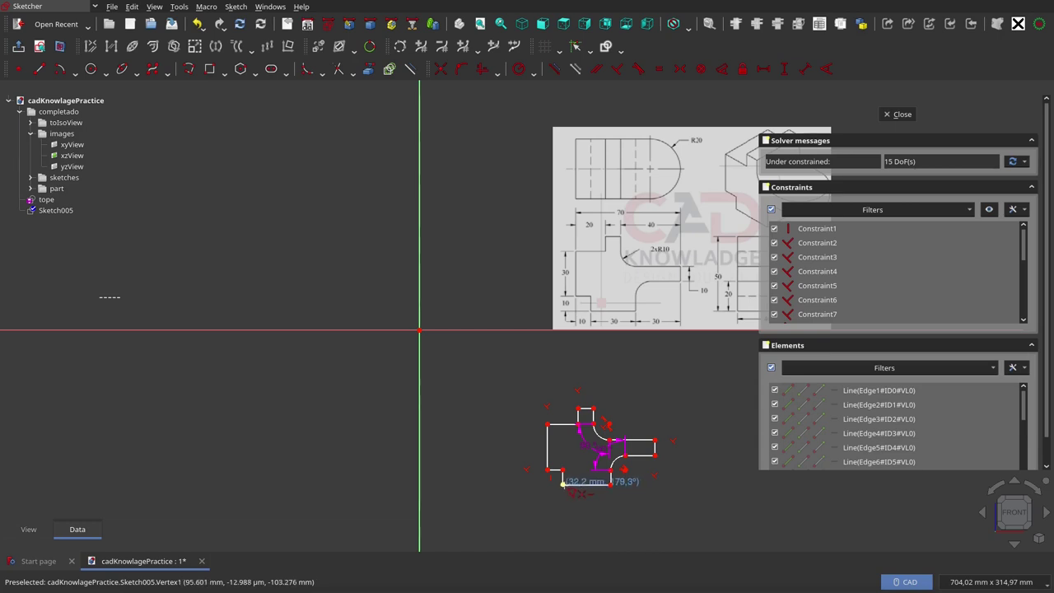
{"action": "left_click", "coordinate": [563, 485]}
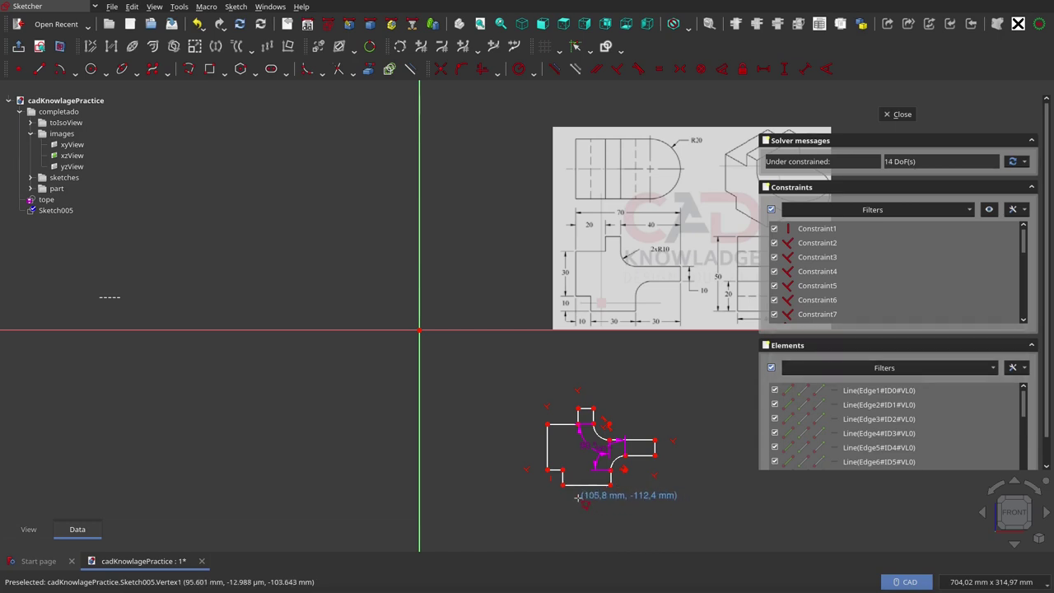
{"action": "right_click", "coordinate": [610, 505]}
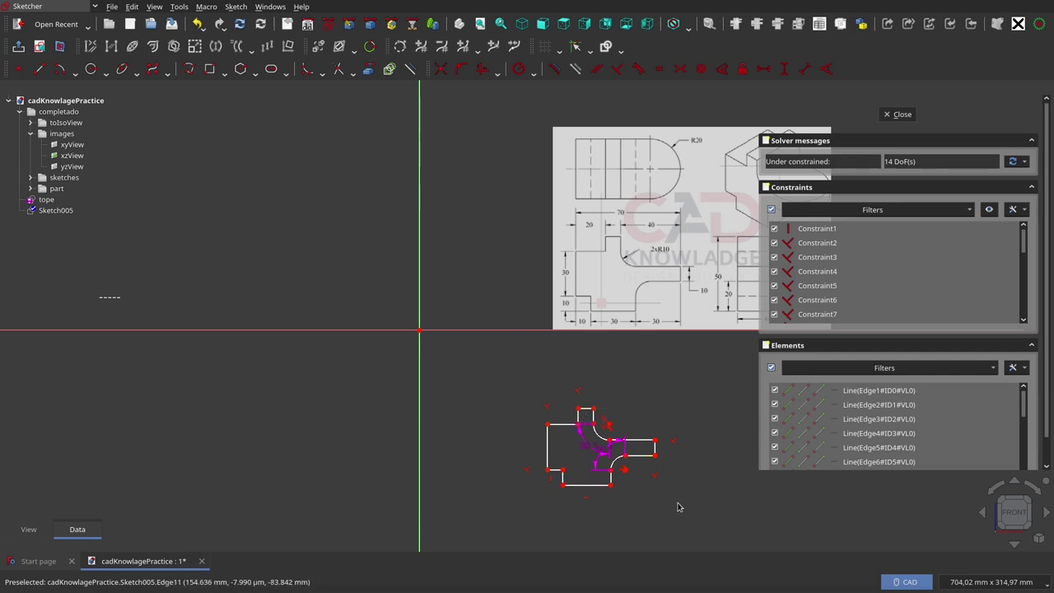
Step: Dimension two short edges at 10 mm each and begin a 30 mm length on the left side
{"action": "scroll", "coordinate": [647, 502], "scroll_direction": "up", "scroll_amount": 1}
{"action": "scroll", "coordinate": [647, 501], "scroll_direction": "up", "scroll_amount": 1}
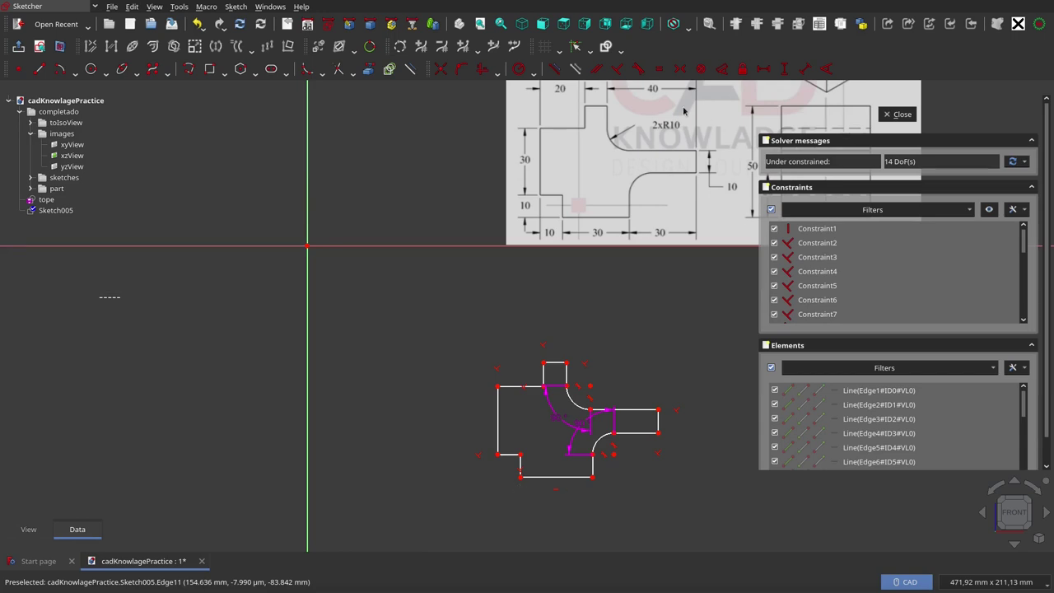
{"action": "left_click", "coordinate": [722, 69]}
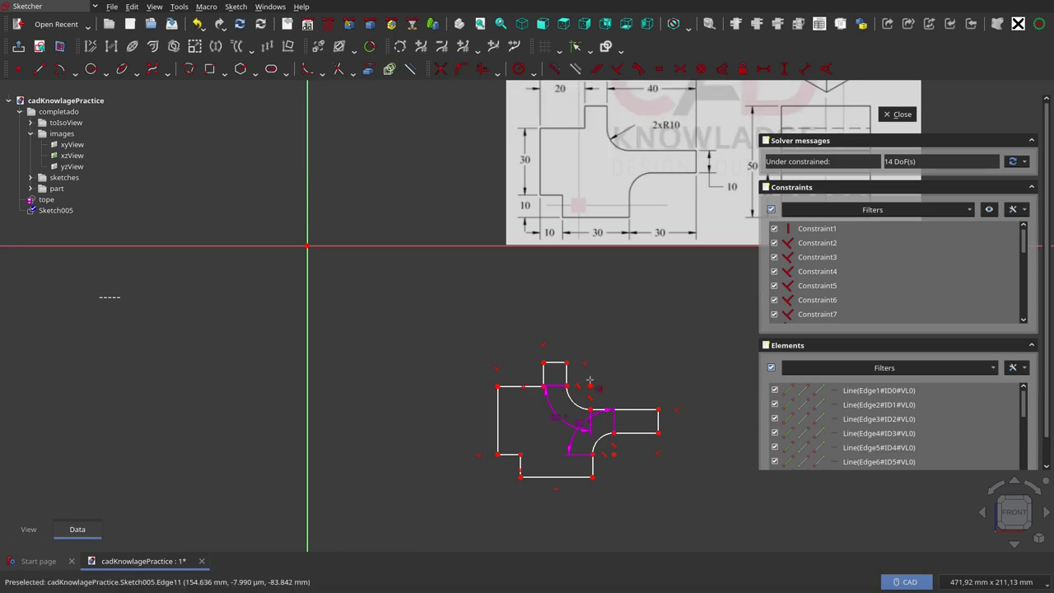
{"action": "left_click", "coordinate": [520, 463]}
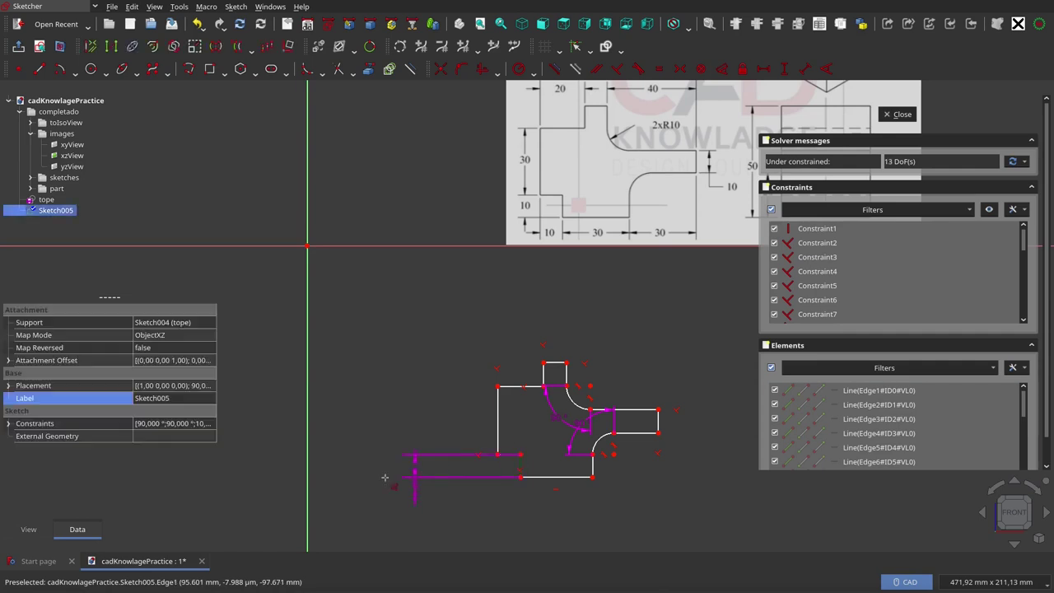
{"action": "left_click", "coordinate": [535, 513]}
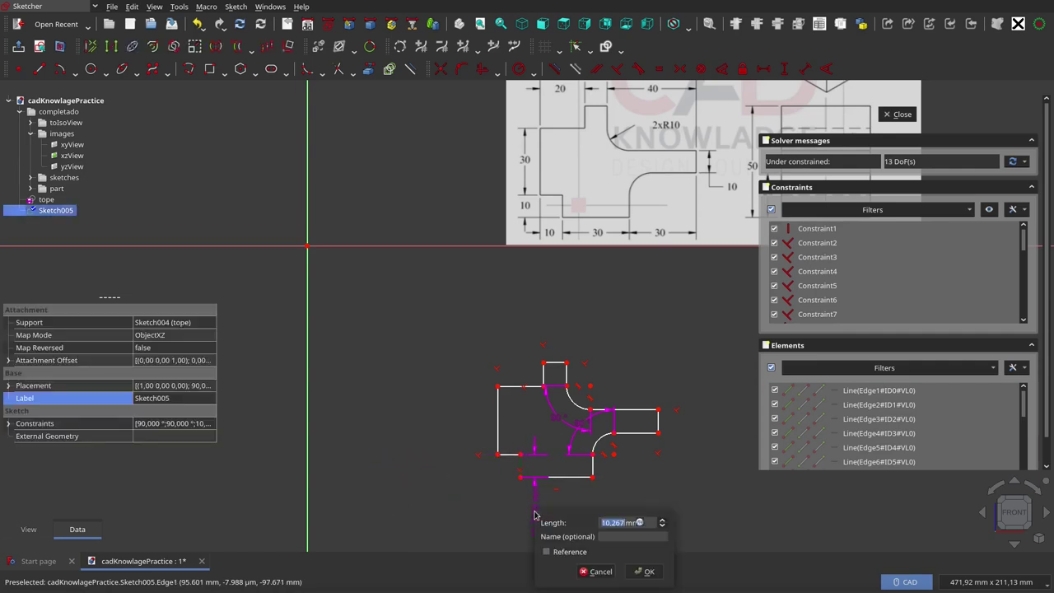
{"action": "type", "text": "10"}
{"action": "left_click", "coordinate": [645, 571]}
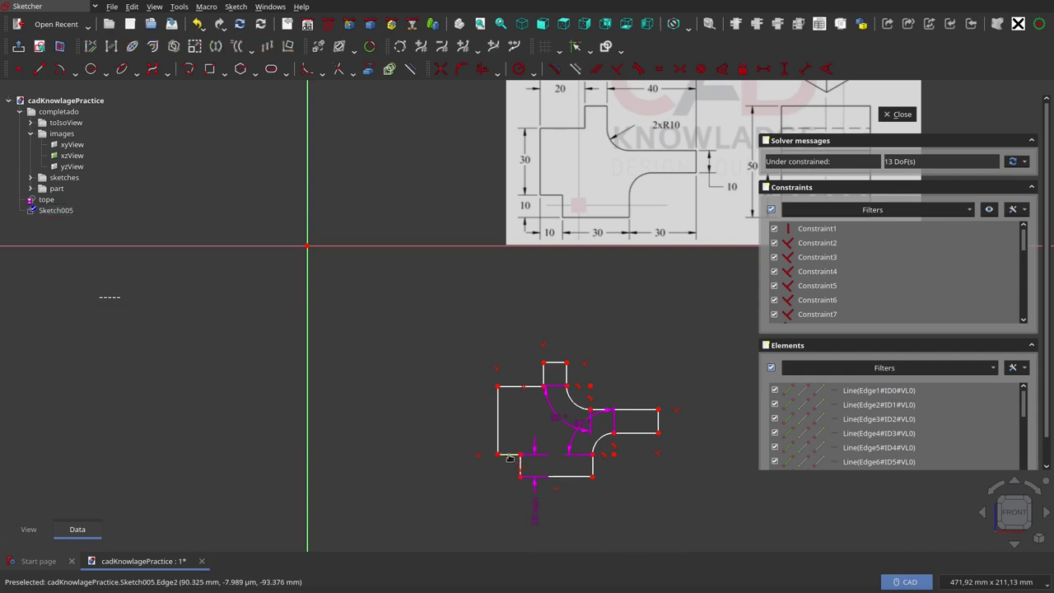
{"action": "left_click", "coordinate": [507, 454]}
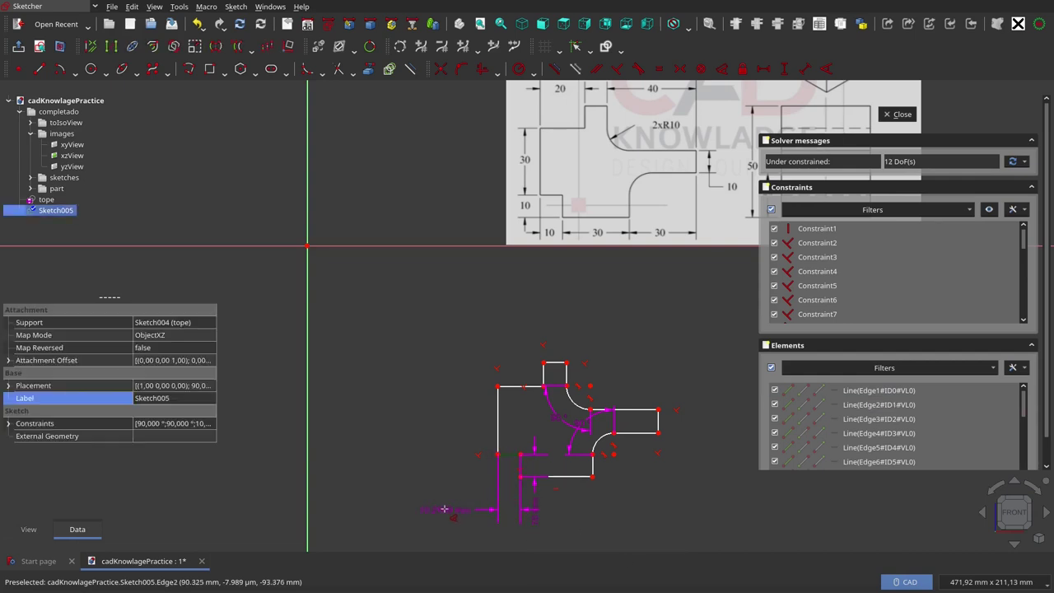
{"action": "left_click", "coordinate": [554, 434]}
{"action": "type", "text": "10"}
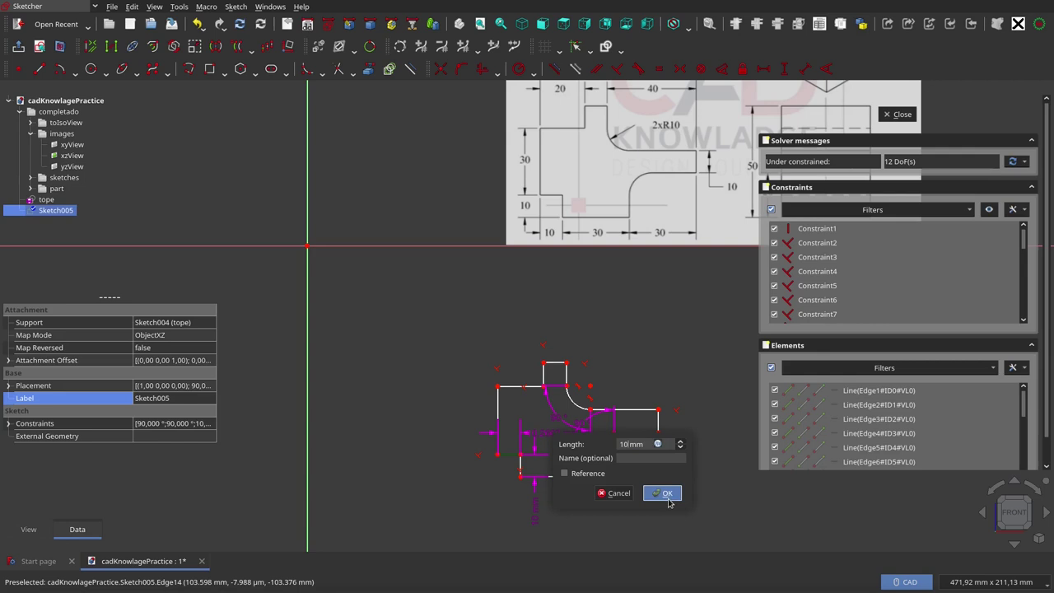
{"action": "left_click", "coordinate": [664, 492]}
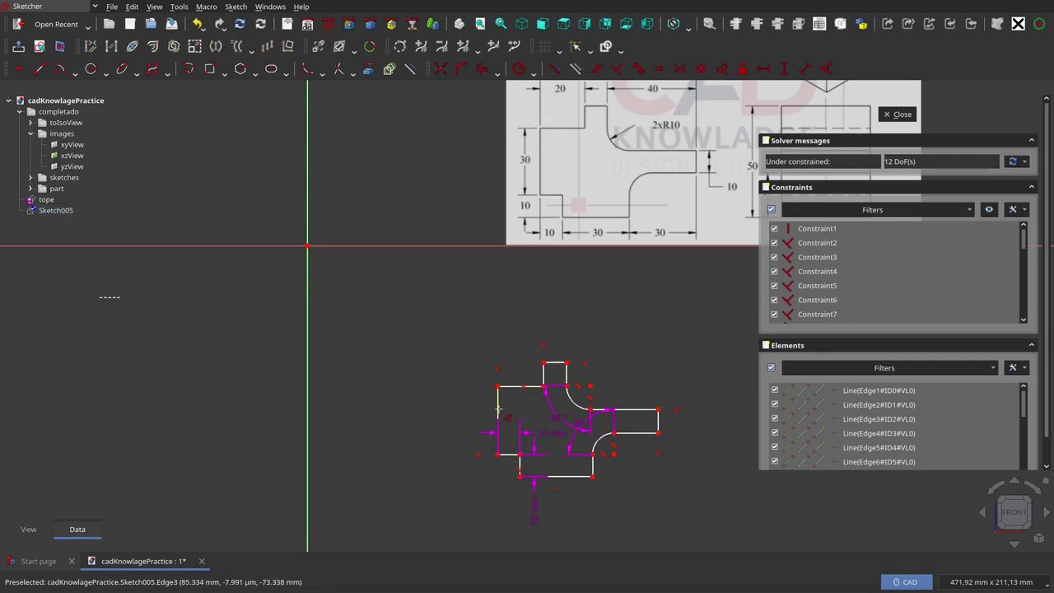
{"action": "left_click", "coordinate": [481, 409]}
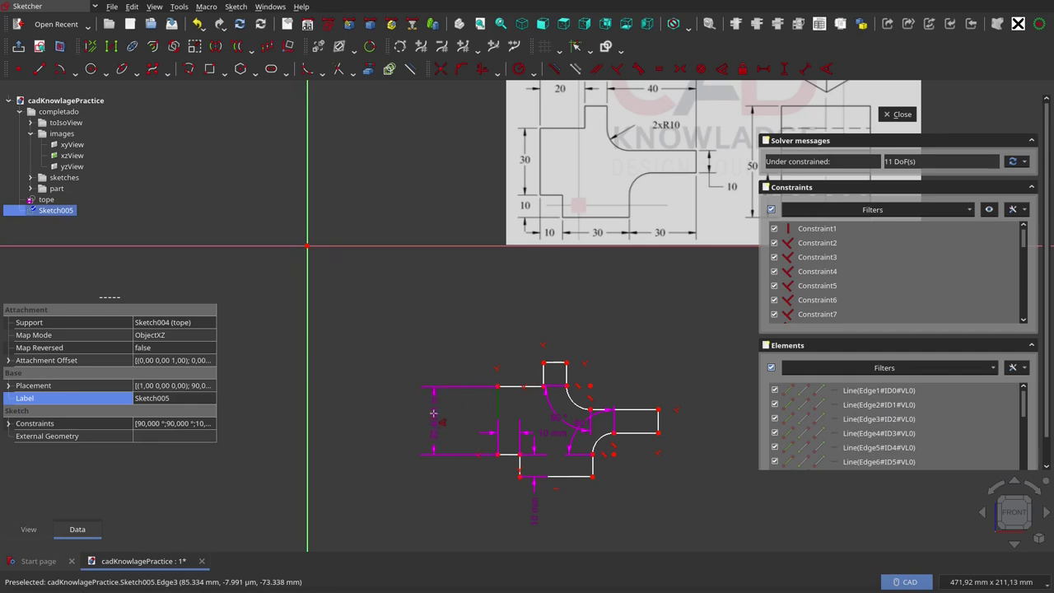
{"action": "left_click", "coordinate": [433, 414]}
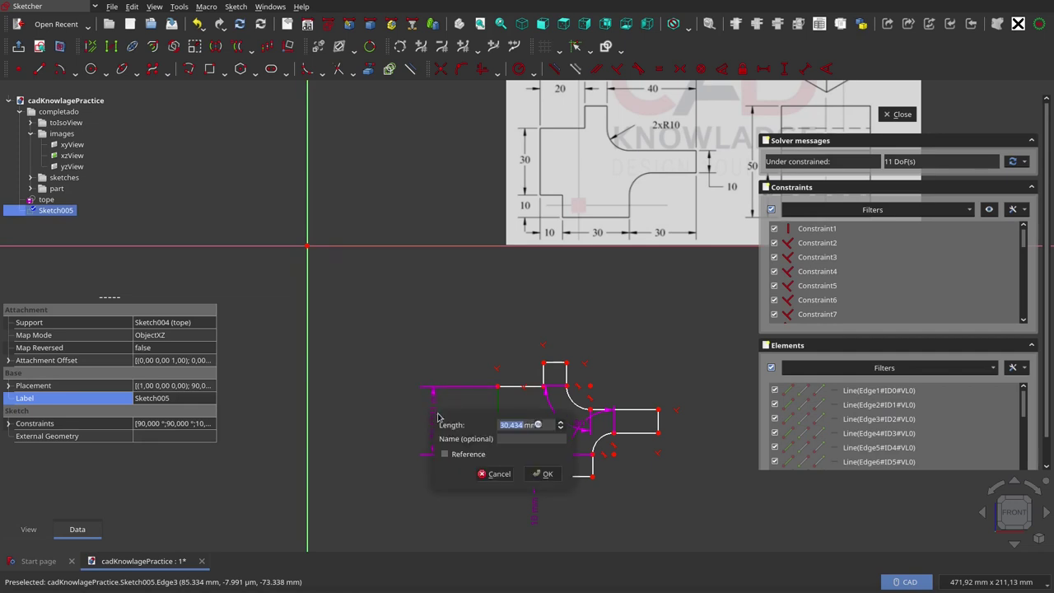
Step: Confirm the 30 mm length and add the 50 mm overall height dimension named altura
{"action": "type", "text": "30"}
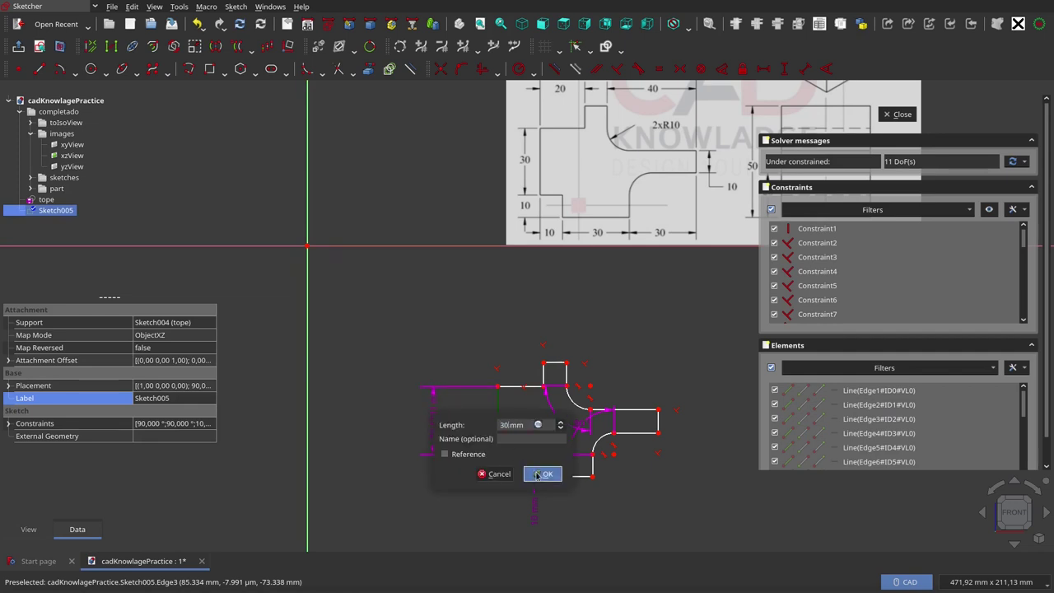
{"action": "left_click", "coordinate": [543, 473]}
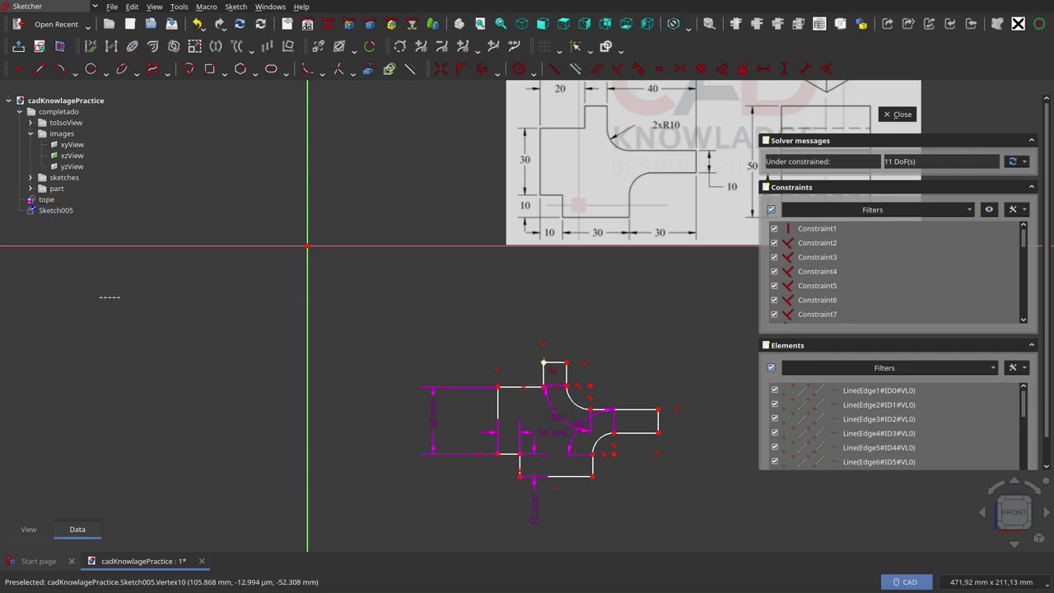
{"action": "left_click", "coordinate": [542, 362]}
{"action": "left_click", "coordinate": [519, 476]}
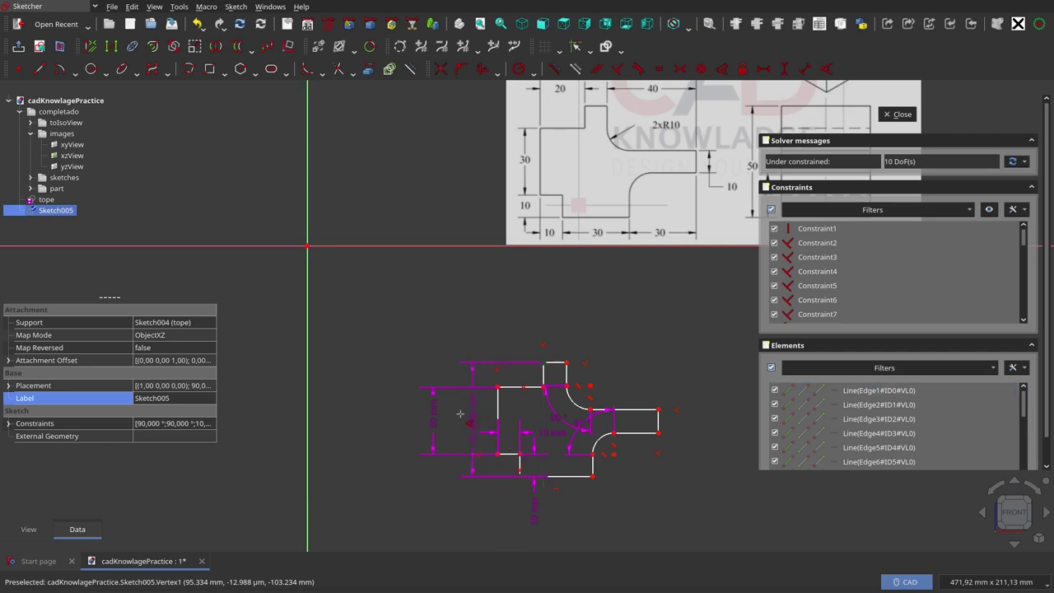
{"action": "left_click", "coordinate": [398, 408]}
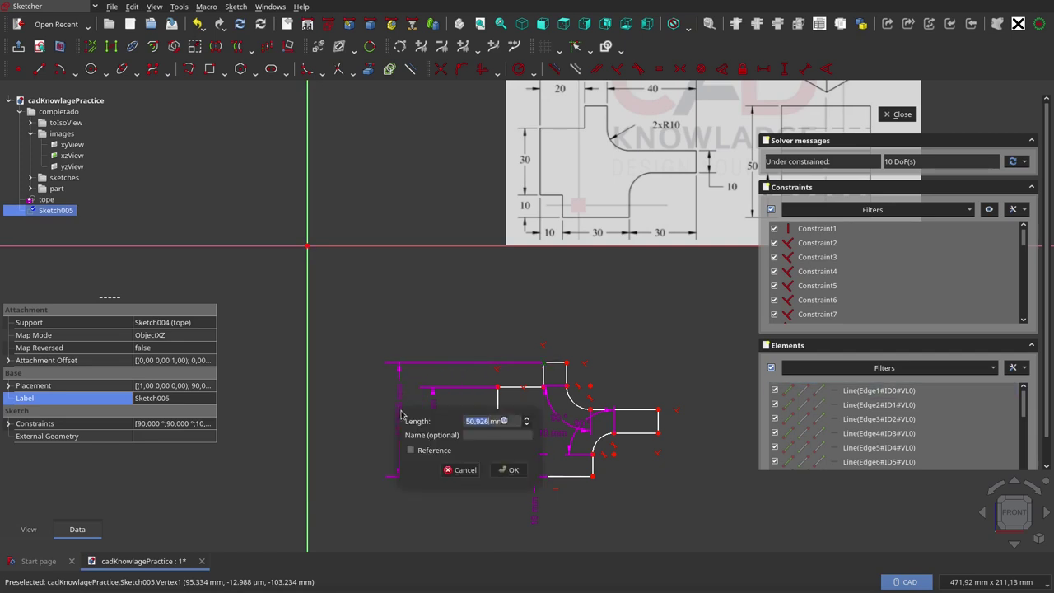
{"action": "type", "text": "5"}
{"action": "key", "text": "Tab"}
{"action": "type", "text": "altura"}
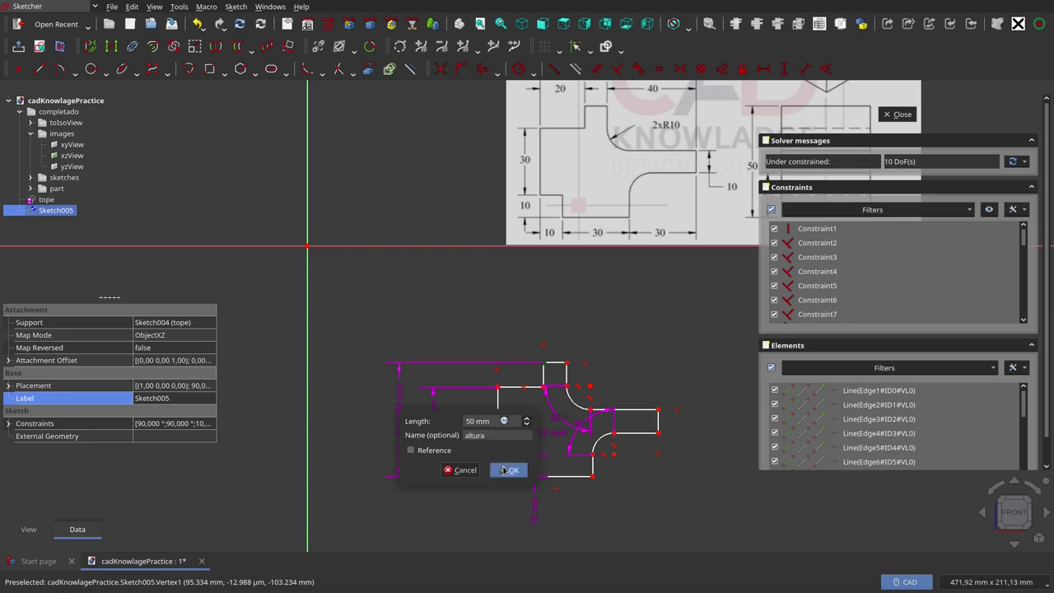
{"action": "left_click", "coordinate": [510, 469]}
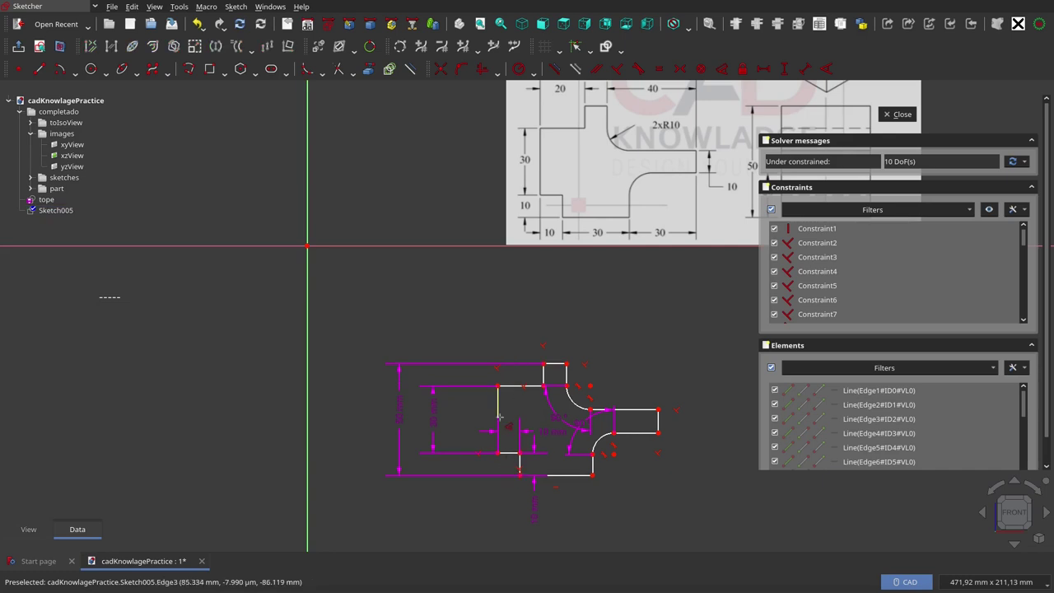
Step: Dimension the short top edge at 10 mm and the overall width at 70 mm
{"action": "left_click_drag", "start_coordinate": [553, 362], "coordinate": [553, 327]}
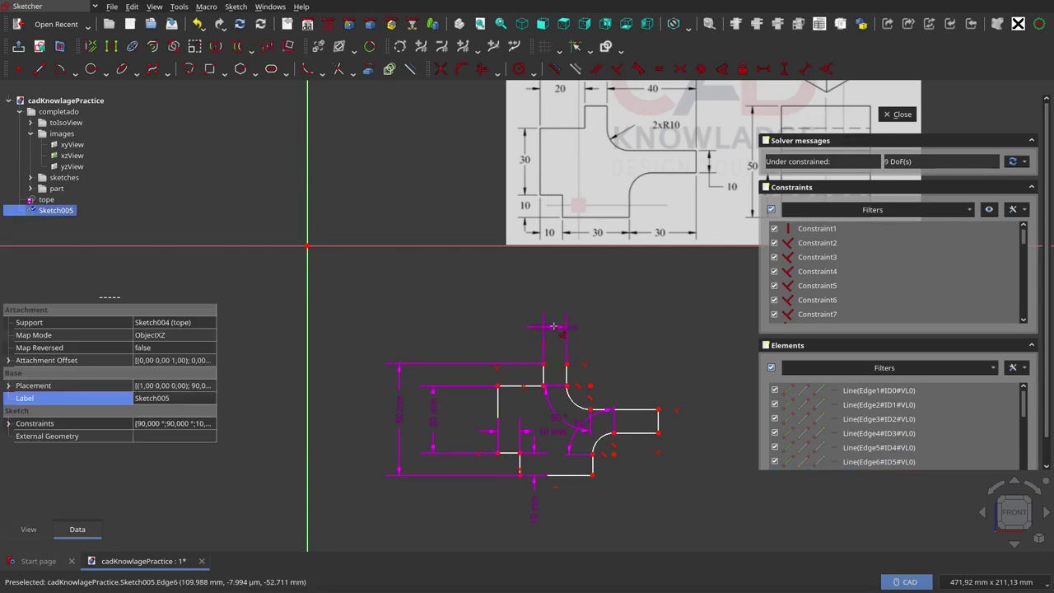
{"action": "left_click", "coordinate": [601, 326]}
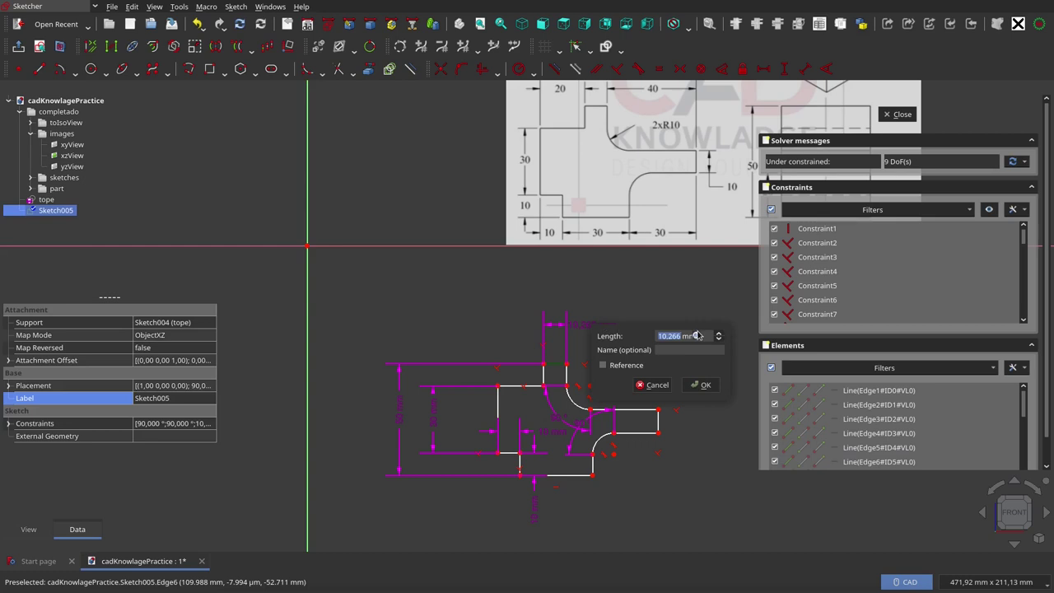
{"action": "type", "text": "10"}
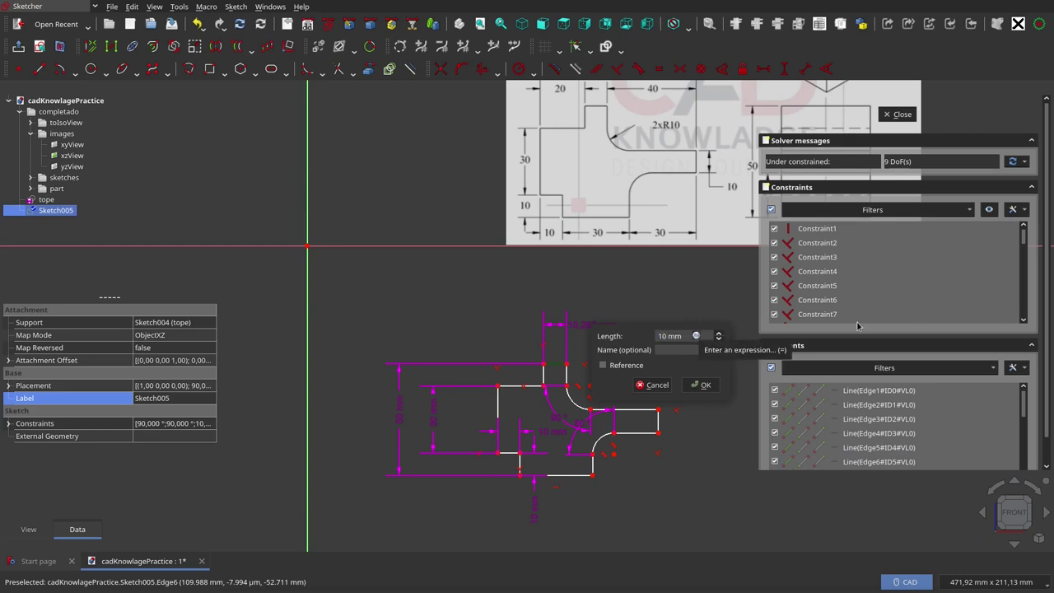
{"action": "left_click", "coordinate": [701, 384]}
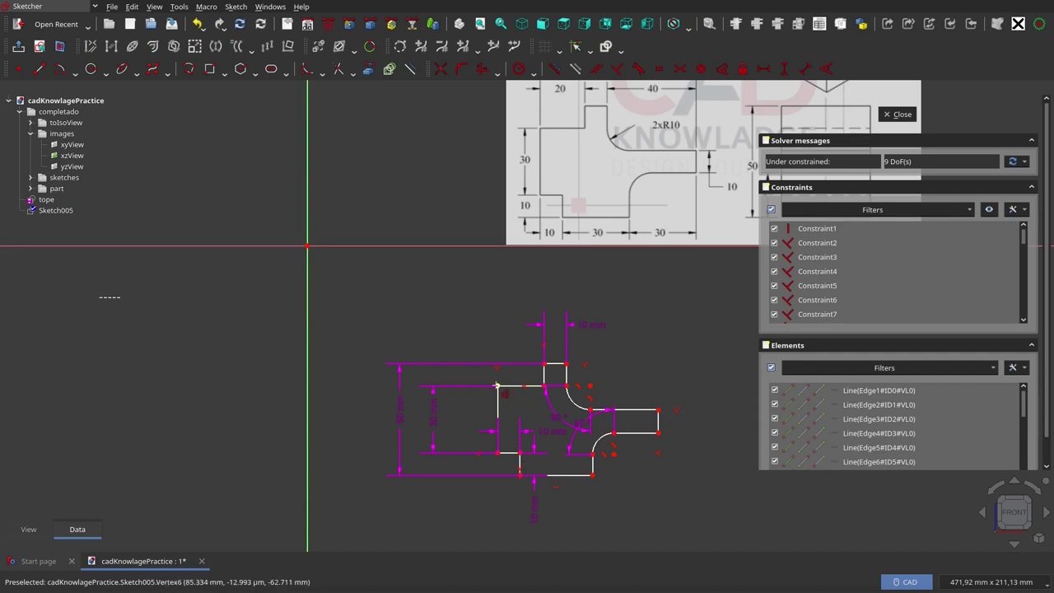
{"action": "left_click_drag", "start_coordinate": [498, 385], "coordinate": [656, 409]}
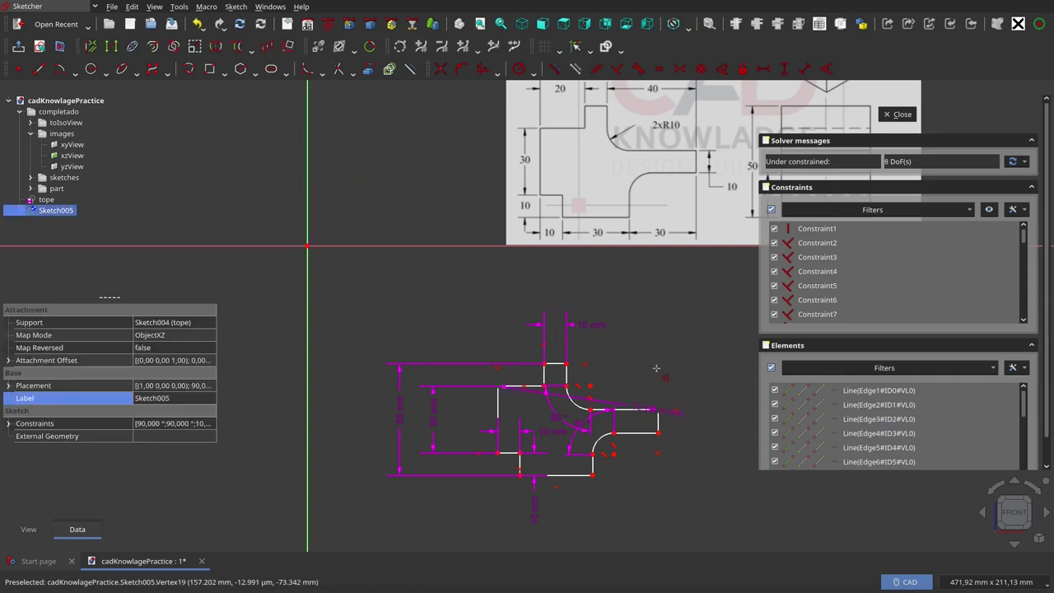
{"action": "left_click", "coordinate": [619, 285]}
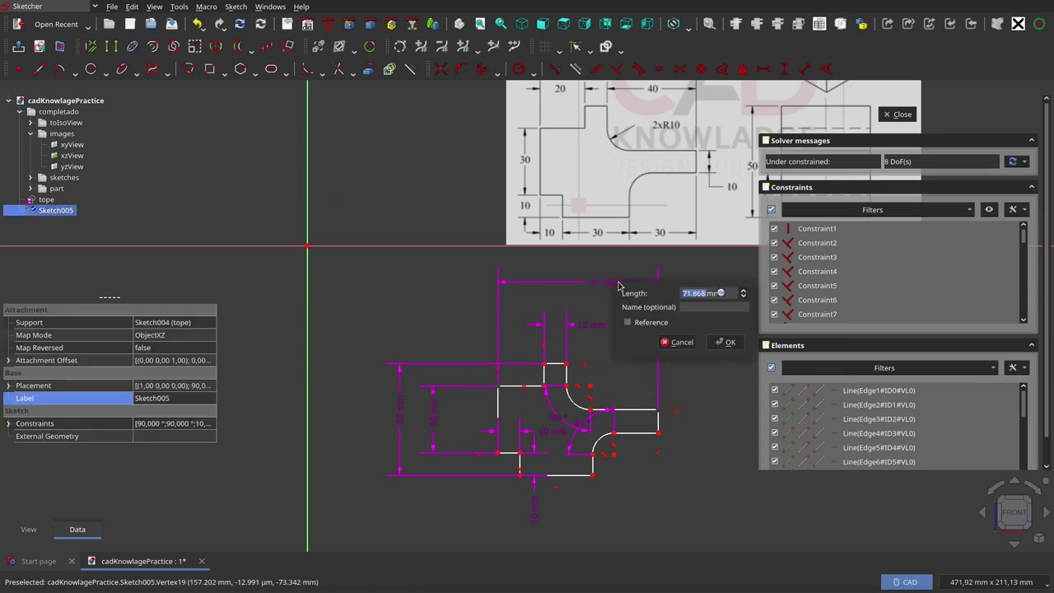
{"action": "type", "text": "70"}
{"action": "left_click", "coordinate": [731, 342]}
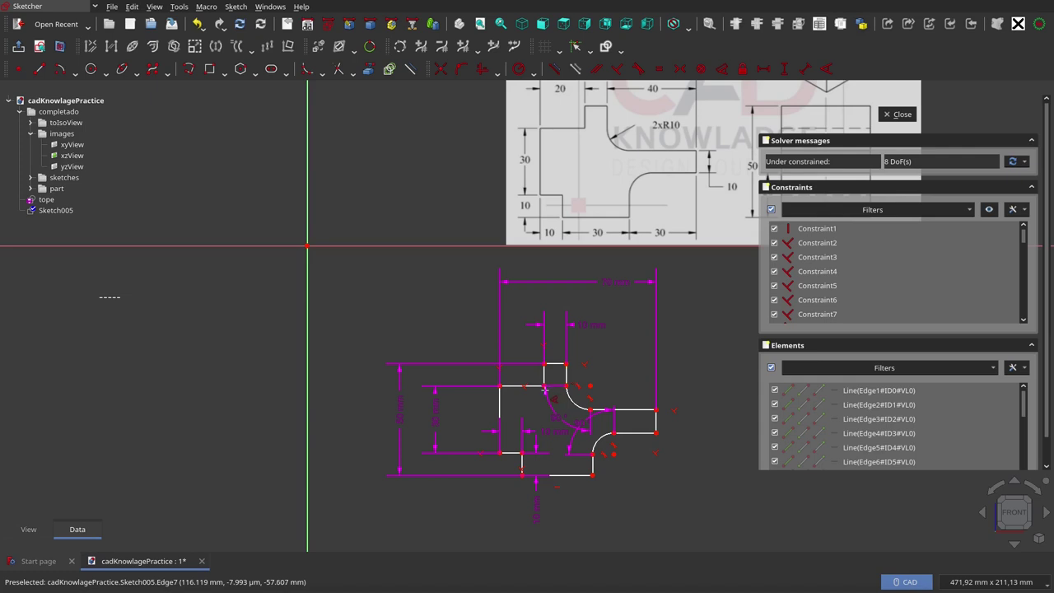
Step: Add a 10 mm vertical dimension and a 30 mm horizontal dimension on the right part
{"action": "left_click", "coordinate": [566, 376]}
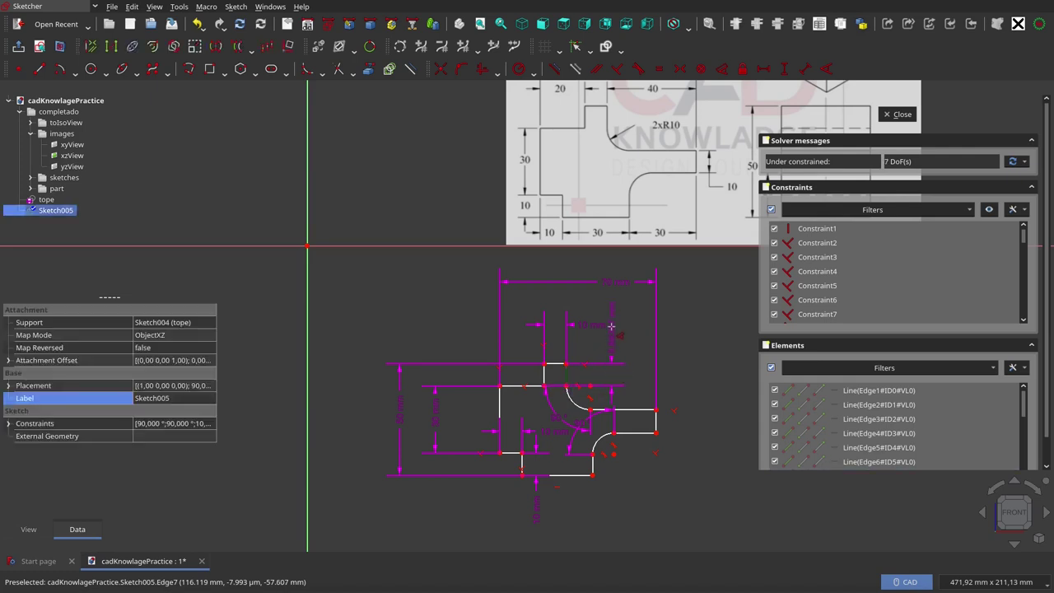
{"action": "left_click", "coordinate": [611, 326]}
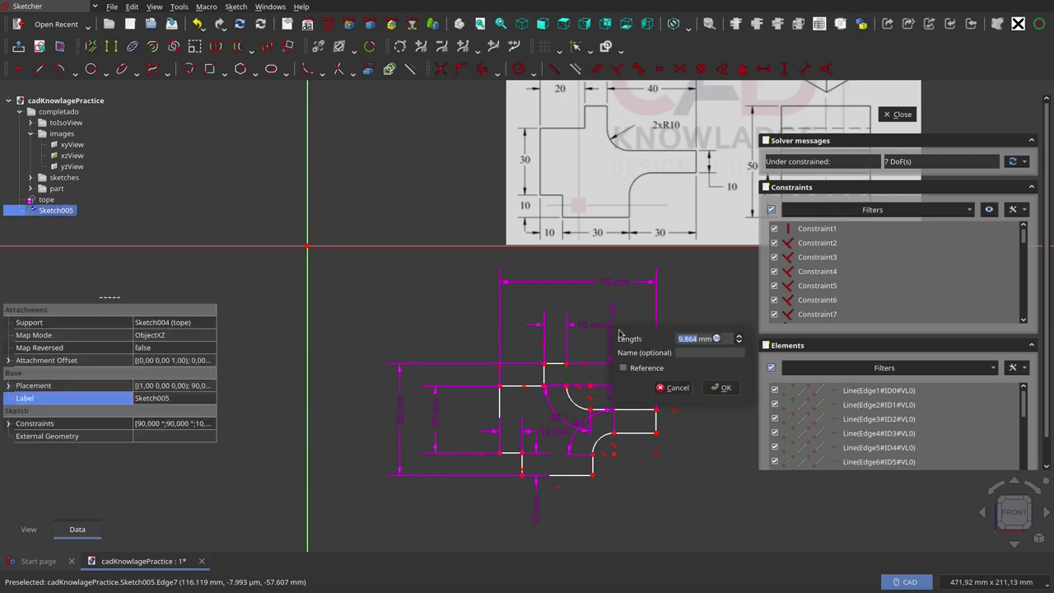
{"action": "type", "text": "10"}
{"action": "left_click", "coordinate": [723, 387]}
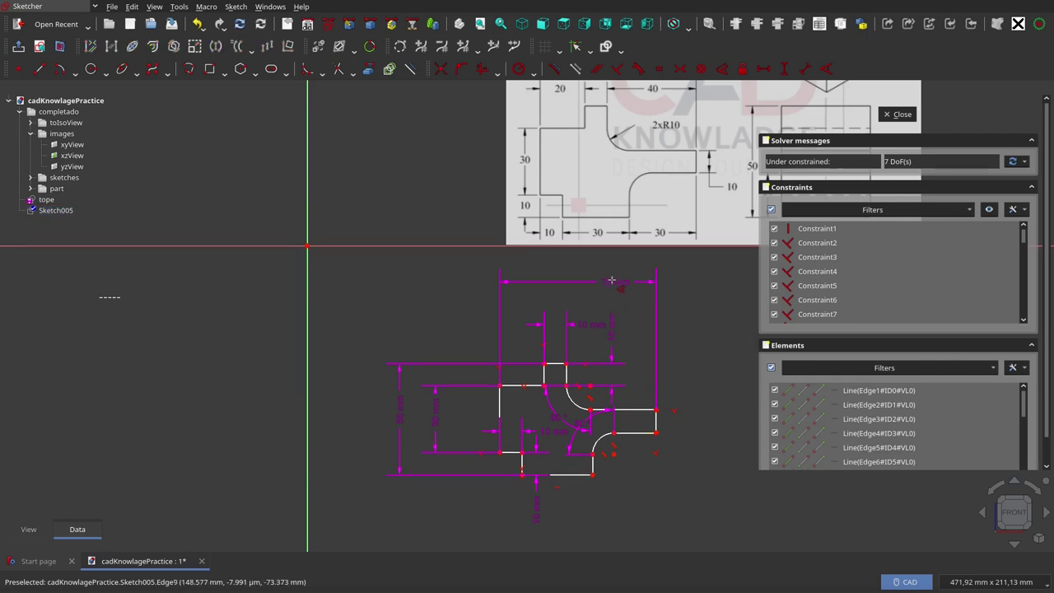
{"action": "left_click", "coordinate": [580, 405]}
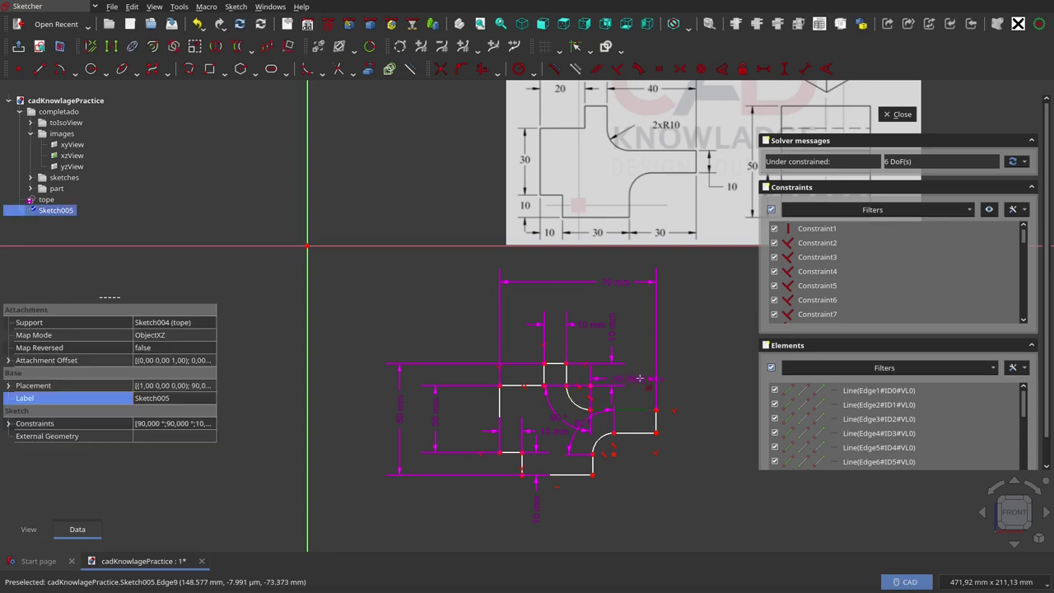
{"action": "double_click", "coordinate": [684, 375]}
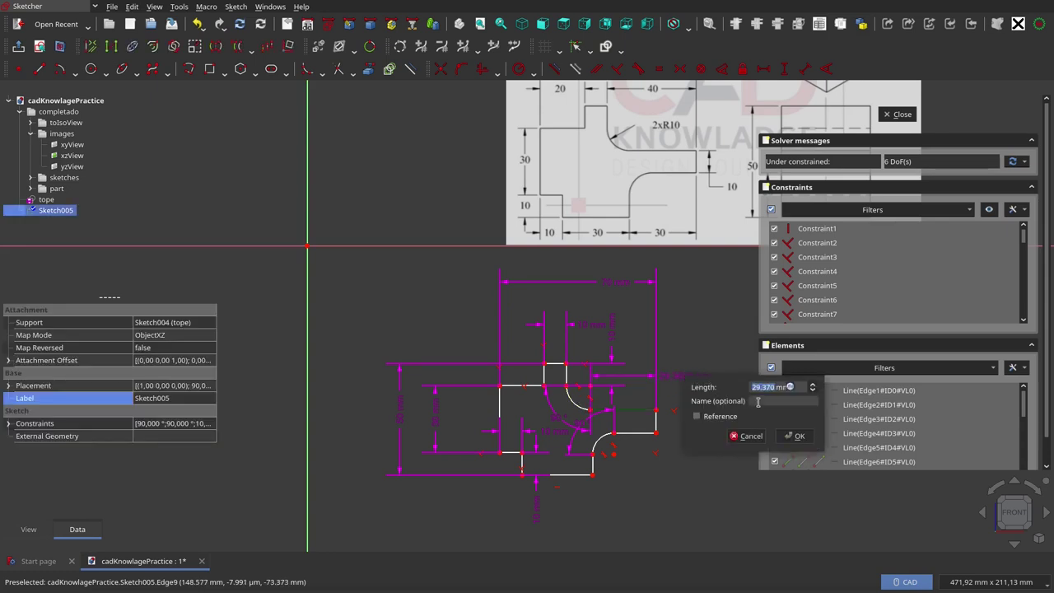
{"action": "type", "text": "30"}
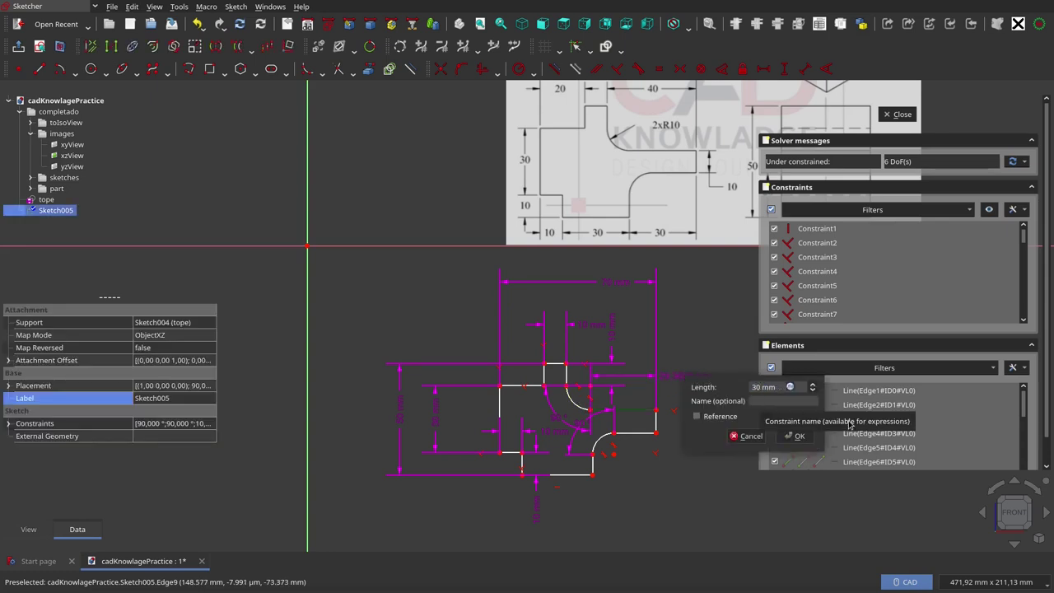
{"action": "left_click", "coordinate": [795, 435]}
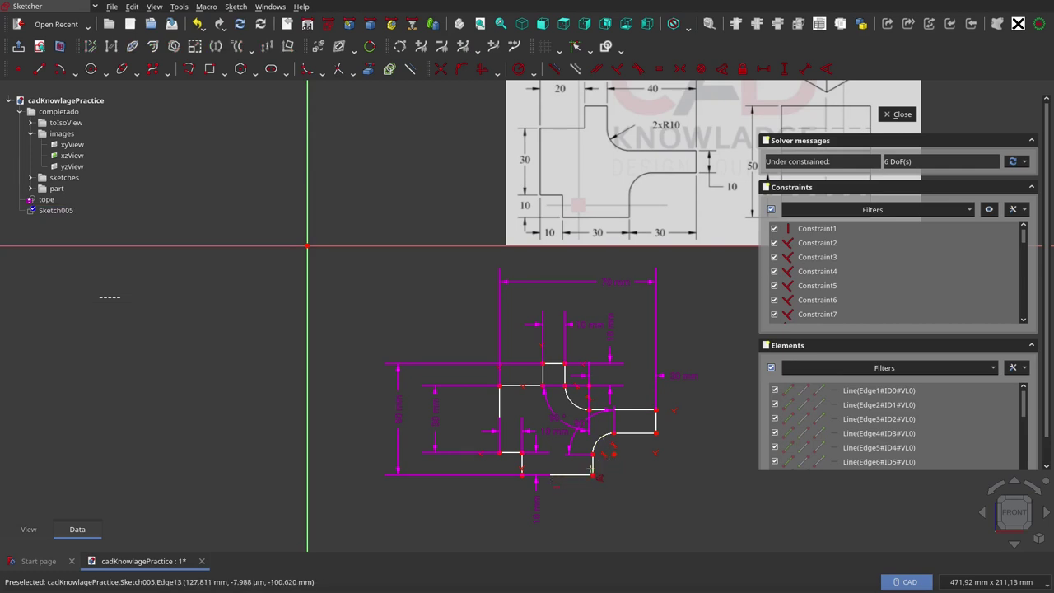
Step: Add a 10 mm lower-right vertical dimension, dimension the right edge, and pull the arc up-right
{"action": "left_click", "coordinate": [593, 468]}
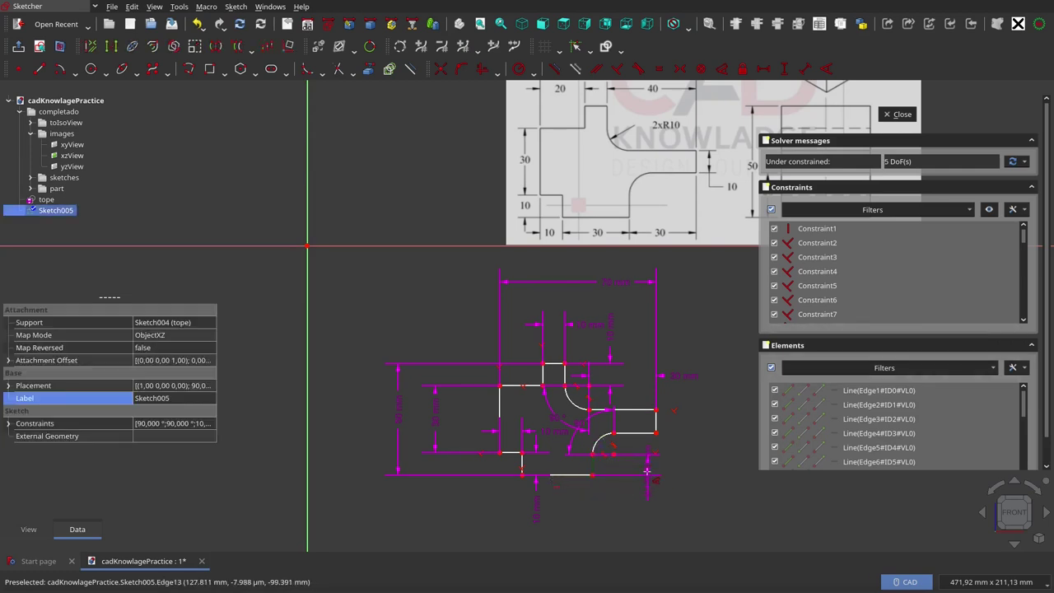
{"action": "left_click", "coordinate": [642, 517]}
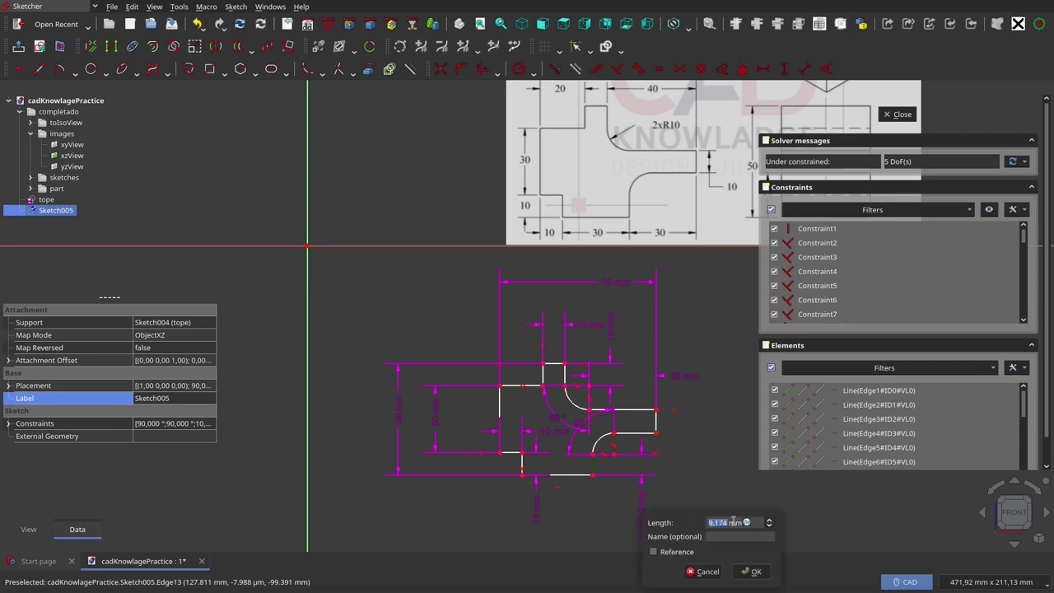
{"action": "type", "text": "10"}
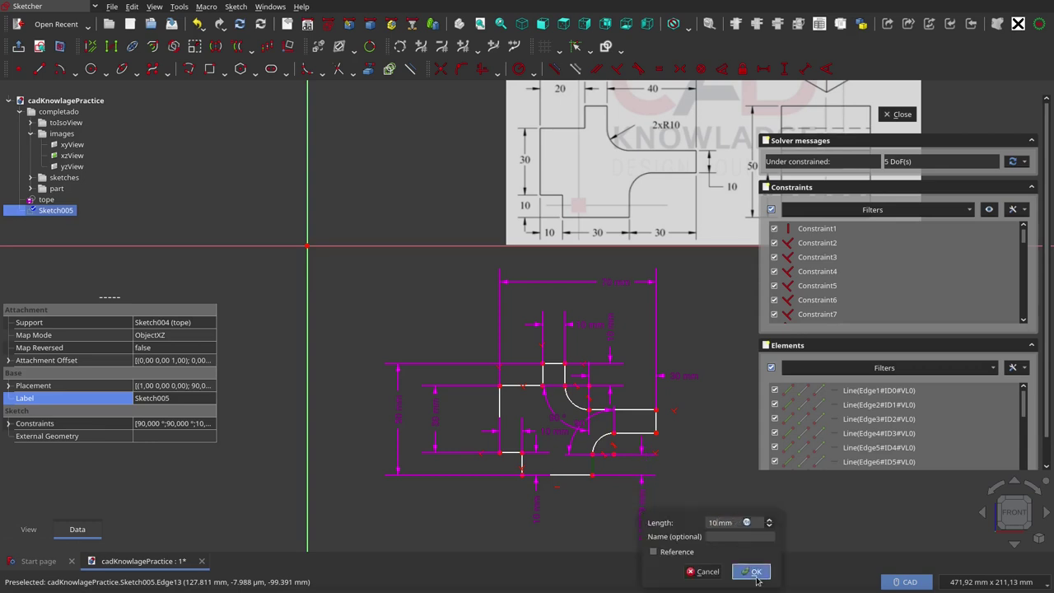
{"action": "left_click", "coordinate": [756, 578]}
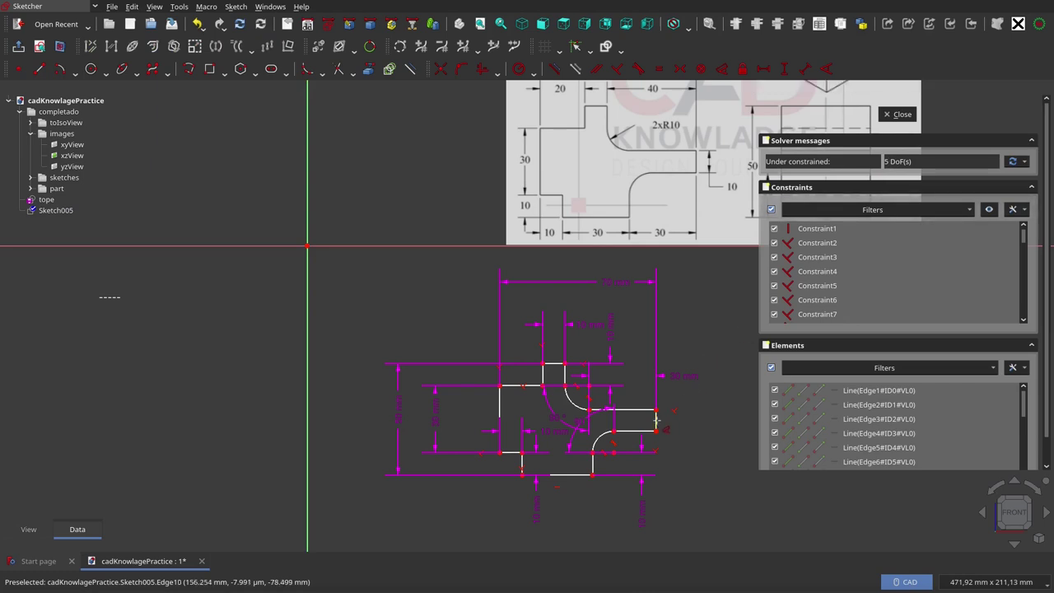
{"action": "left_click_drag", "start_coordinate": [656, 421], "coordinate": [711, 421]}
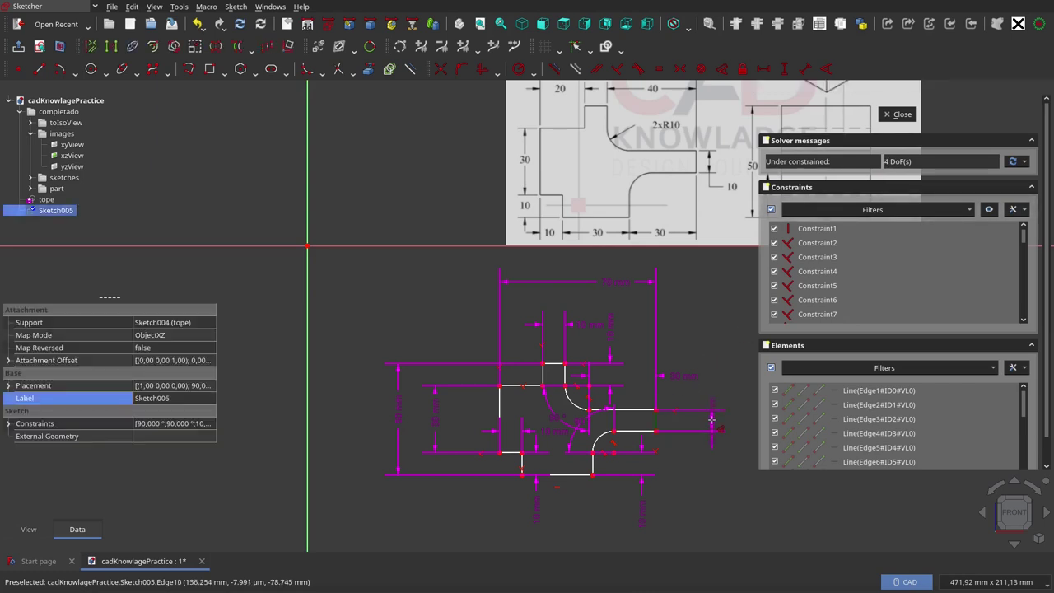
{"action": "left_click", "coordinate": [711, 421]}
{"action": "type", "text": "10"}
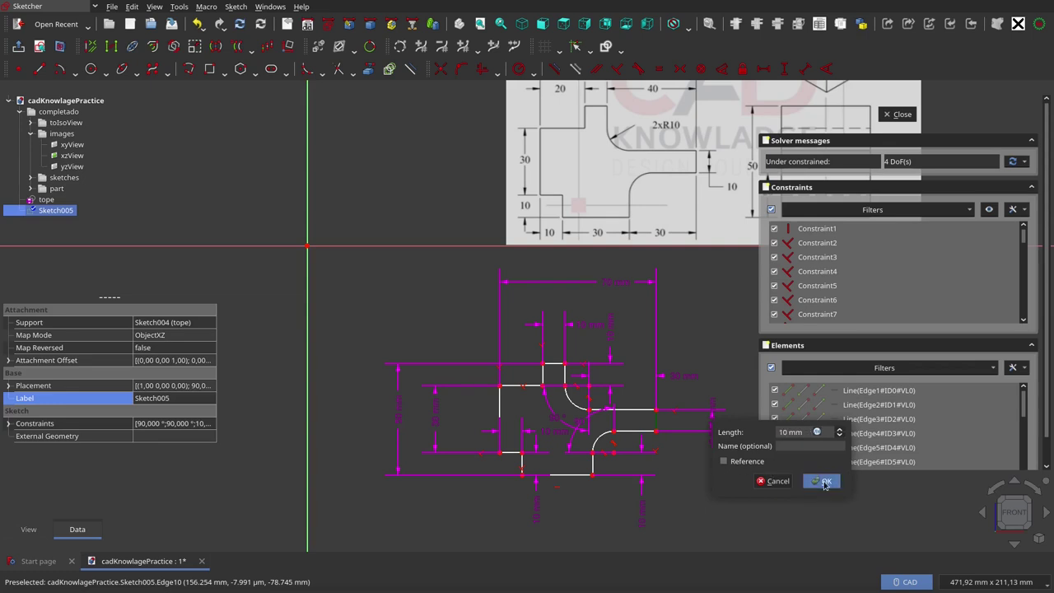
{"action": "left_click", "coordinate": [822, 480]}
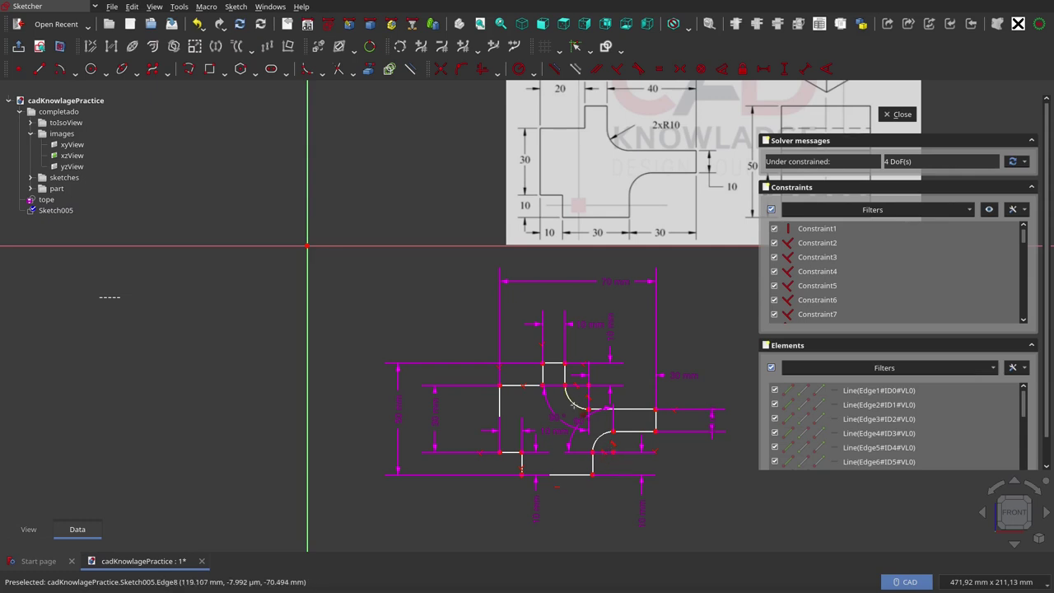
{"action": "left_click_drag", "start_coordinate": [575, 407], "coordinate": [631, 355]}
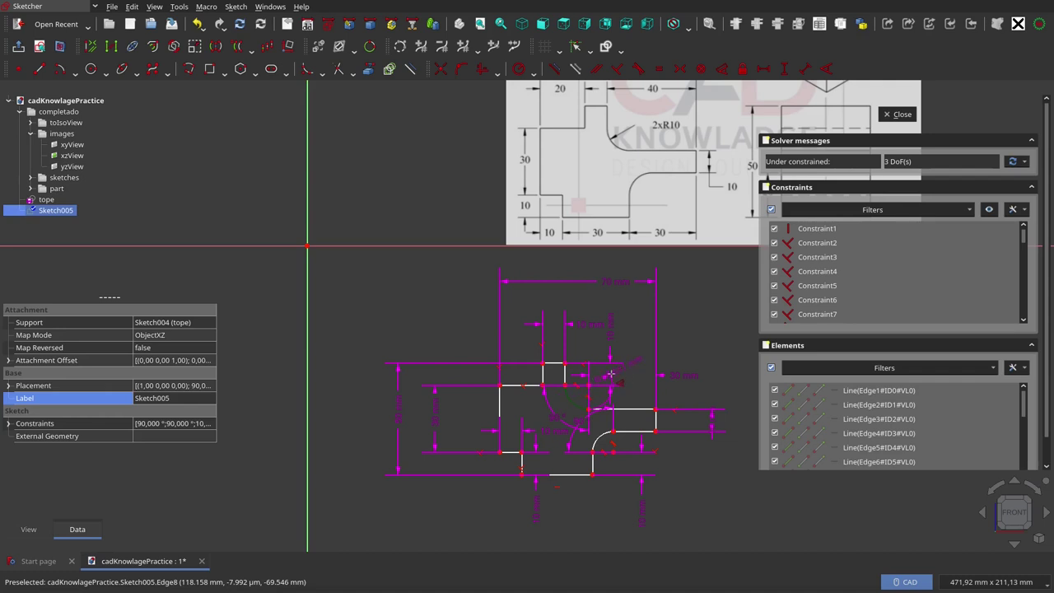
Step: Give the arc a 10 mm radius
{"action": "scroll", "coordinate": [568, 398], "scroll_direction": "up", "scroll_amount": 5}
{"action": "left_click", "coordinate": [568, 397]}
{"action": "left_click", "coordinate": [568, 432]}
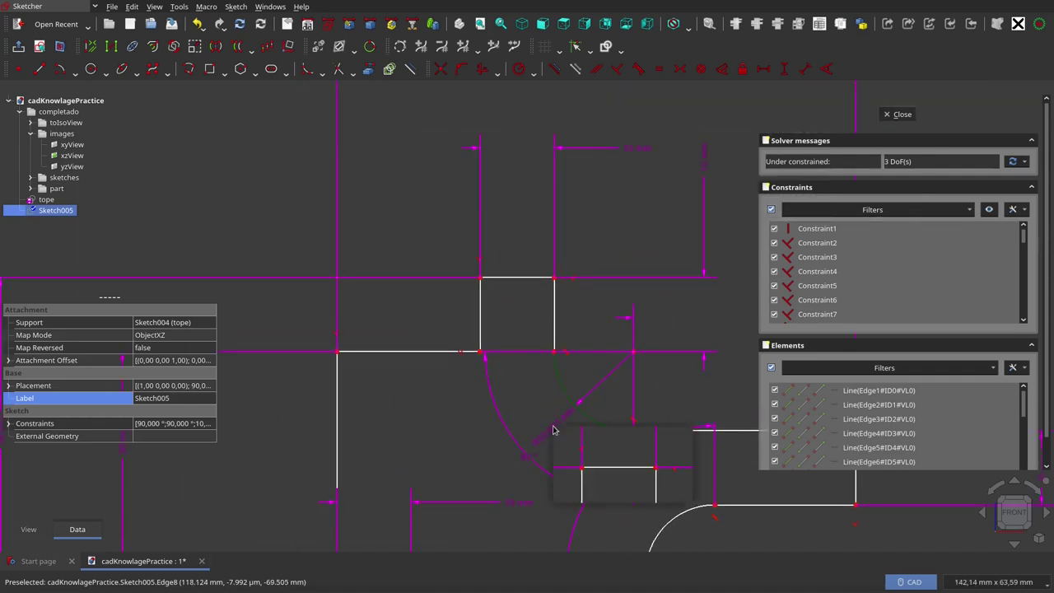
{"action": "type", "text": "10"}
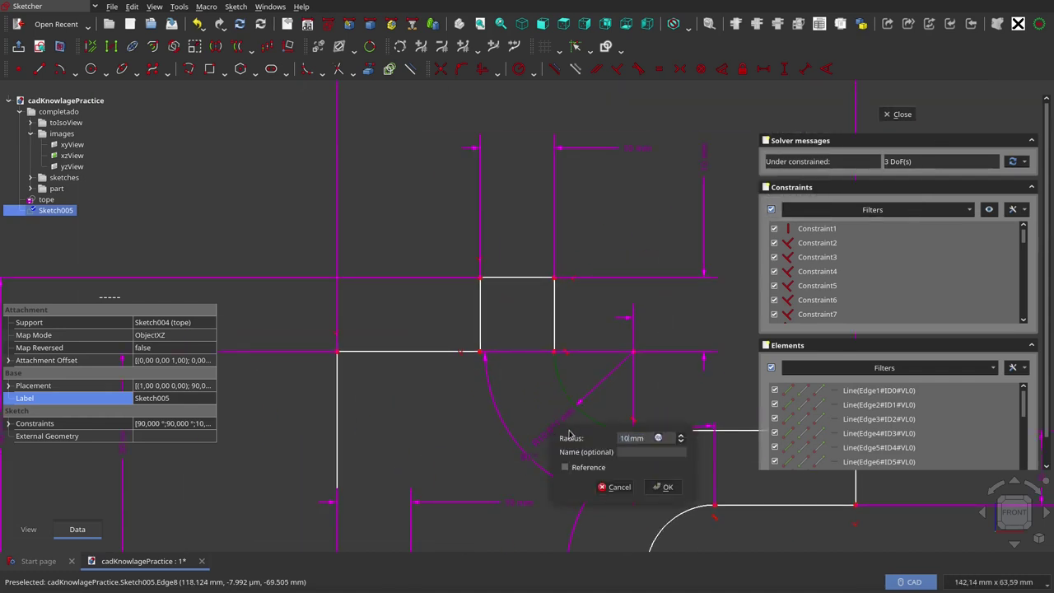
{"action": "left_click", "coordinate": [663, 486]}
Step: Add a 20 mm distance dimension on the lower right edge
{"action": "scroll", "coordinate": [745, 400], "scroll_direction": "down", "scroll_amount": 3}
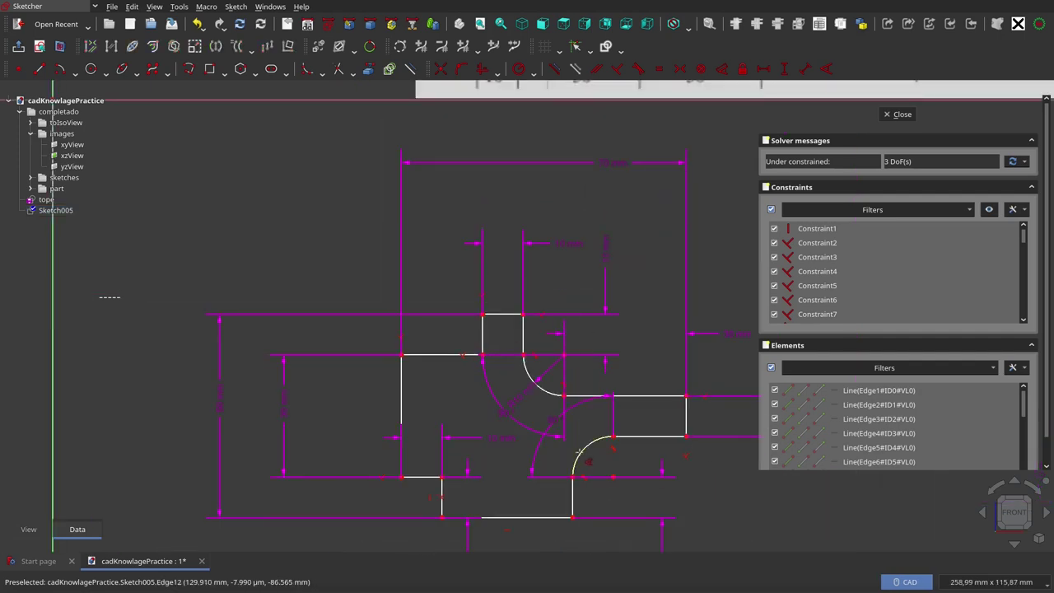
{"action": "scroll", "coordinate": [580, 451], "scroll_direction": "down", "scroll_amount": 2}
{"action": "left_click", "coordinate": [593, 409]}
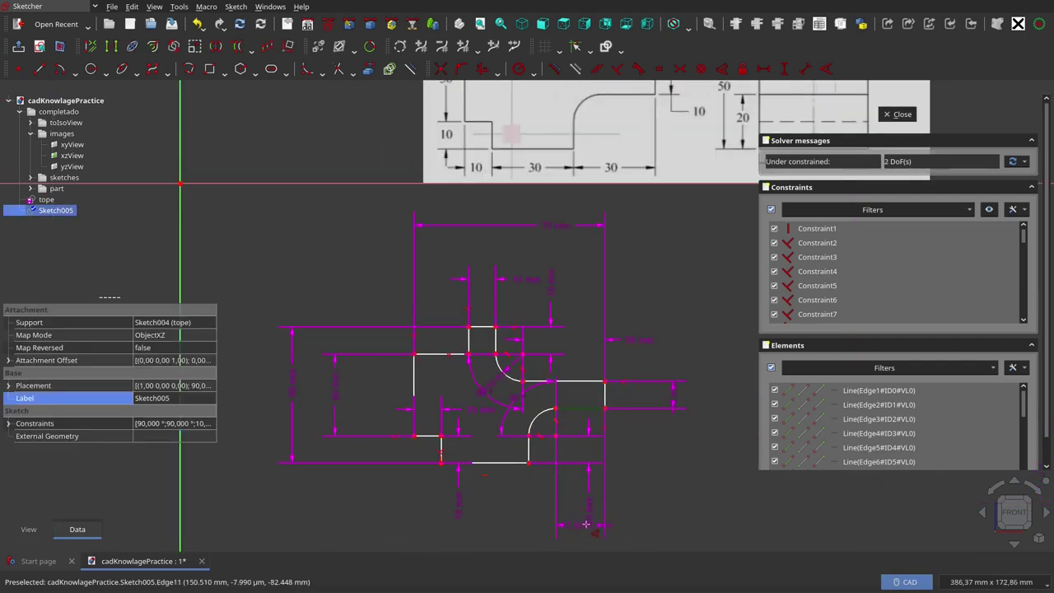
{"action": "left_click", "coordinate": [655, 530]}
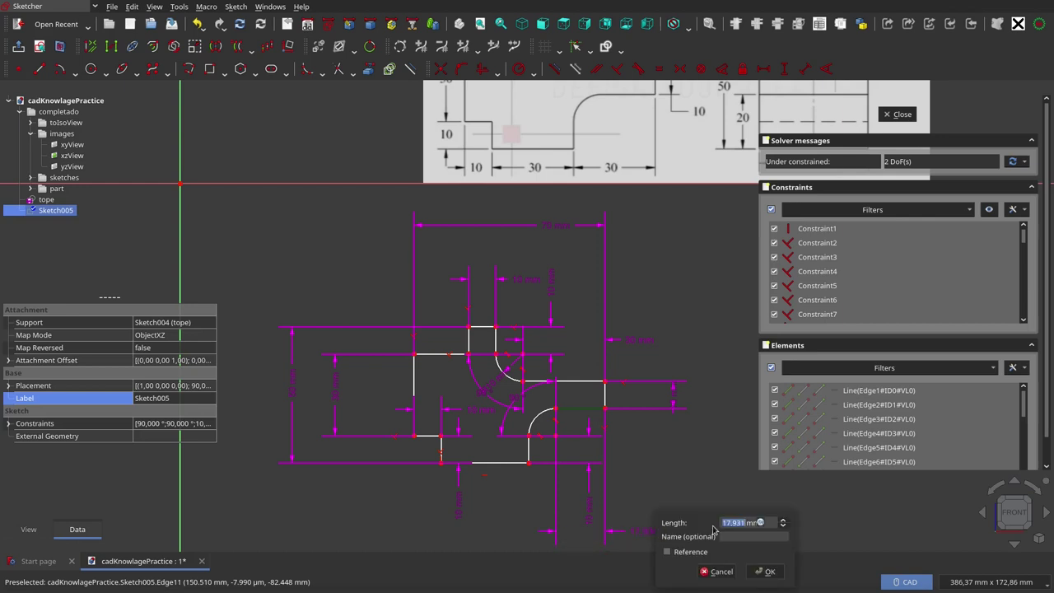
{"action": "type", "text": "20"}
{"action": "left_click", "coordinate": [770, 570]}
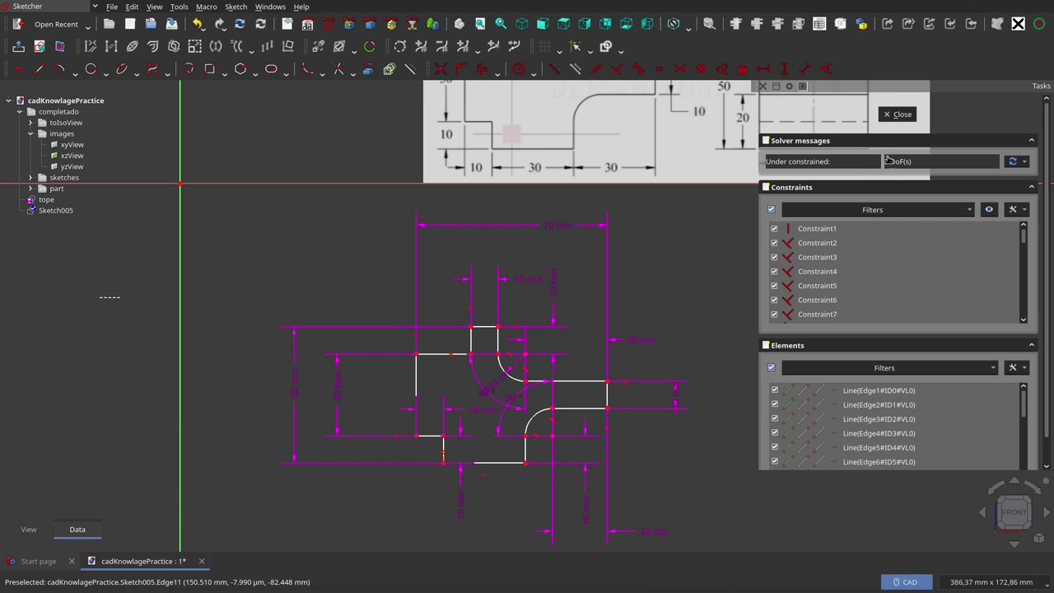
Step: Drag the whole profile closer to the sketch origin
{"action": "scroll", "coordinate": [662, 428], "scroll_direction": "down", "scroll_amount": 1}
{"action": "scroll", "coordinate": [655, 446], "scroll_direction": "down", "scroll_amount": 1}
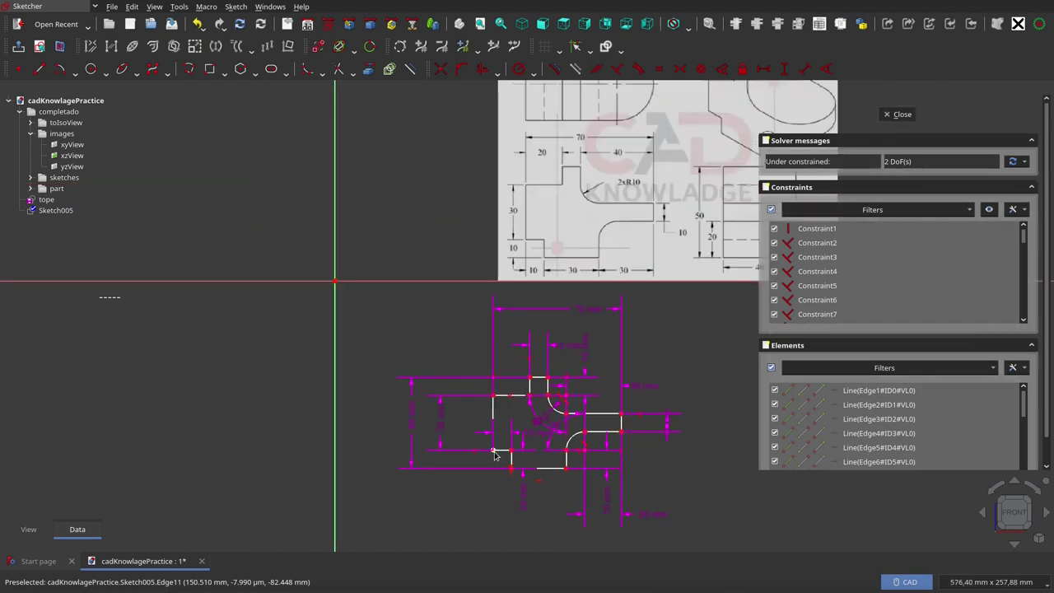
{"action": "mouse_move", "coordinate": [495, 454]}
{"action": "left_mouse_down"}
{"action": "mouse_move", "coordinate": [334, 255]}
{"action": "mouse_move", "coordinate": [427, 420]}
{"action": "left_mouse_up"}
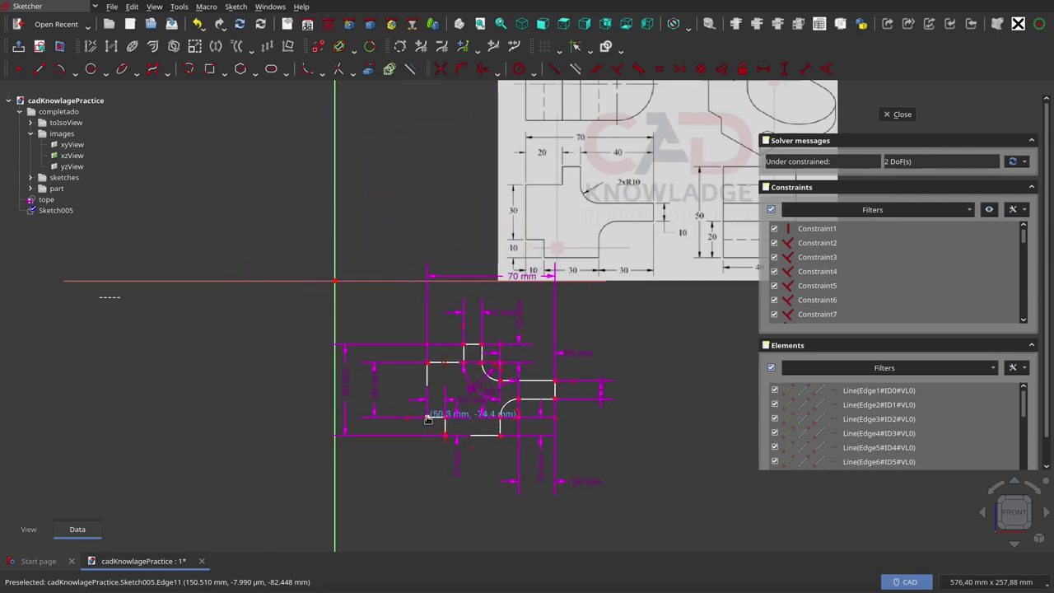
{"action": "left_click_drag", "start_coordinate": [427, 420], "coordinate": [440, 417]}
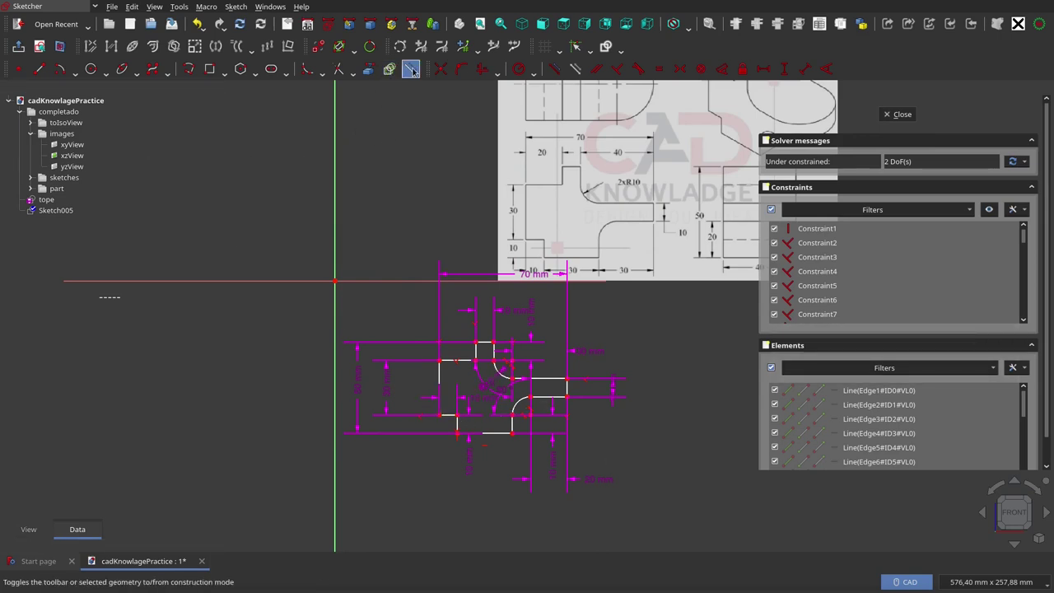
Step: Draw a short downward line at the lower-left corner and a vertical line up from the right vertex
{"action": "left_click", "coordinate": [38, 68]}
{"action": "scroll", "coordinate": [410, 454], "scroll_direction": "up", "scroll_amount": 3}
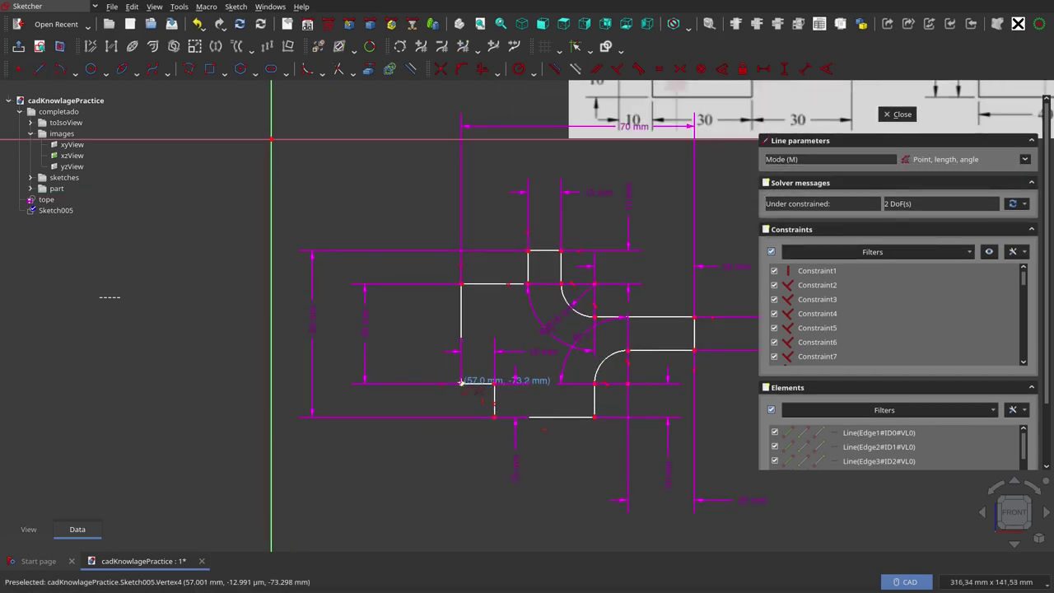
{"action": "left_click", "coordinate": [461, 382]}
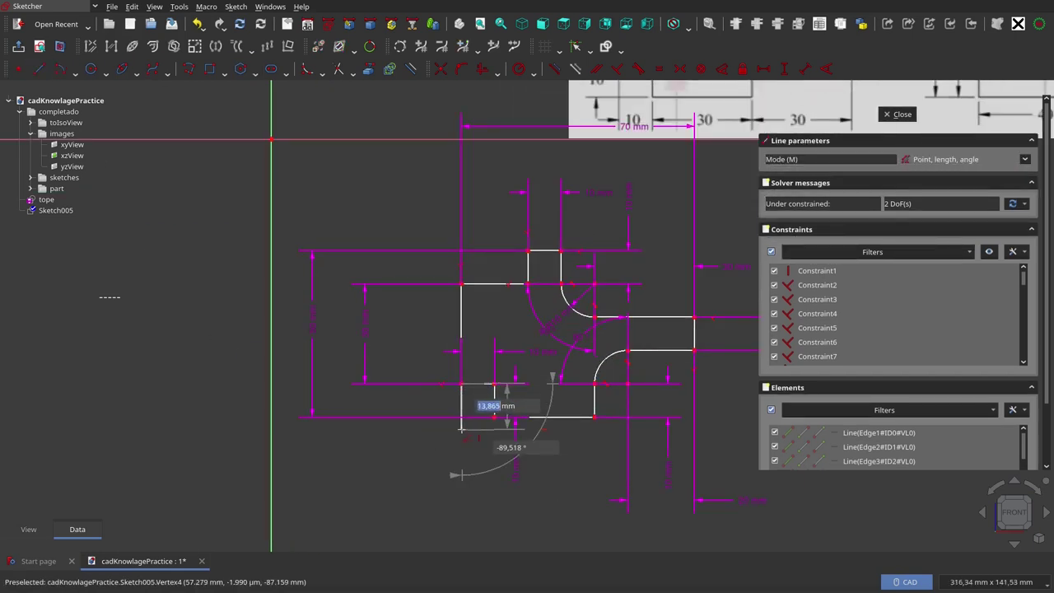
{"action": "left_click", "coordinate": [461, 427]}
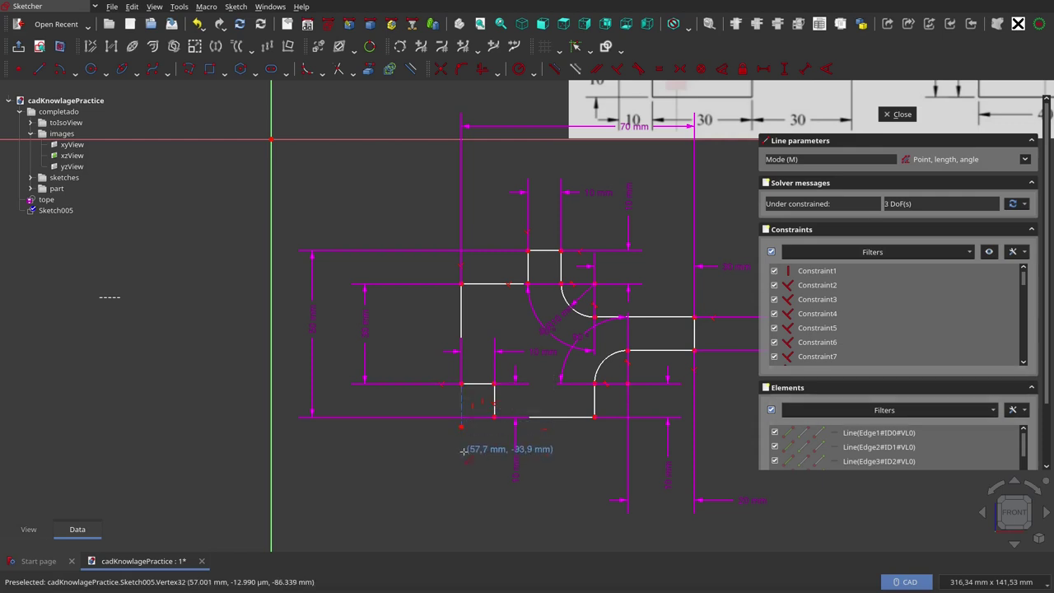
{"action": "scroll", "coordinate": [463, 450], "scroll_direction": "down", "scroll_amount": 4}
{"action": "scroll", "coordinate": [601, 357], "scroll_direction": "up", "scroll_amount": 5}
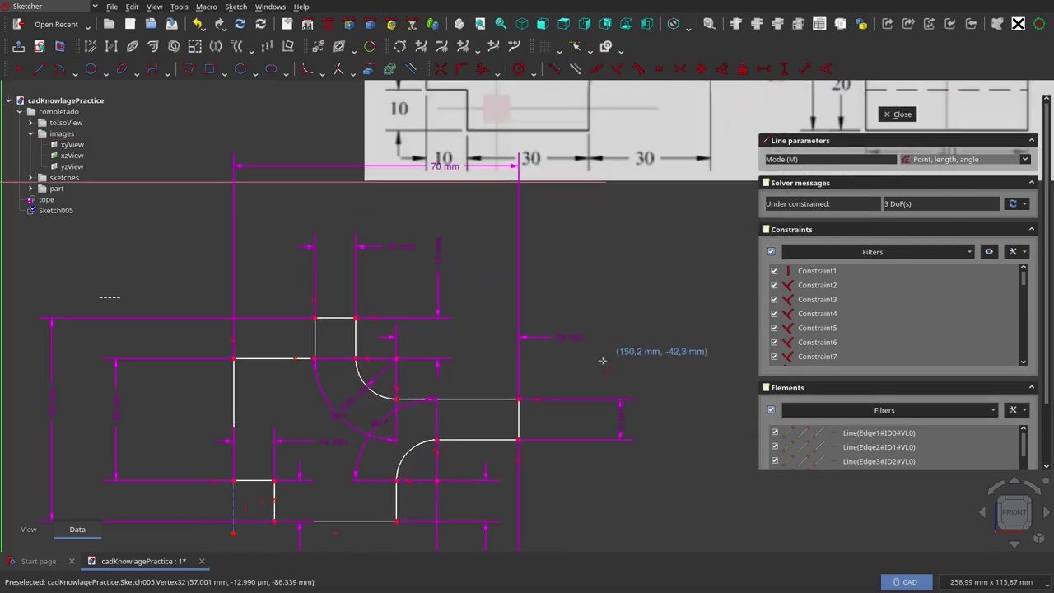
{"action": "left_click", "coordinate": [519, 399]}
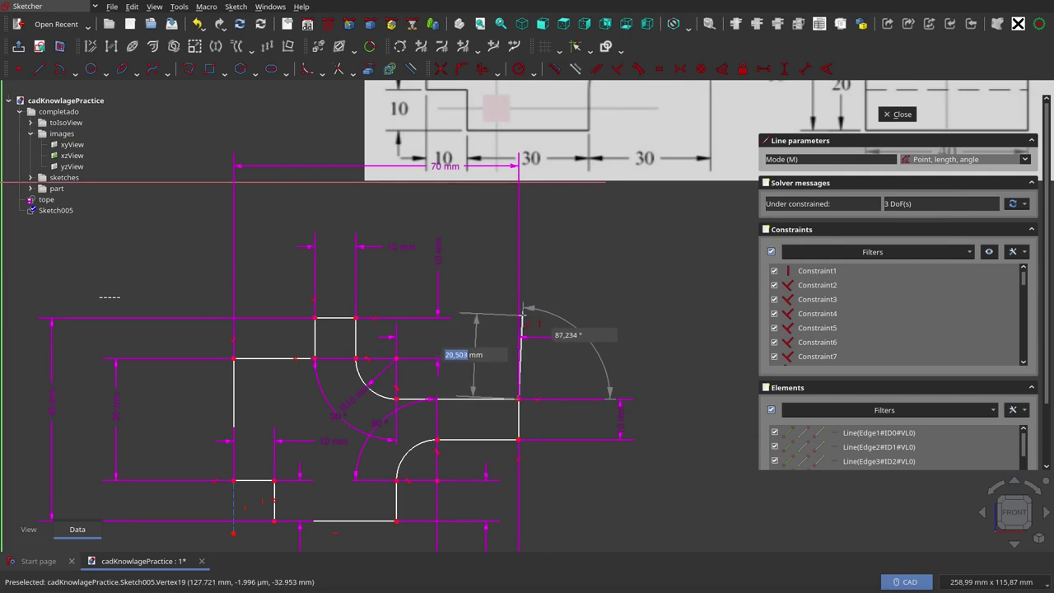
{"action": "left_click", "coordinate": [519, 316]}
{"action": "right_click", "coordinate": [615, 334]}
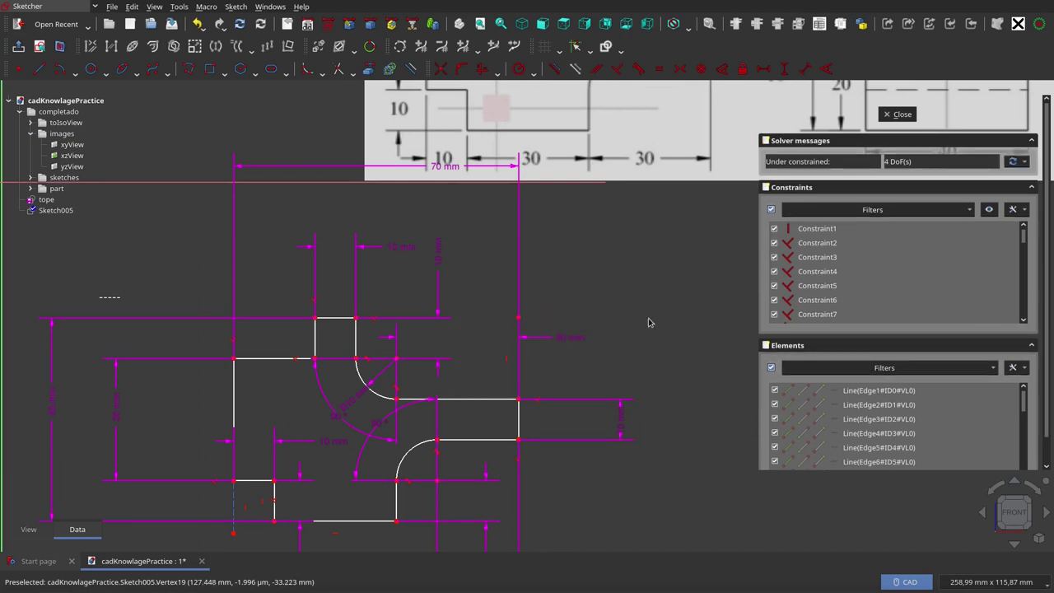
{"action": "scroll", "coordinate": [568, 302], "scroll_direction": "down", "scroll_amount": 3}
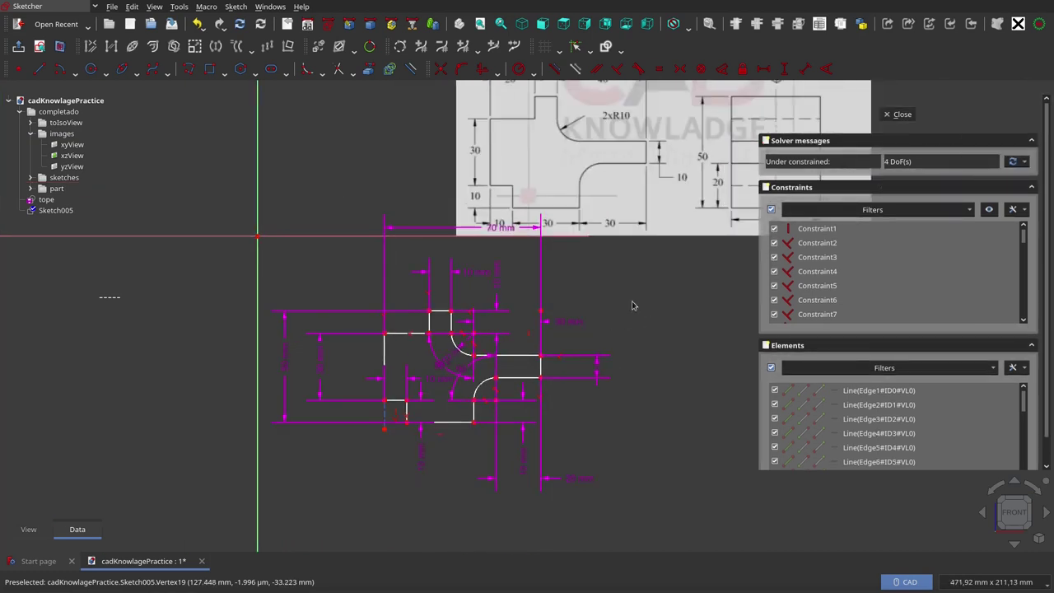
Step: Hide constraint dimensions and align the raised step's top point horizontally with the vertical line's top
{"action": "left_click", "coordinate": [989, 210]}
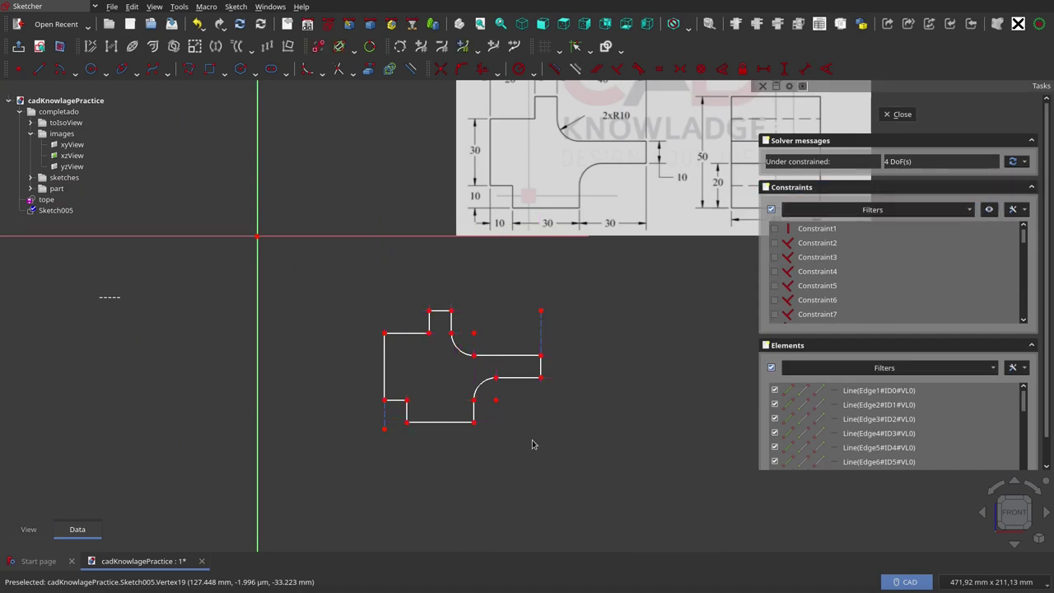
{"action": "left_click", "coordinate": [540, 312]}
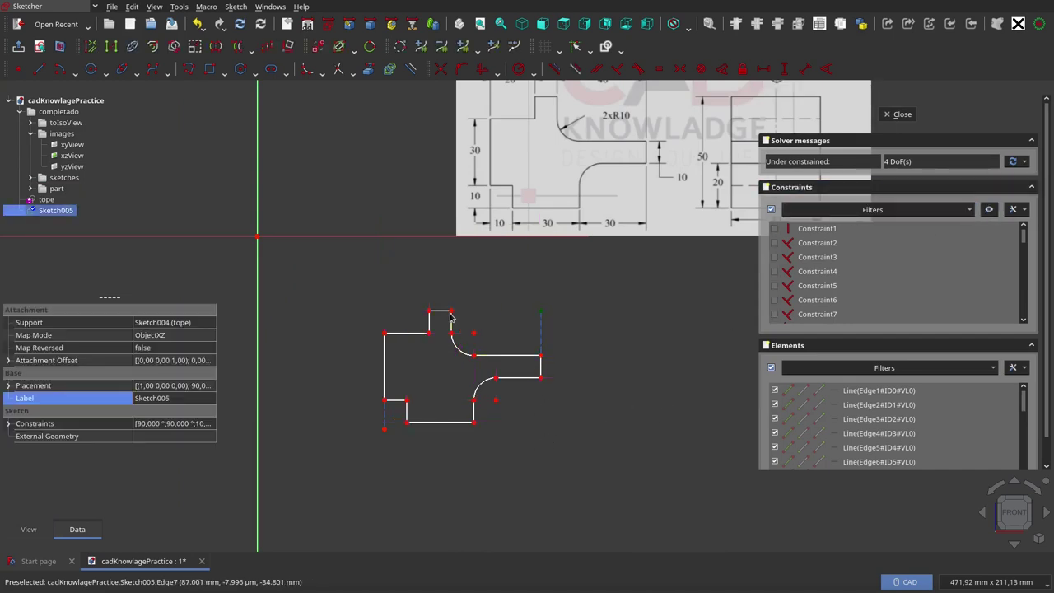
{"action": "left_click", "coordinate": [451, 311]}
{"action": "left_click", "coordinate": [476, 72]}
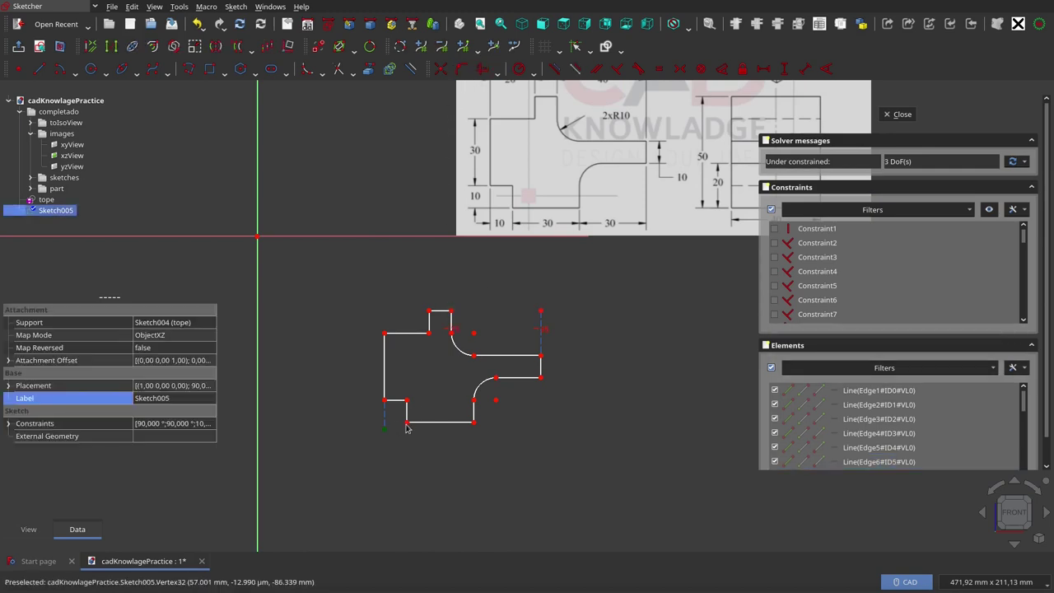
Step: Make the lower-left edge horizontal and nudge the profile into place
{"action": "left_click", "coordinate": [406, 416]}
{"action": "left_click", "coordinate": [478, 73]}
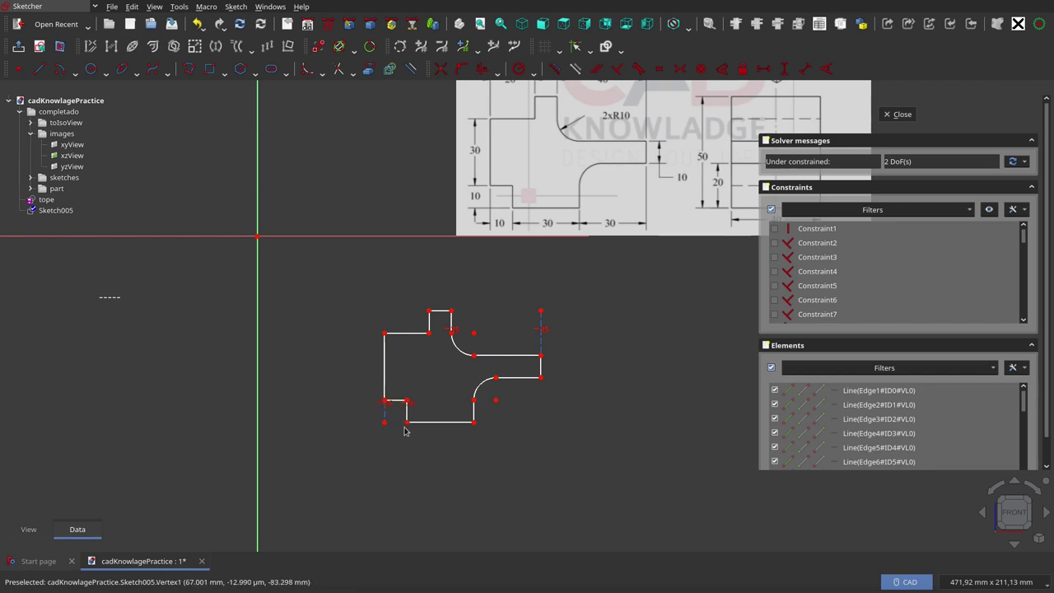
{"action": "mouse_move", "coordinate": [385, 424]}
{"action": "left_mouse_down"}
{"action": "mouse_move", "coordinate": [423, 389]}
{"action": "mouse_move", "coordinate": [438, 405]}
{"action": "left_mouse_up"}
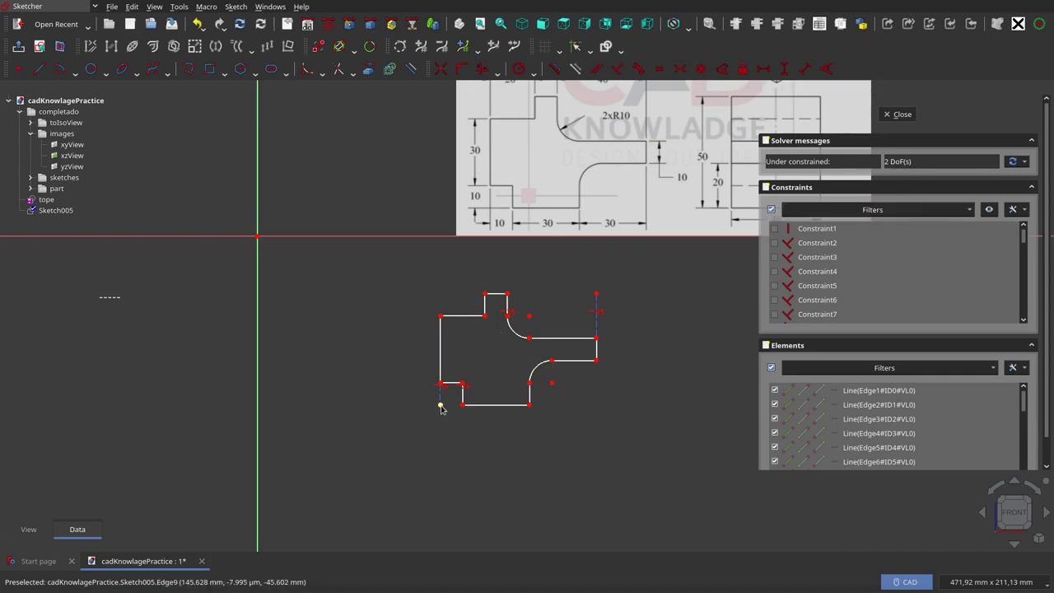
{"action": "mouse_move", "coordinate": [440, 404]}
{"action": "left_mouse_down"}
{"action": "mouse_move", "coordinate": [259, 231]}
{"action": "mouse_move", "coordinate": [462, 411]}
{"action": "left_mouse_up"}
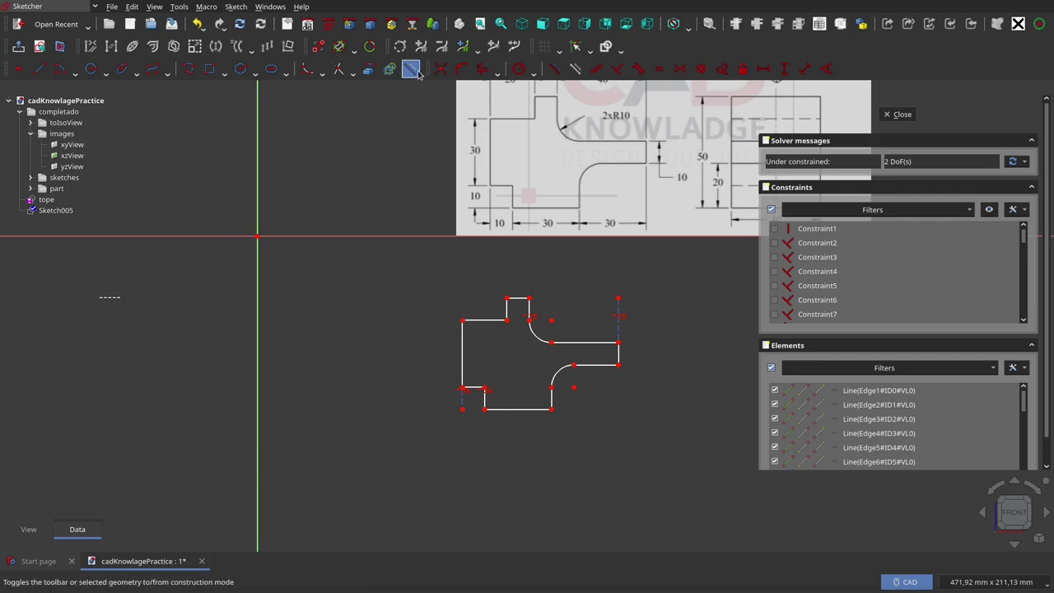
Step: Draw a circle around the profile passing through the vertical line's top end point
{"action": "left_click", "coordinate": [92, 69]}
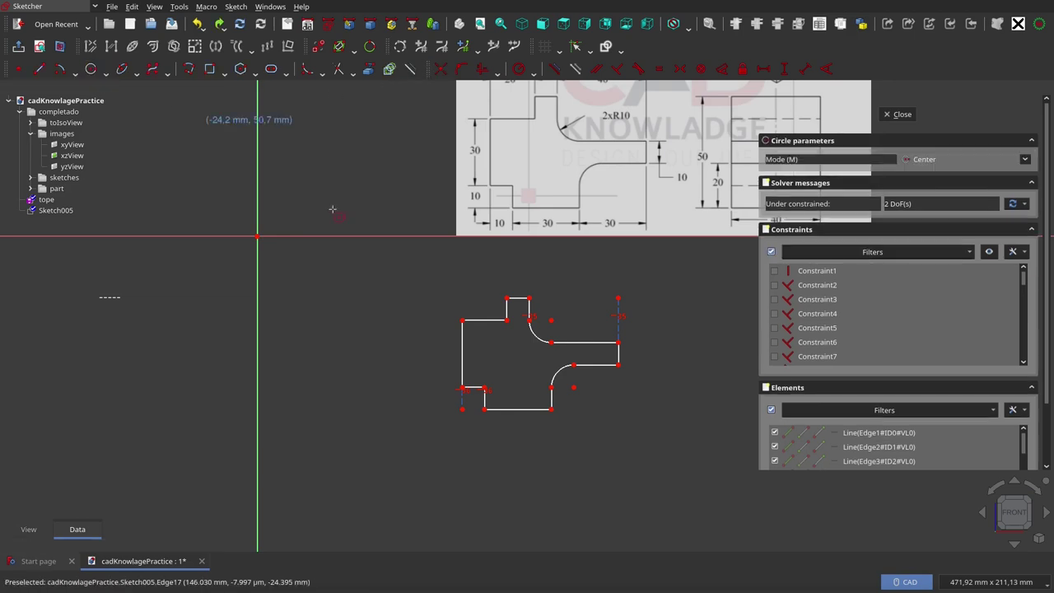
{"action": "left_click", "coordinate": [540, 358]}
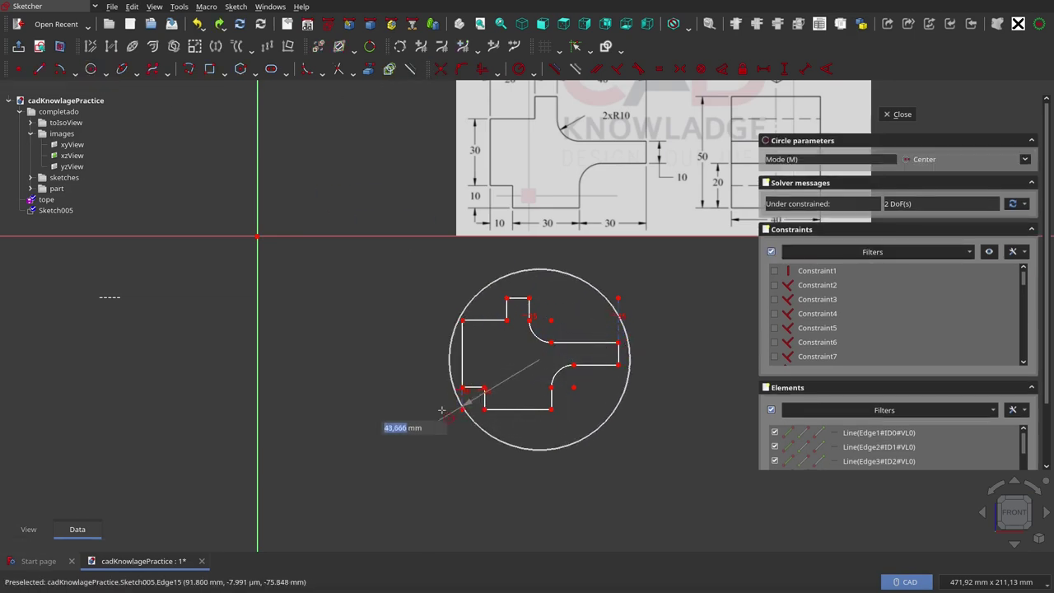
{"action": "right_click", "coordinate": [470, 422]}
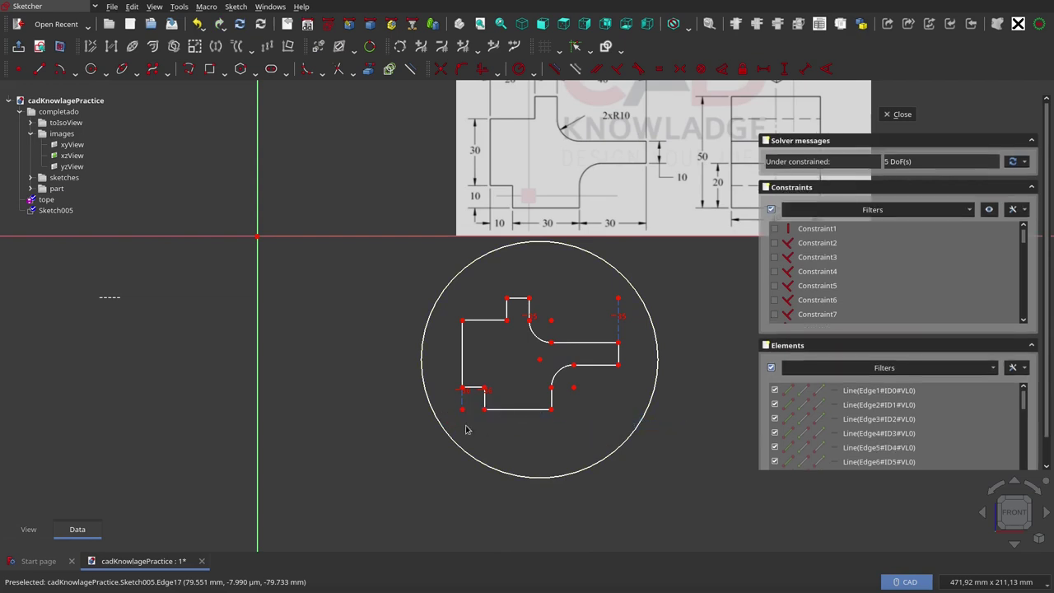
{"action": "left_click", "coordinate": [463, 410]}
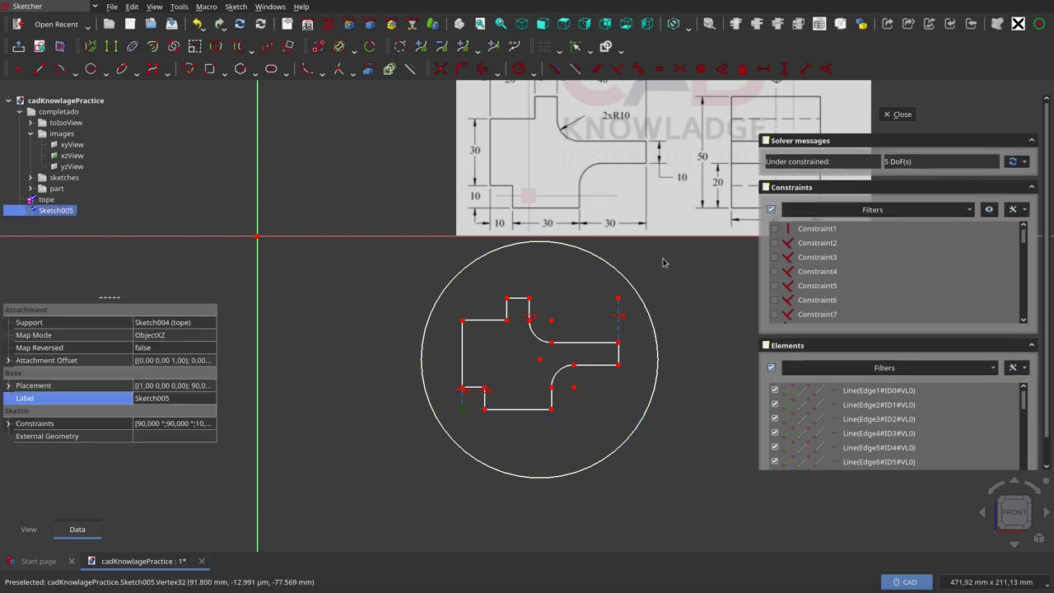
{"action": "left_click", "coordinate": [637, 294]}
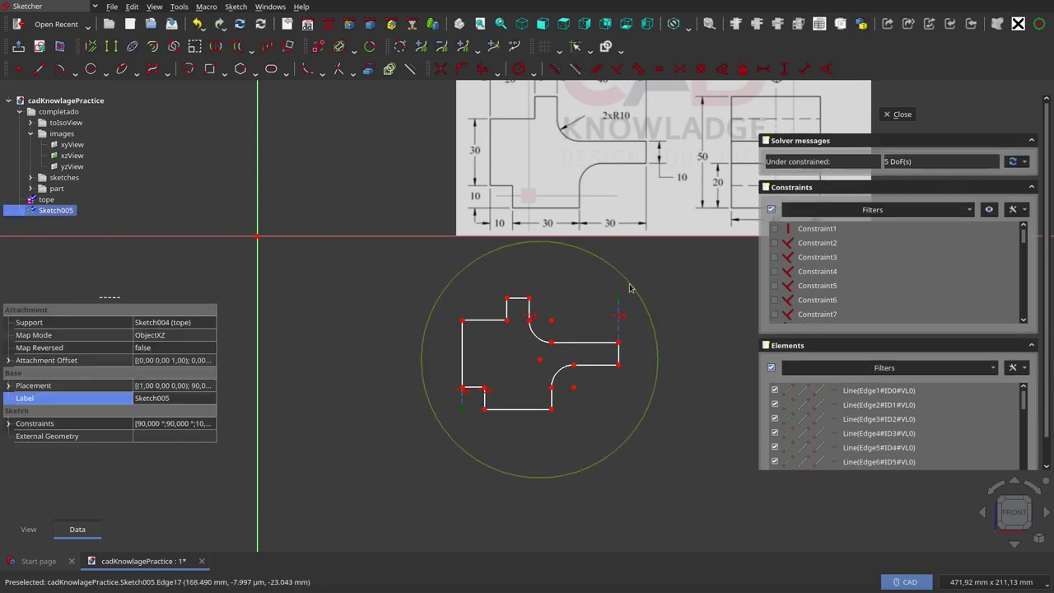
{"action": "left_click", "coordinate": [462, 69]}
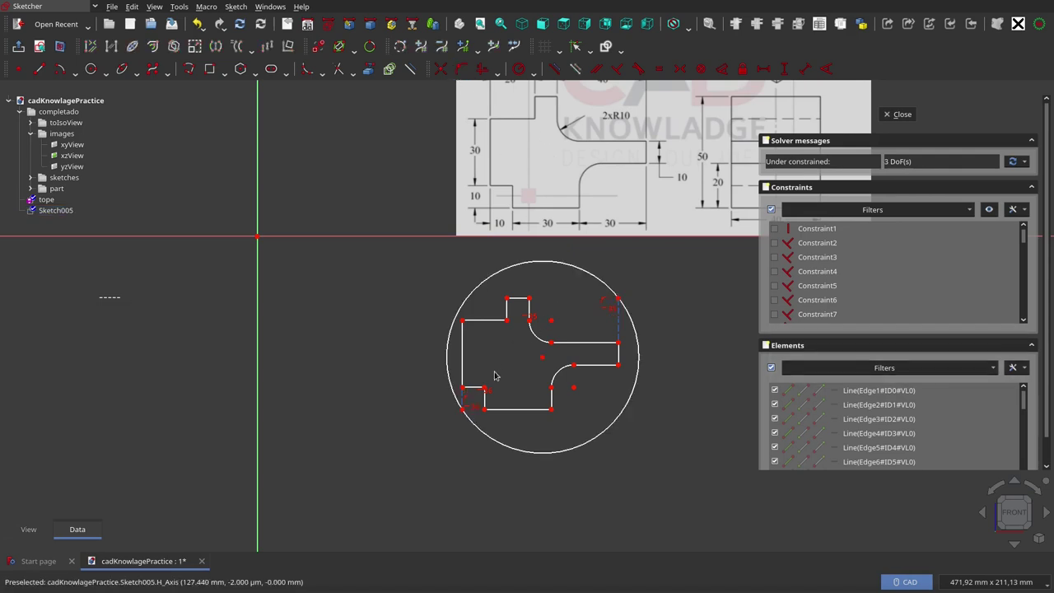
{"action": "mouse_move", "coordinate": [542, 356]}
{"action": "left_mouse_down"}
{"action": "mouse_move", "coordinate": [519, 330]}
{"action": "mouse_move", "coordinate": [534, 356]}
{"action": "left_mouse_up"}
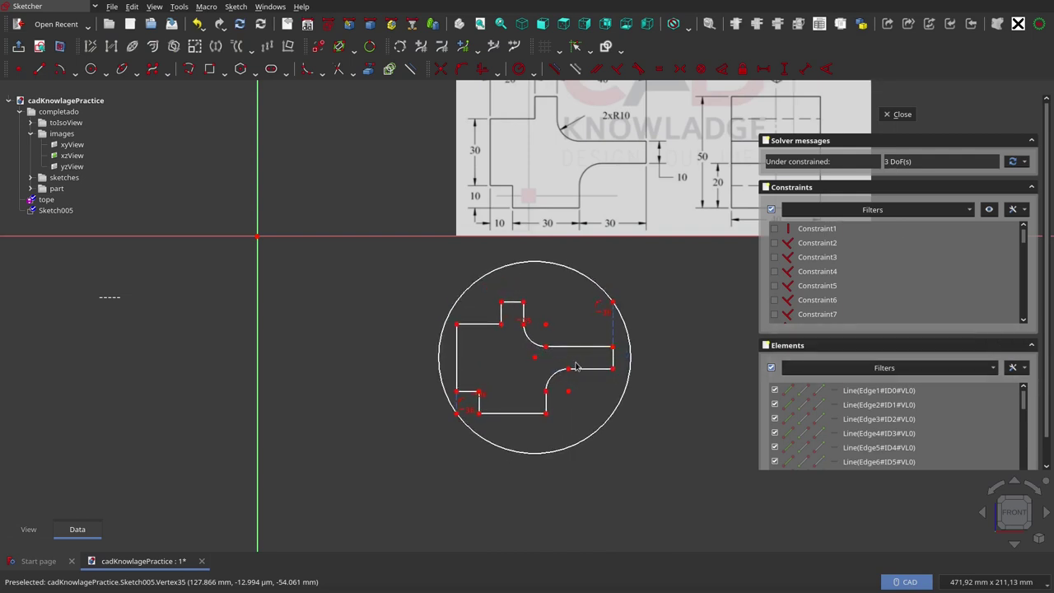
Step: Make the circle centre symmetric between the bottom-left and top-right corners, then move everything toward the origin
{"action": "left_click", "coordinate": [455, 416]}
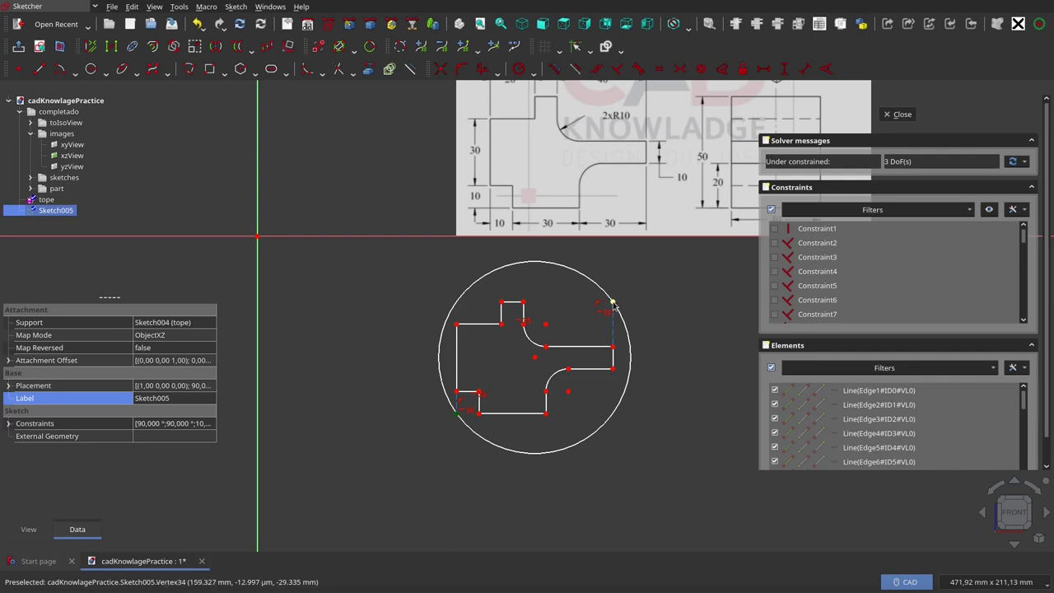
{"action": "left_click", "coordinate": [535, 358]}
{"action": "left_click", "coordinate": [680, 68]}
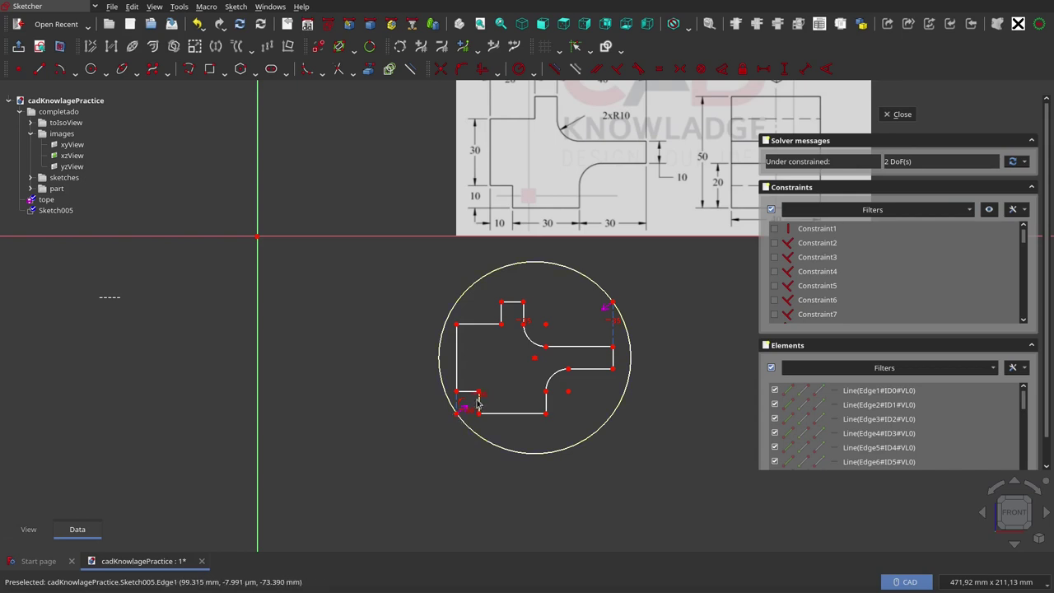
{"action": "left_click_drag", "start_coordinate": [483, 418], "coordinate": [296, 227]}
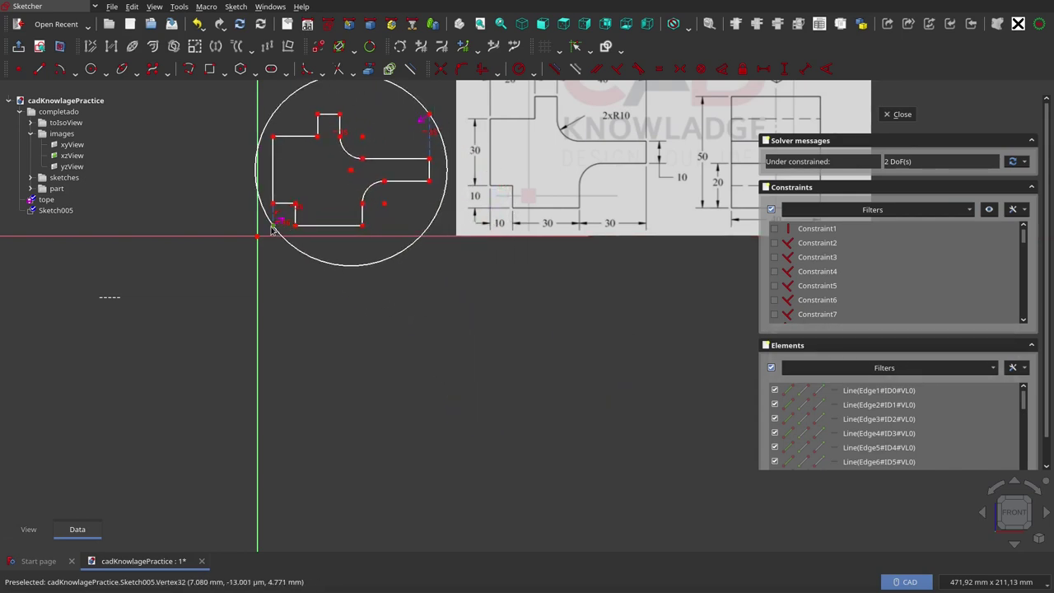
{"action": "left_click", "coordinate": [272, 230]}
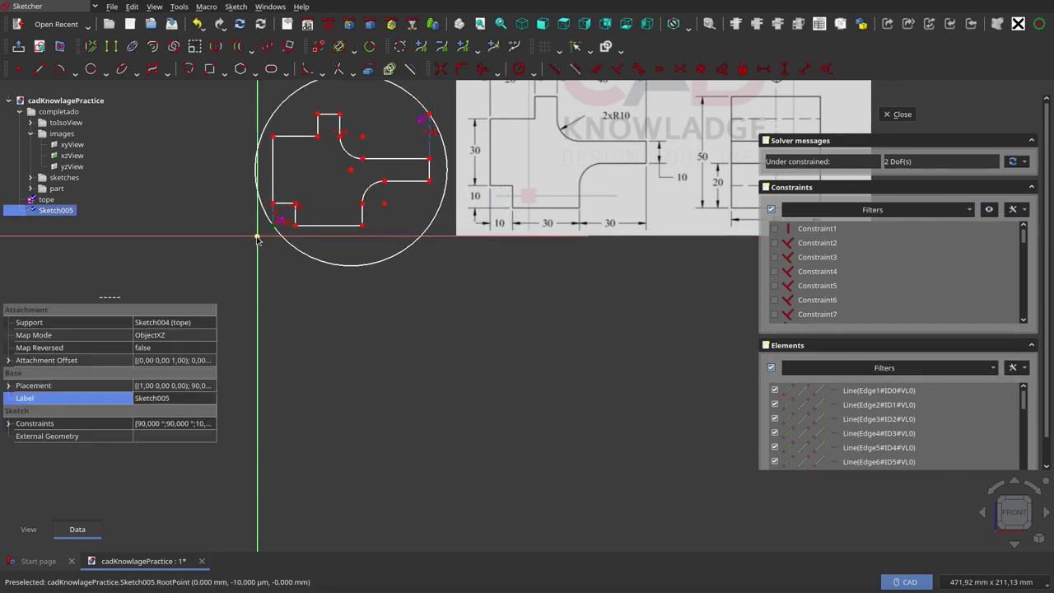
Step: Make the bottom-left corner coincident with the origin, rename Constraint39 'ancla', and close the sketch
{"action": "left_click", "coordinate": [442, 68]}
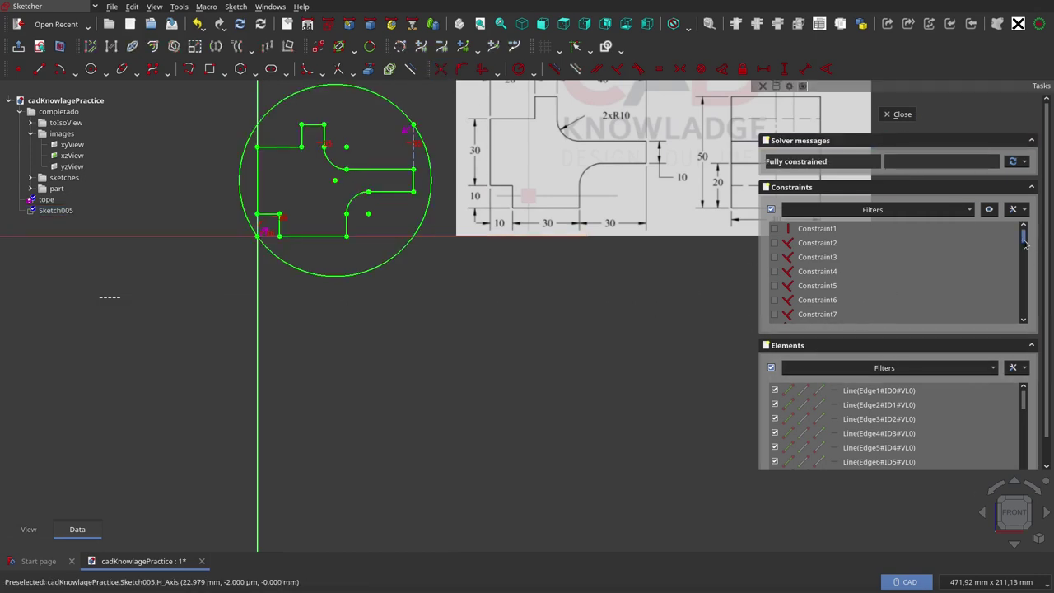
{"action": "left_click_drag", "start_coordinate": [1025, 241], "coordinate": [1025, 317]}
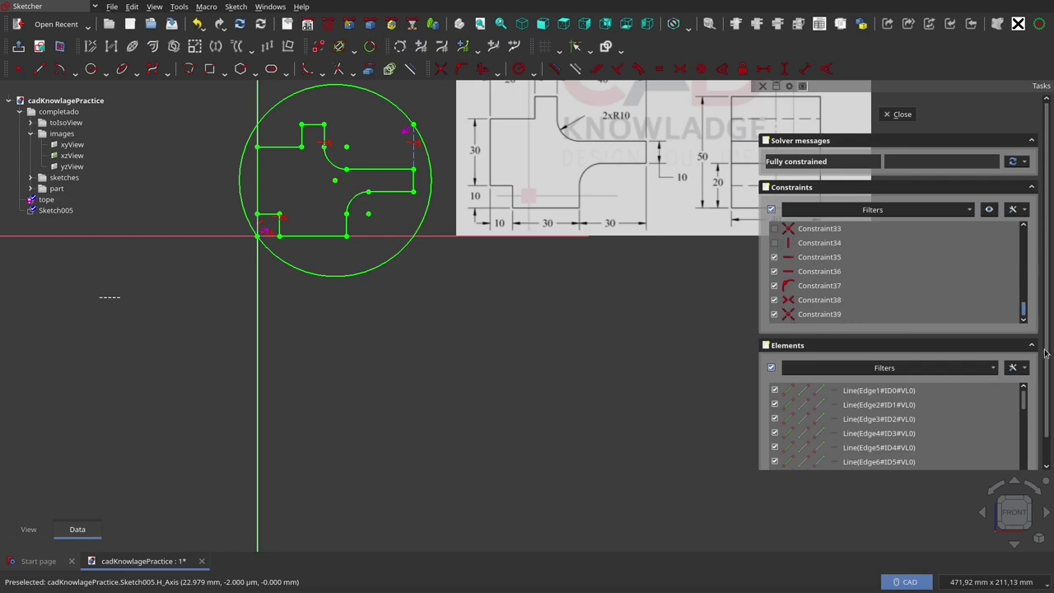
{"action": "left_click", "coordinate": [825, 315]}
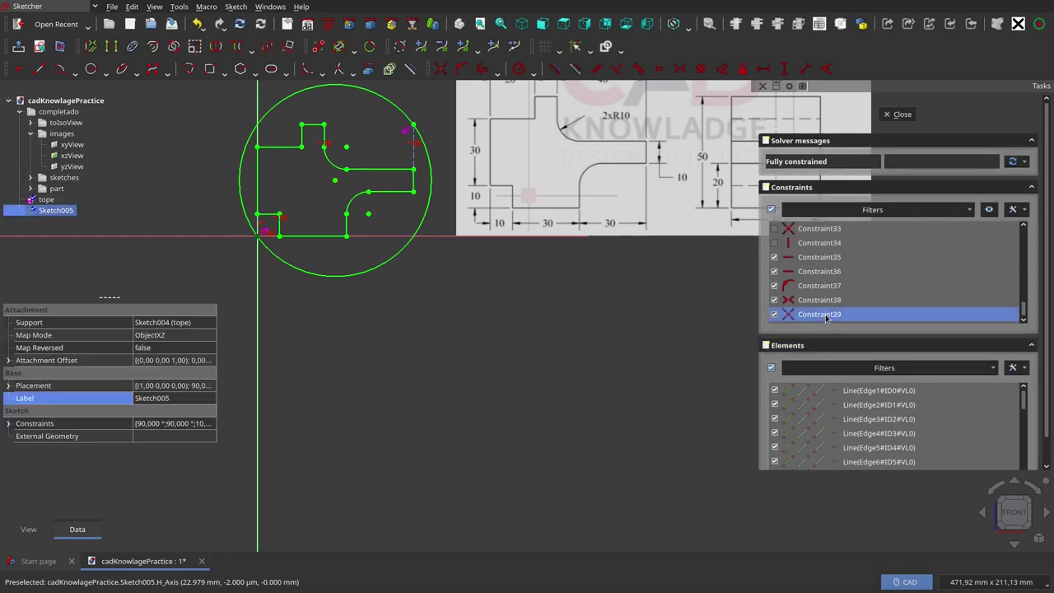
{"action": "left_click", "coordinate": [826, 315]}
{"action": "type", "text": "ancla"}
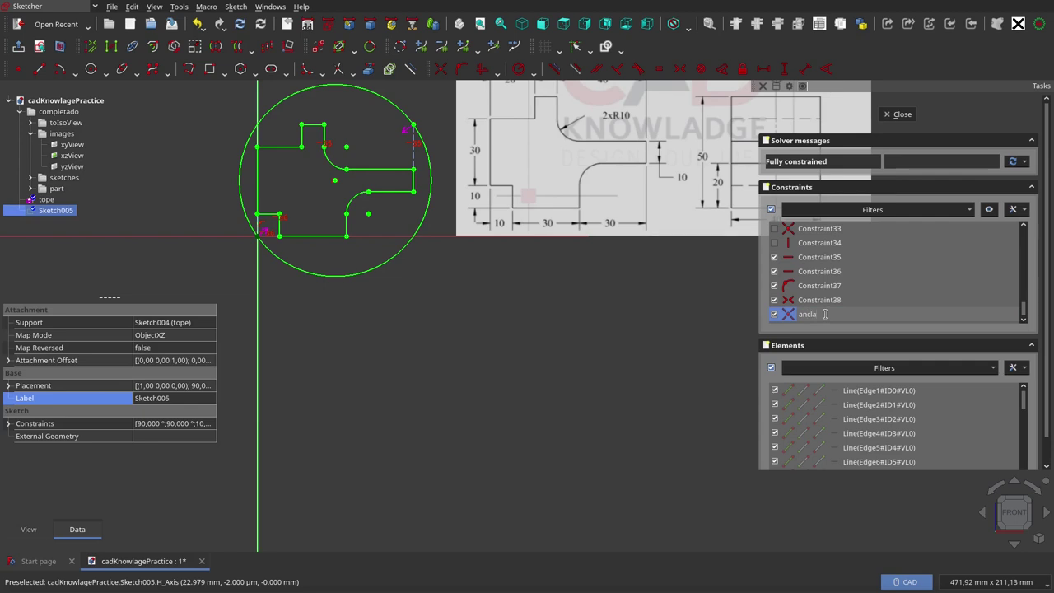
{"action": "key", "text": "Return"}
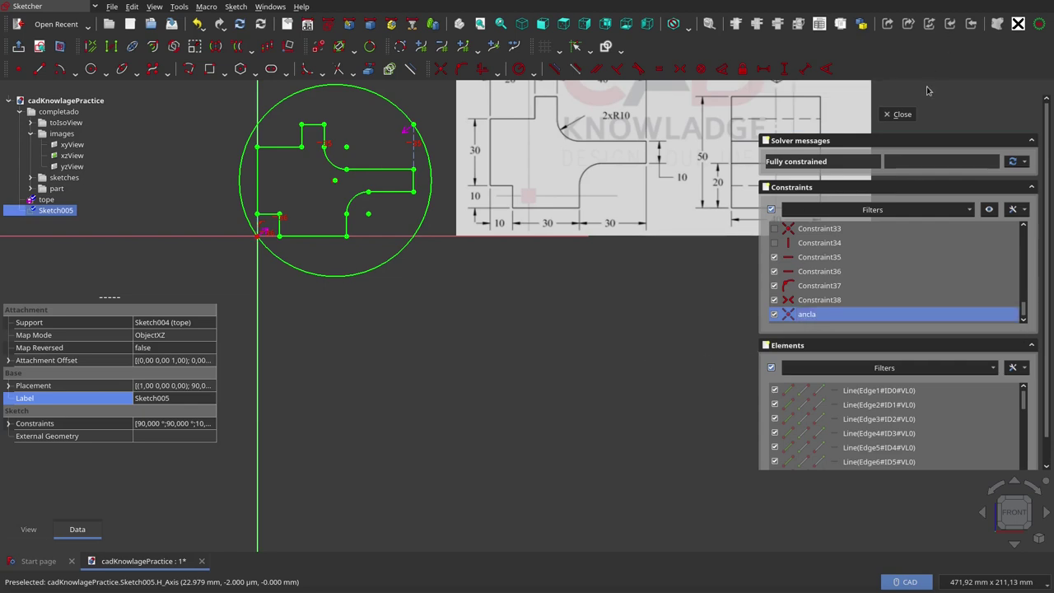
{"action": "left_click", "coordinate": [901, 114]}
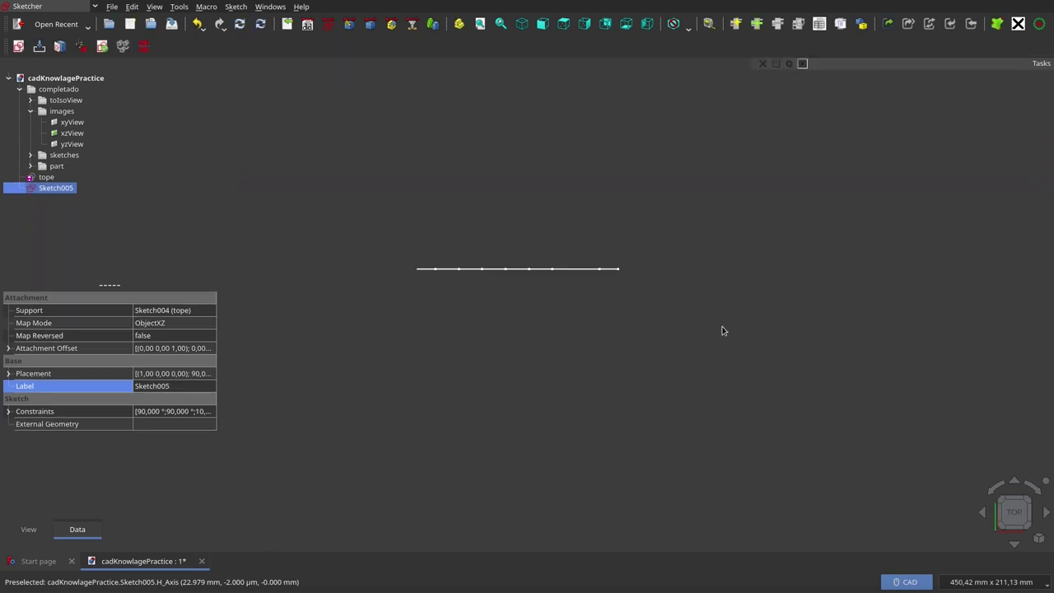
Step: Set front view, change Sketch005's Label to 'frente', and choose the Part Design workbench
{"action": "left_click", "coordinate": [543, 24]}
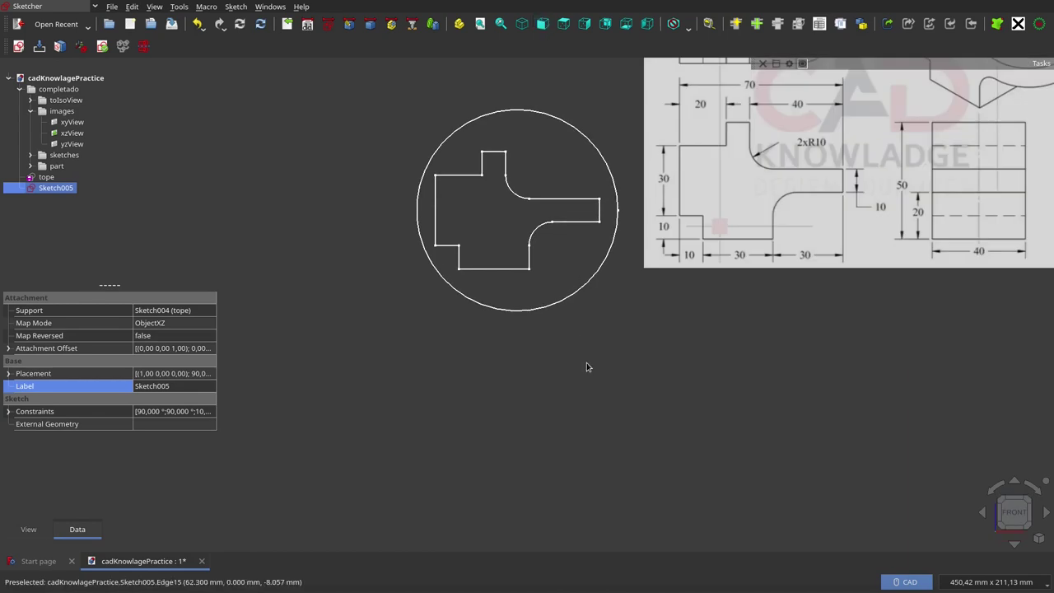
{"action": "left_click", "coordinate": [82, 78]}
{"action": "left_click", "coordinate": [55, 189]}
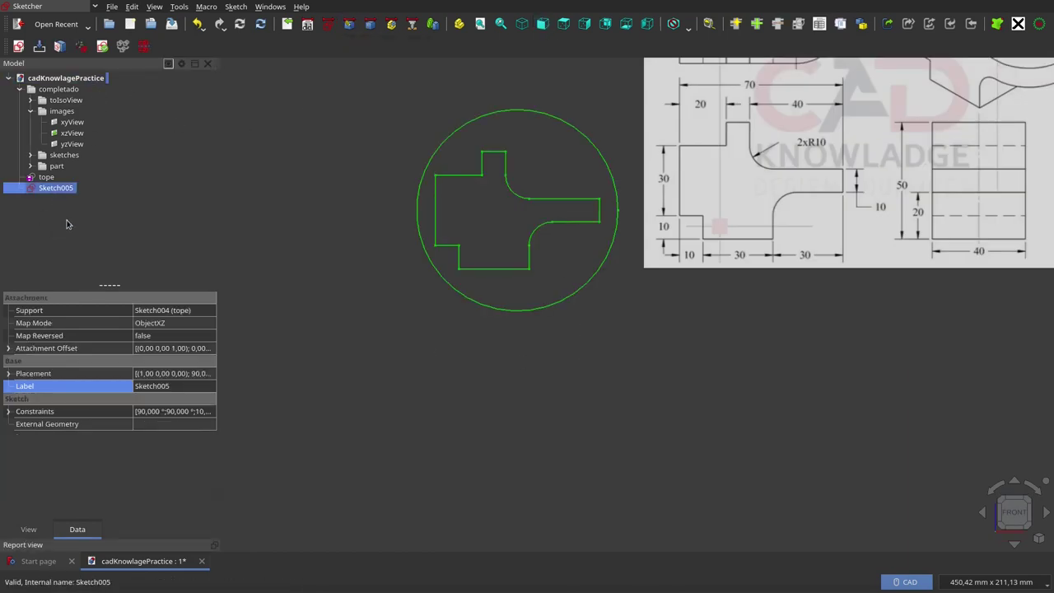
{"action": "left_click", "coordinate": [174, 388]}
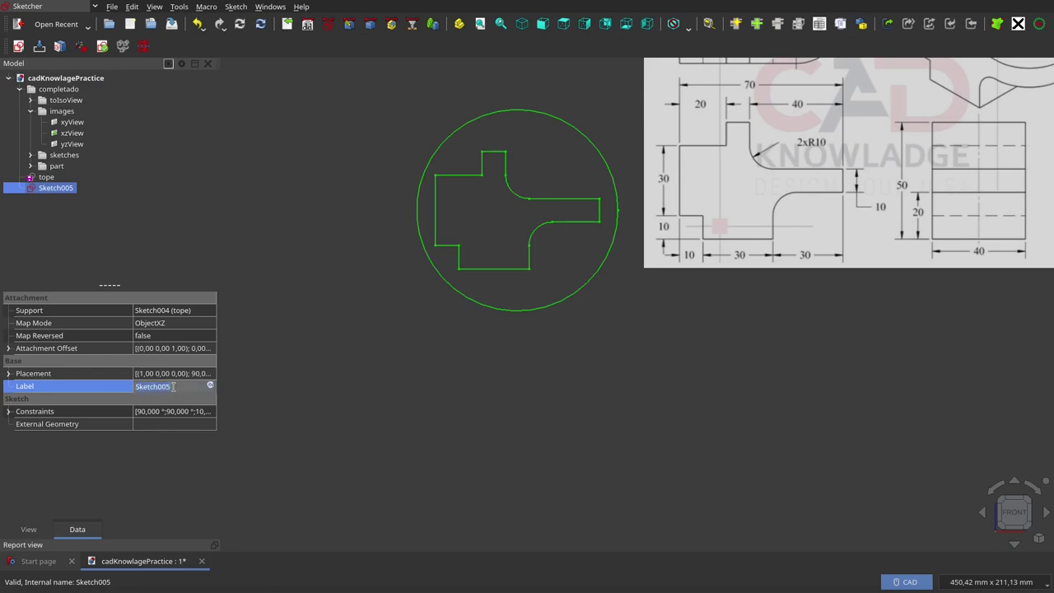
{"action": "type", "text": "frente"}
{"action": "left_click", "coordinate": [430, 433]}
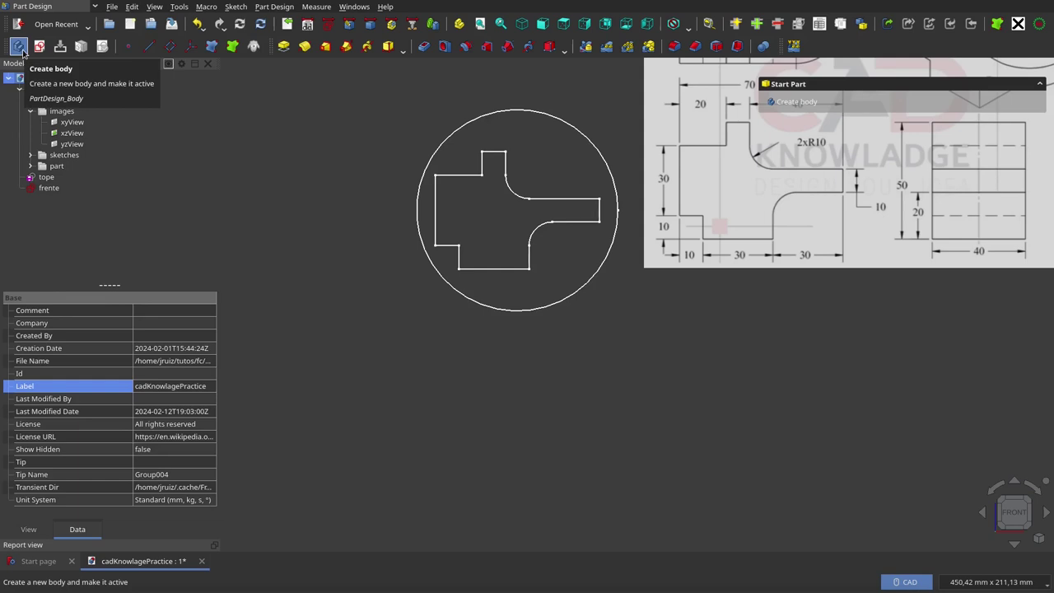
Step: Create a new Body, hide the frente sketch, and make the Body active
{"action": "left_click", "coordinate": [20, 47]}
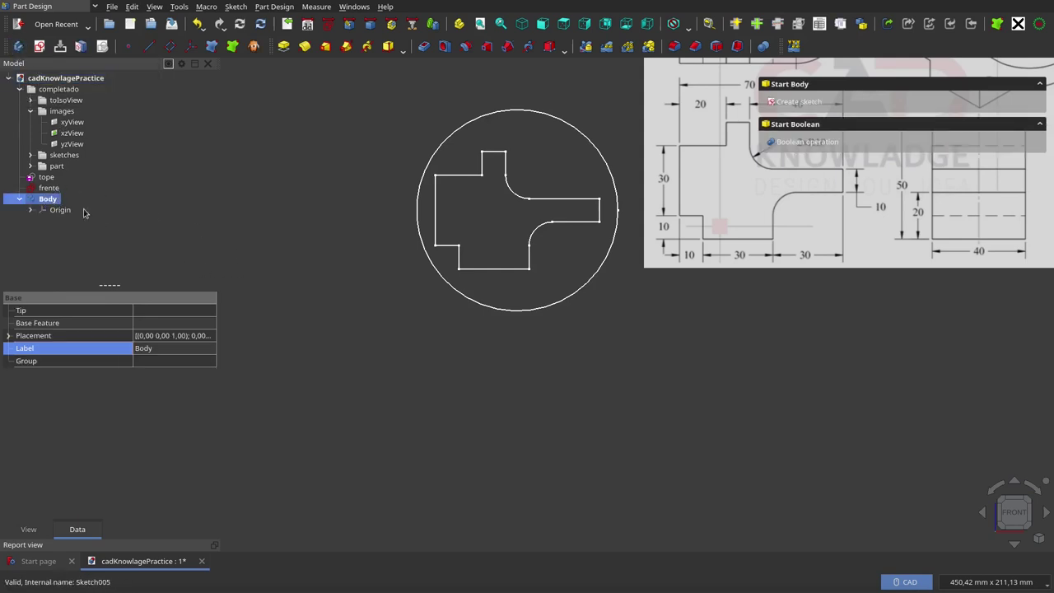
{"action": "left_click", "coordinate": [47, 186]}
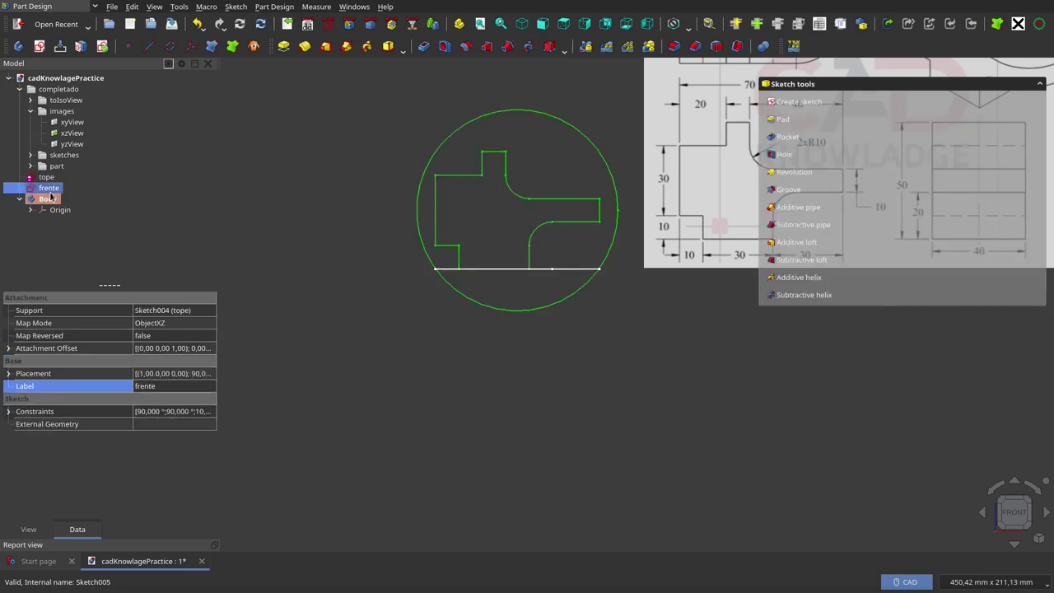
{"action": "key", "text": "space"}
{"action": "mouse_move", "coordinate": [455, 332]}
{"action": "middle_mouse_down"}
{"action": "mouse_move", "coordinate": [536, 395]}
{"action": "mouse_move", "coordinate": [522, 395]}
{"action": "middle_mouse_up"}
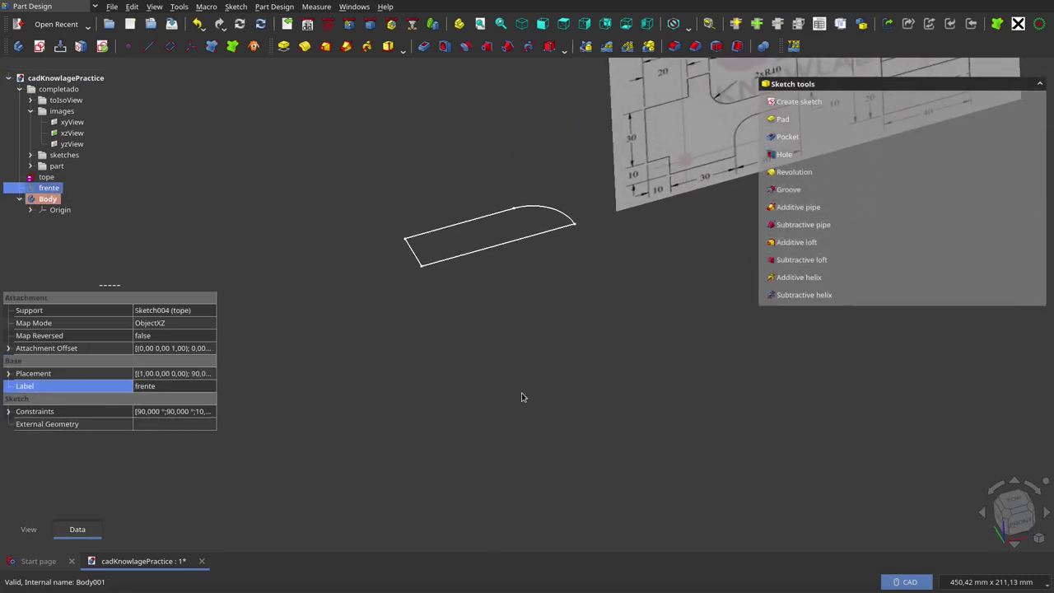
{"action": "double_click", "coordinate": [61, 198]}
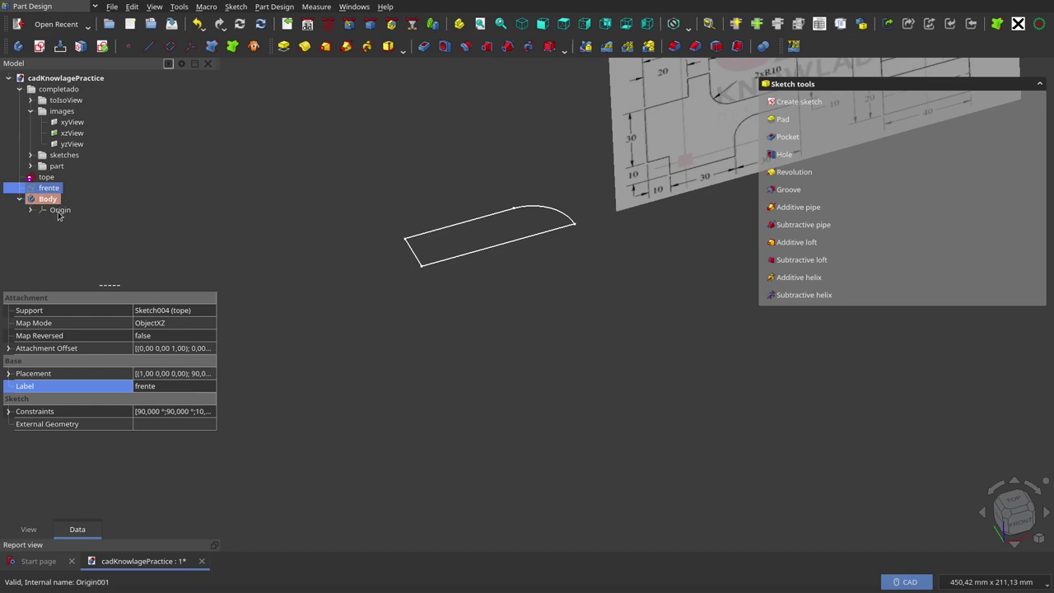
Step: Bind the tope sketch into the Body as Binder002 and select the new binder
{"action": "left_click", "coordinate": [47, 177]}
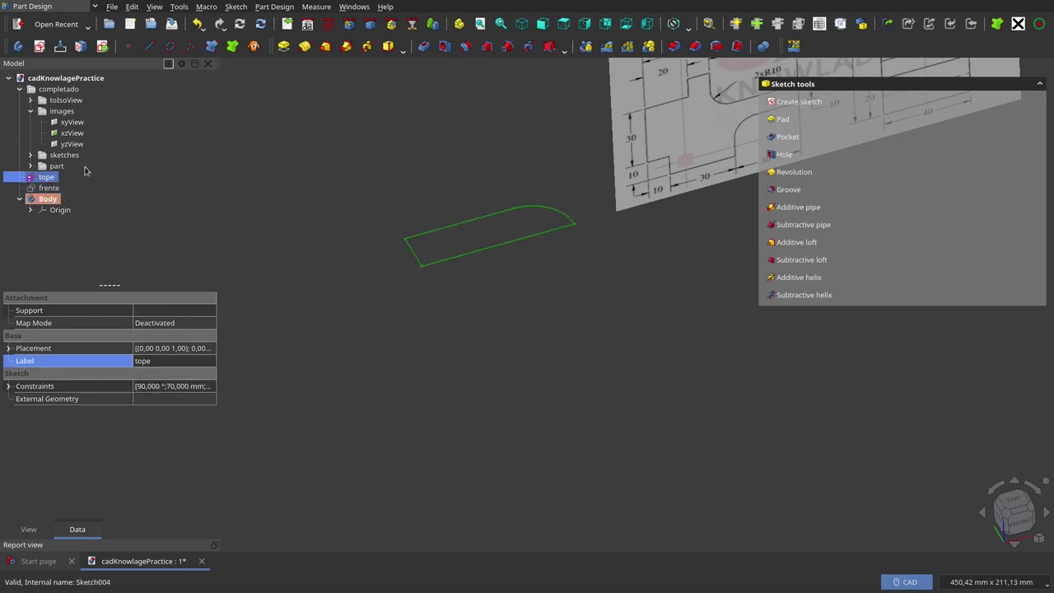
{"action": "left_click", "coordinate": [232, 45]}
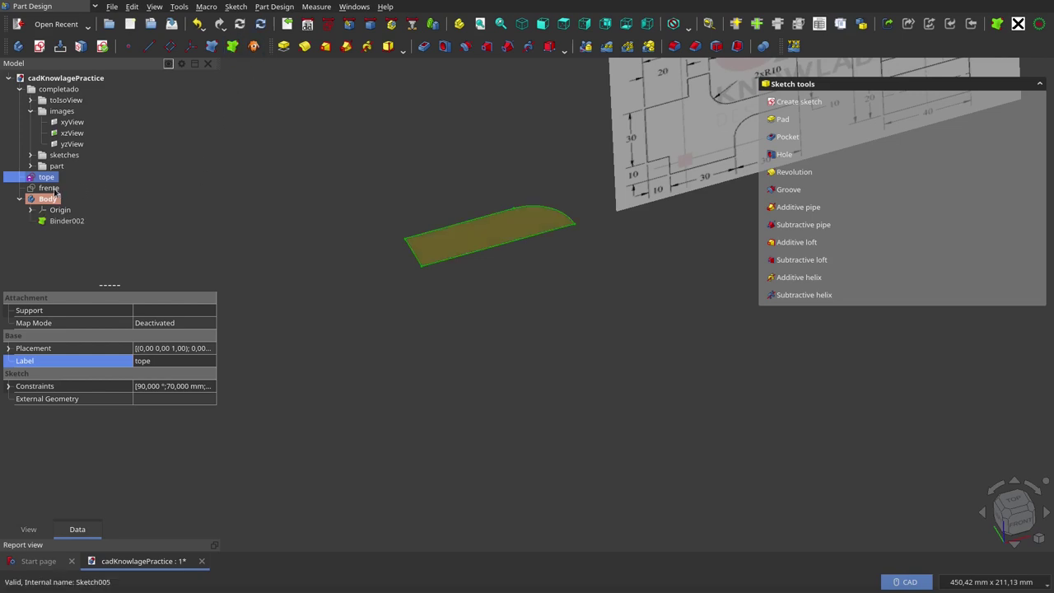
{"action": "left_click", "coordinate": [51, 188]}
{"action": "left_click", "coordinate": [56, 179]}
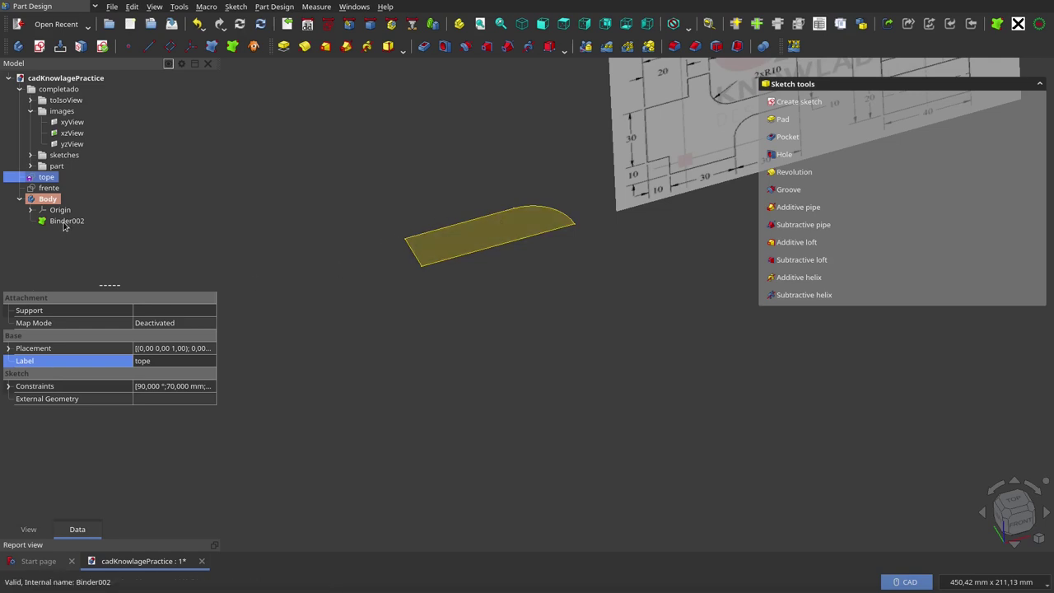
{"action": "left_click", "coordinate": [66, 220]}
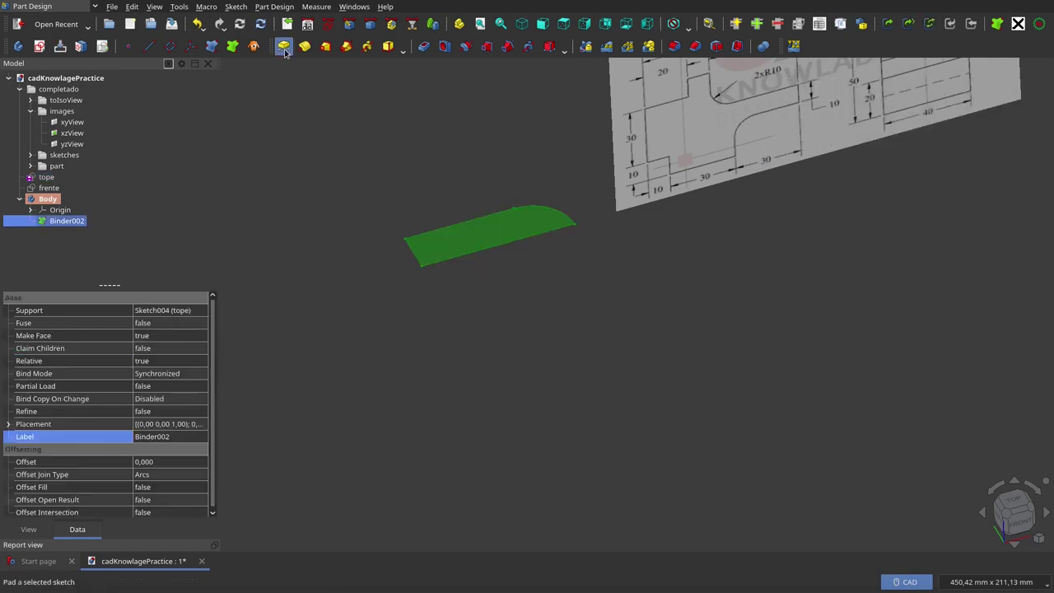
Step: Pad Binder002 with length expression <<frente>>.Constraints.altura, giving 50 mm
{"action": "left_click", "coordinate": [284, 51]}
{"action": "left_click", "coordinate": [984, 154]}
{"action": "type", "text": "=<<tope>>.Constraints."}
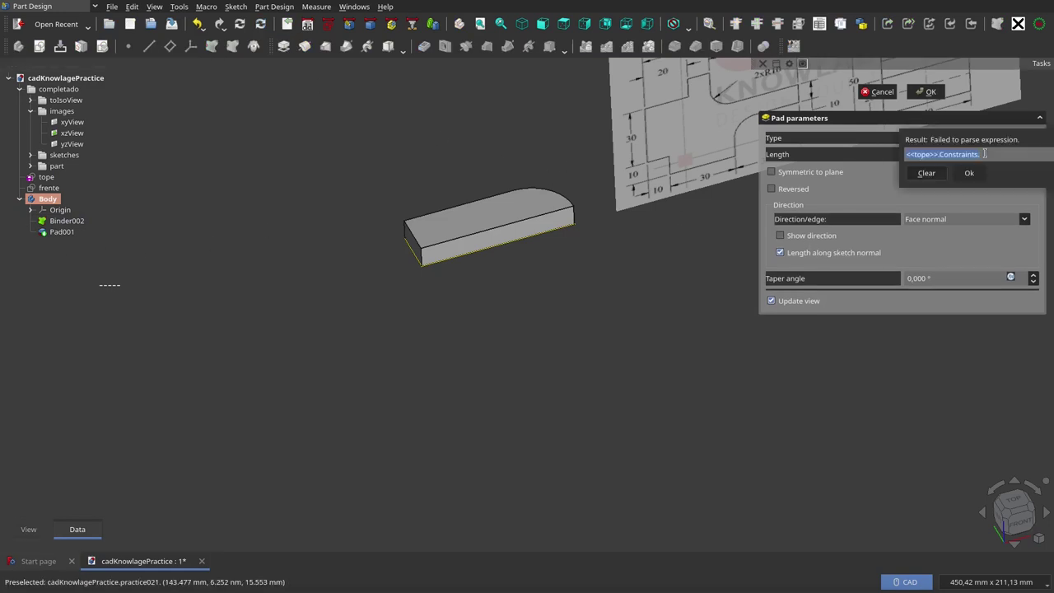
{"action": "type", "text": "frente"}
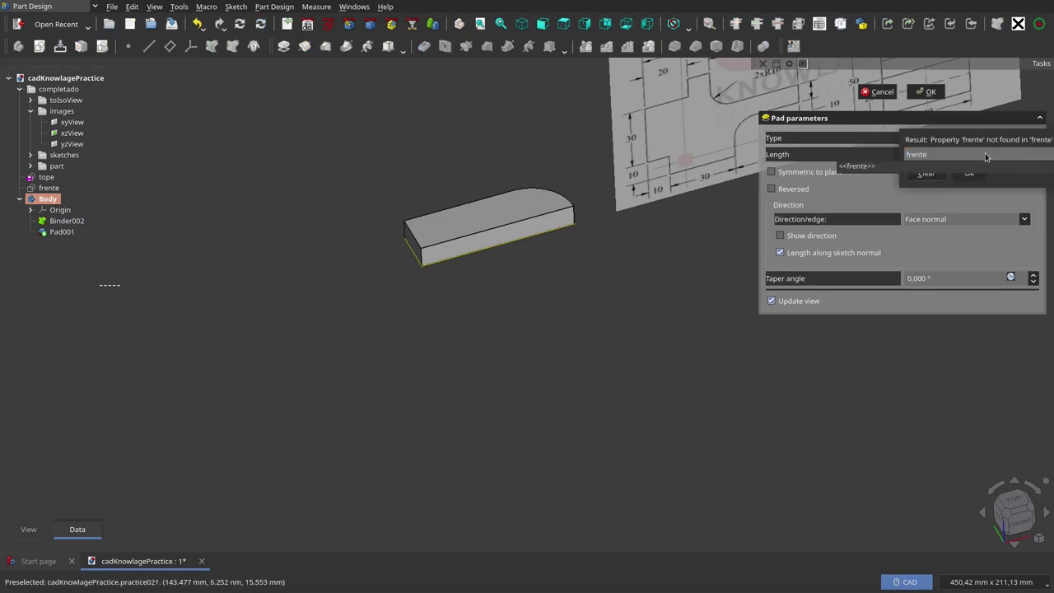
{"action": "left_click", "coordinate": [862, 168]}
{"action": "type", "text": "Co"}
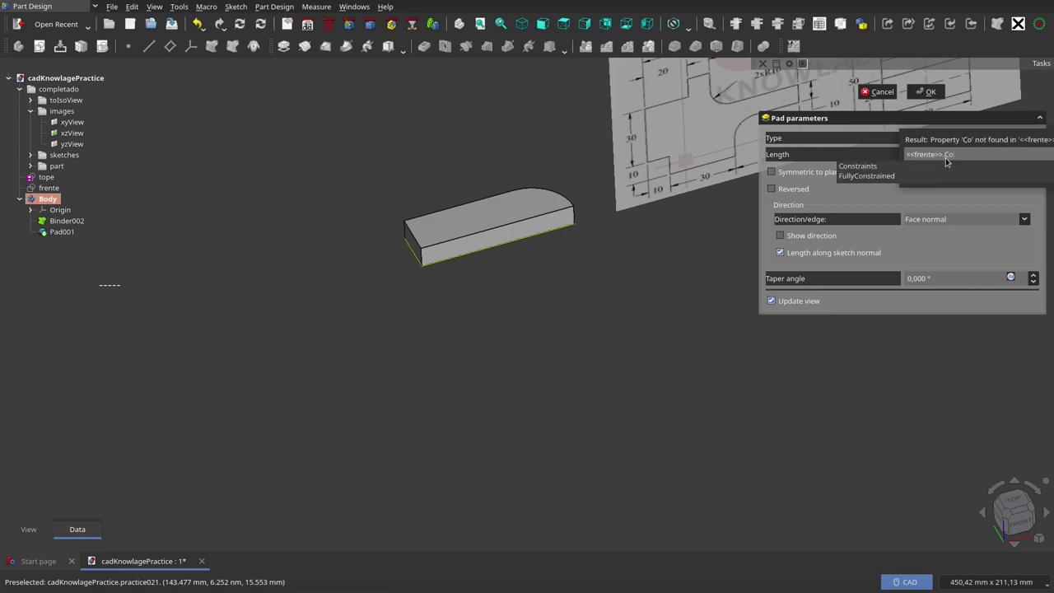
{"action": "type", "text": "r"}
{"action": "key", "text": "BackSpace"}
{"action": "type", "text": "n"}
{"action": "left_click", "coordinate": [871, 168]}
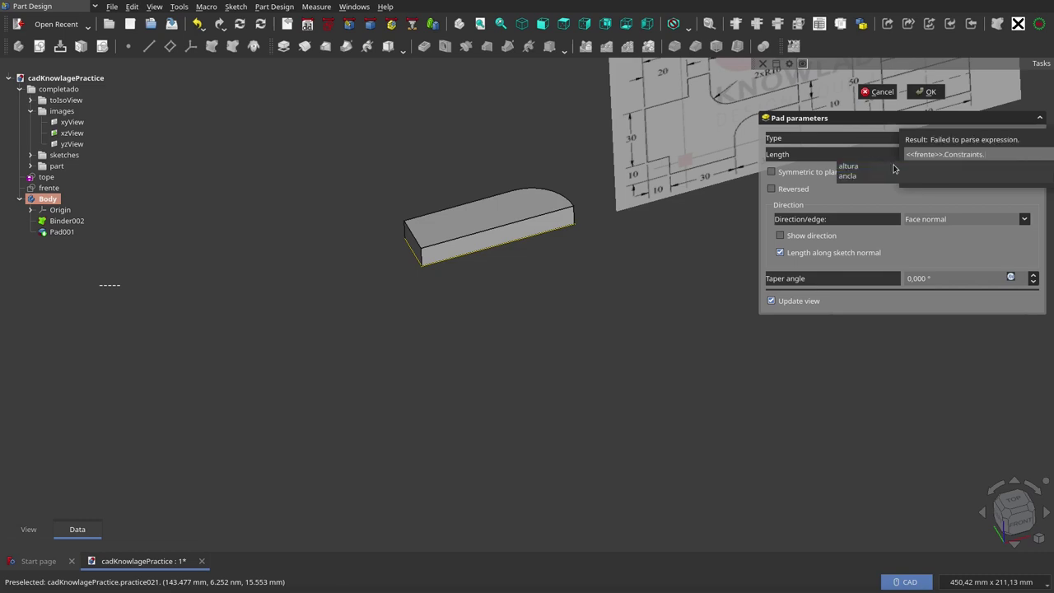
{"action": "left_click", "coordinate": [853, 167]}
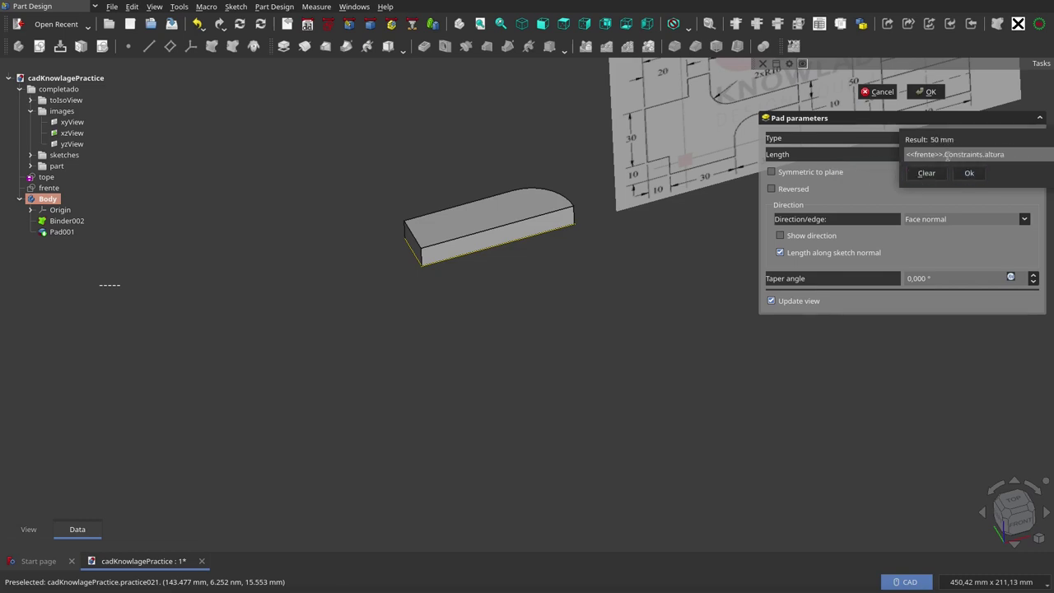
{"action": "left_click", "coordinate": [968, 173]}
{"action": "mouse_move", "coordinate": [560, 306]}
{"action": "middle_mouse_down"}
{"action": "mouse_move", "coordinate": [579, 324]}
{"action": "mouse_move", "coordinate": [426, 327]}
{"action": "middle_mouse_up"}
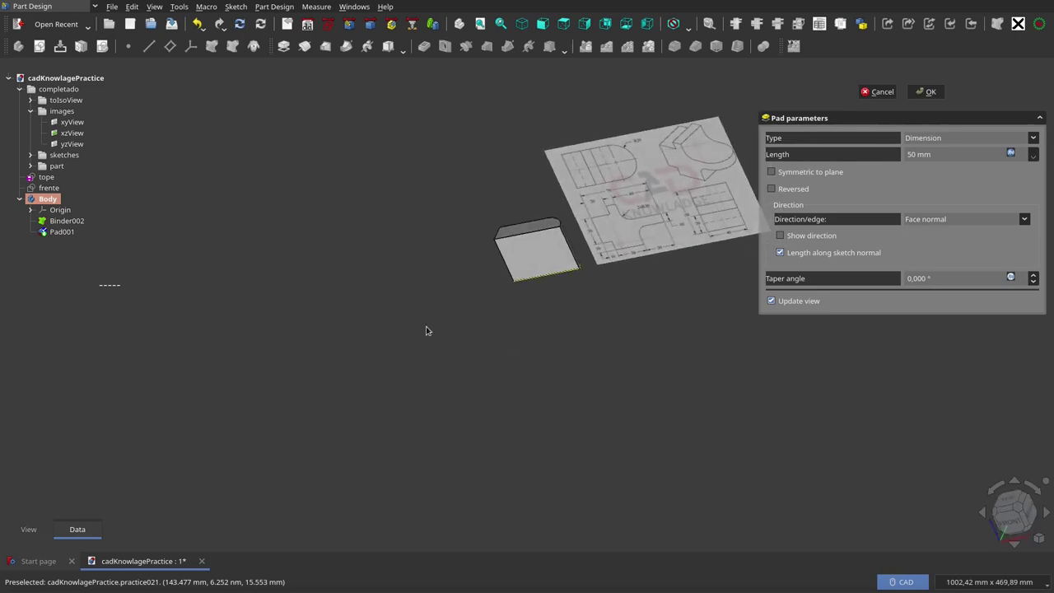
Step: Select the frente and tope sketches in the tree and orbit to view them
{"action": "left_click", "coordinate": [53, 191]}
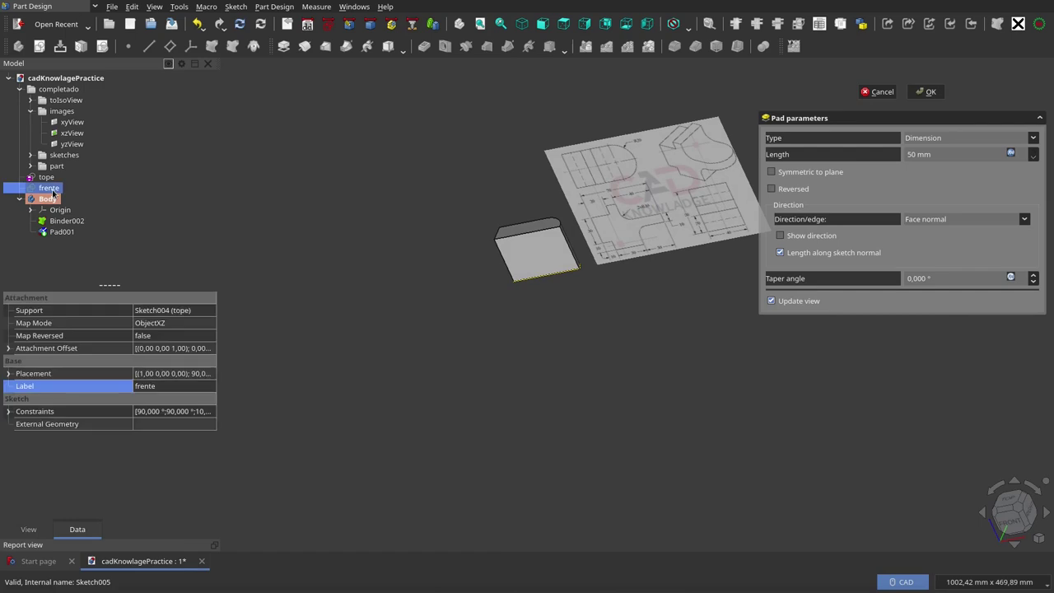
{"action": "left_click", "coordinate": [47, 177]}
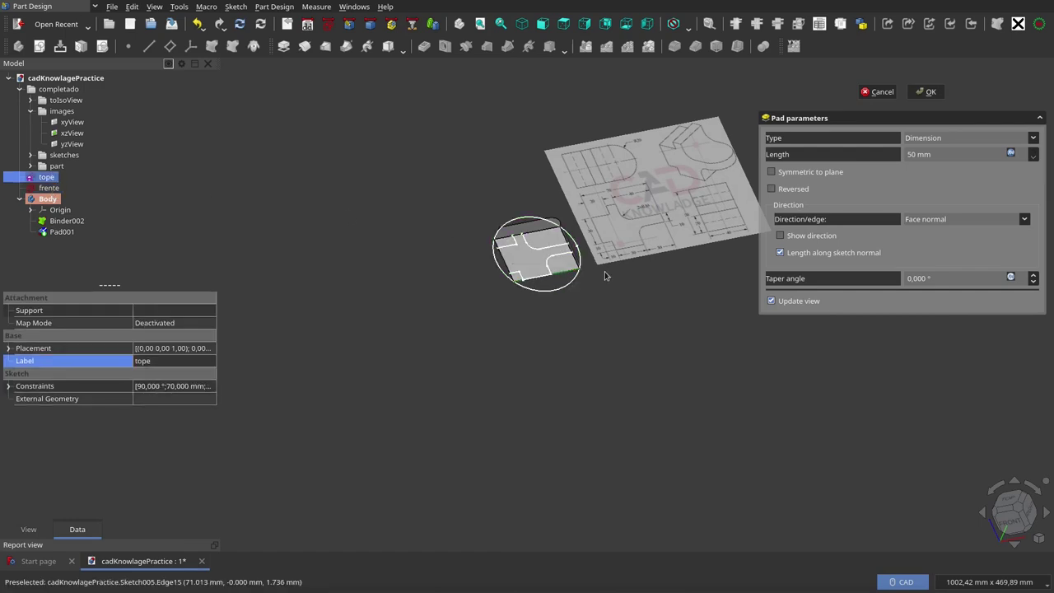
{"action": "mouse_move", "coordinate": [590, 287]}
{"action": "middle_mouse_down"}
{"action": "mouse_move", "coordinate": [645, 340]}
{"action": "mouse_move", "coordinate": [661, 305]}
{"action": "mouse_move", "coordinate": [560, 308]}
{"action": "middle_mouse_up"}
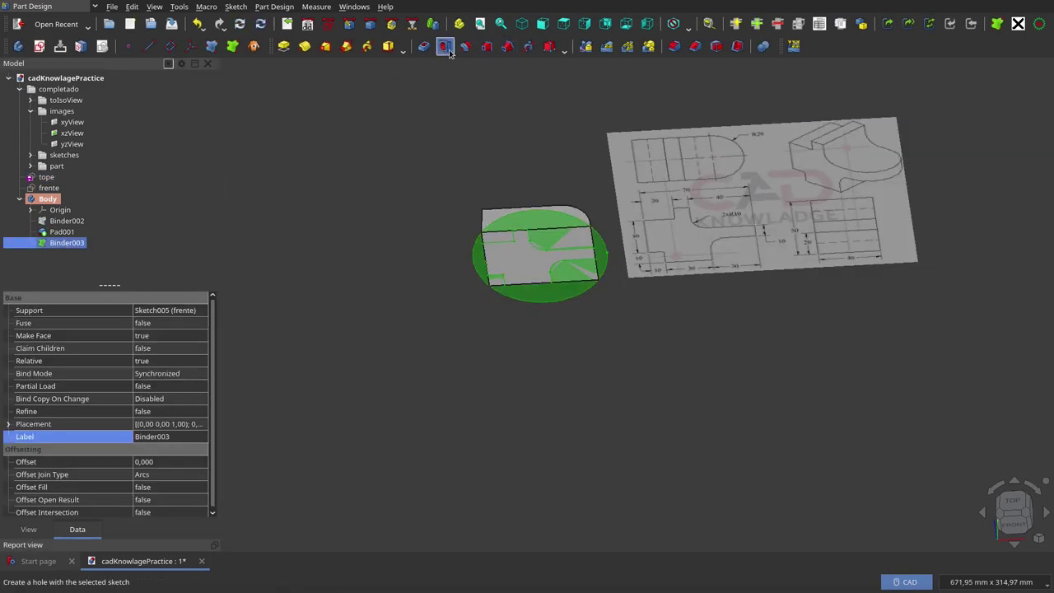
Step: Start a reversed pocket from the frente binder, keeping the Dimension extent type
{"action": "left_click", "coordinate": [424, 46]}
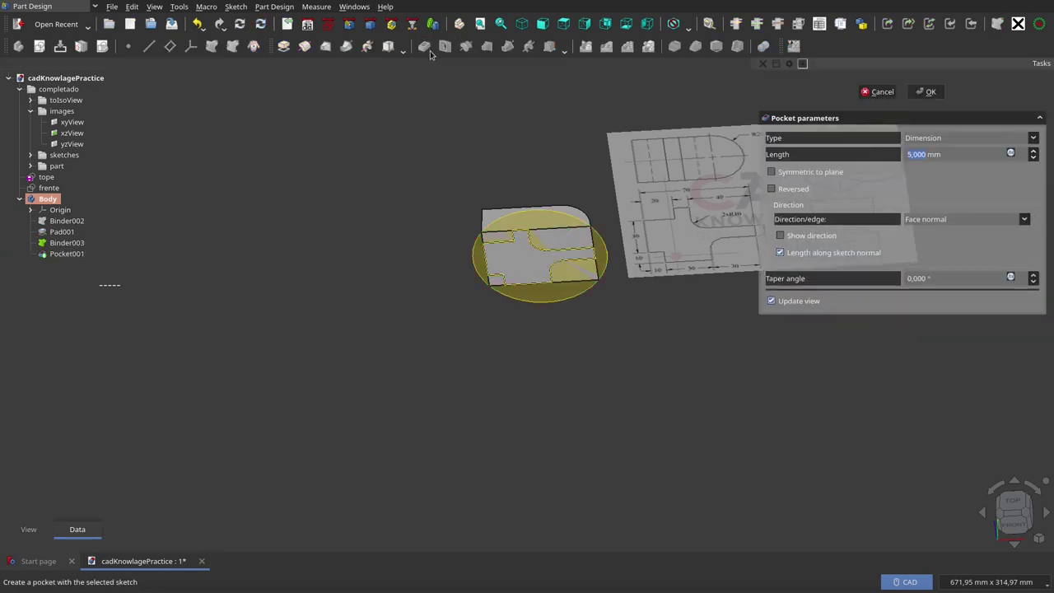
{"action": "left_click", "coordinate": [771, 190]}
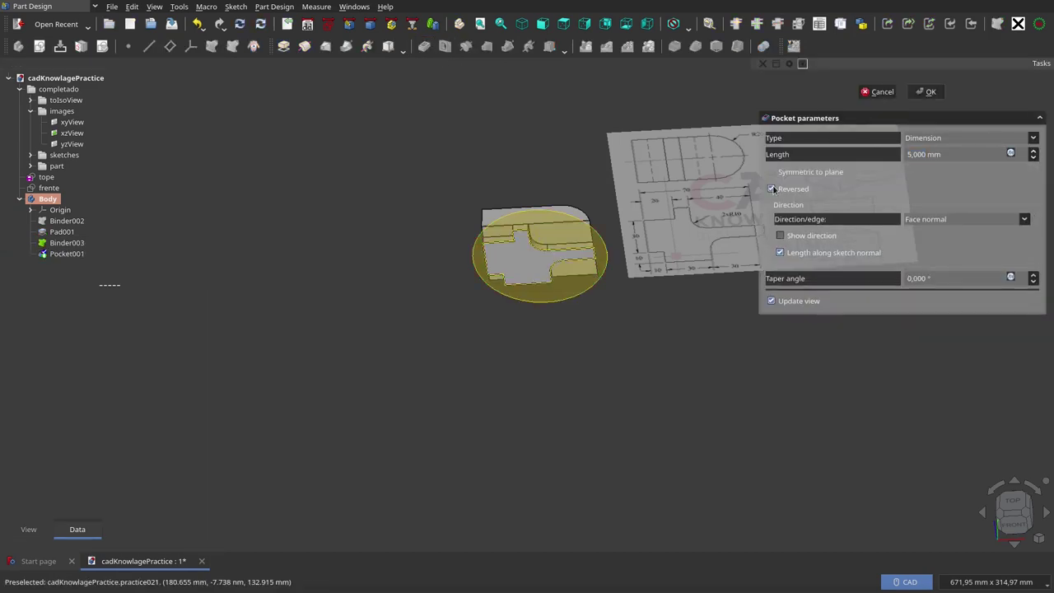
{"action": "left_click", "coordinate": [945, 140]}
{"action": "left_click", "coordinate": [947, 153]}
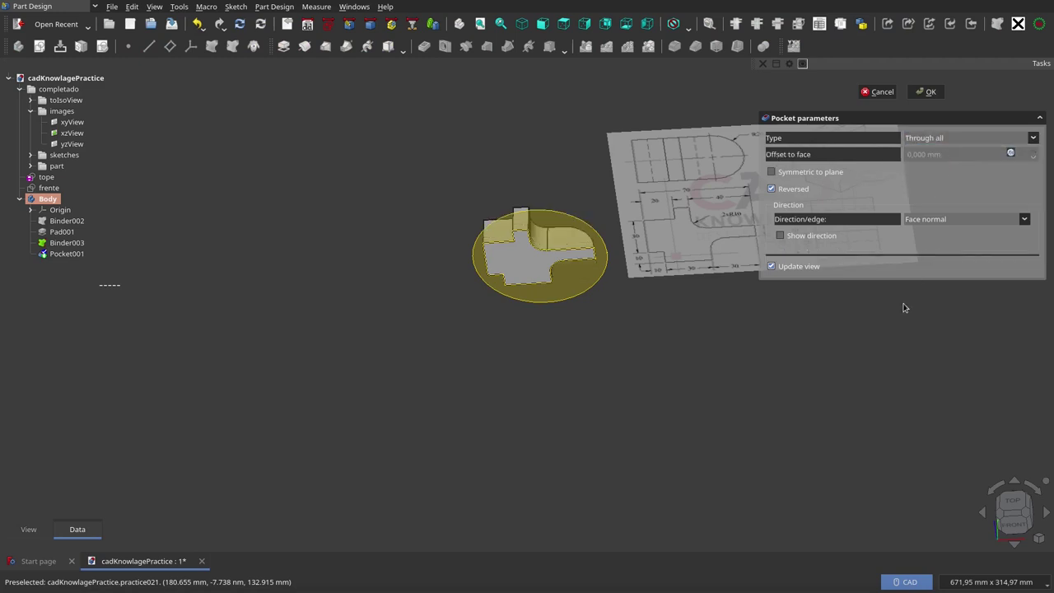
{"action": "left_click", "coordinate": [994, 138]}
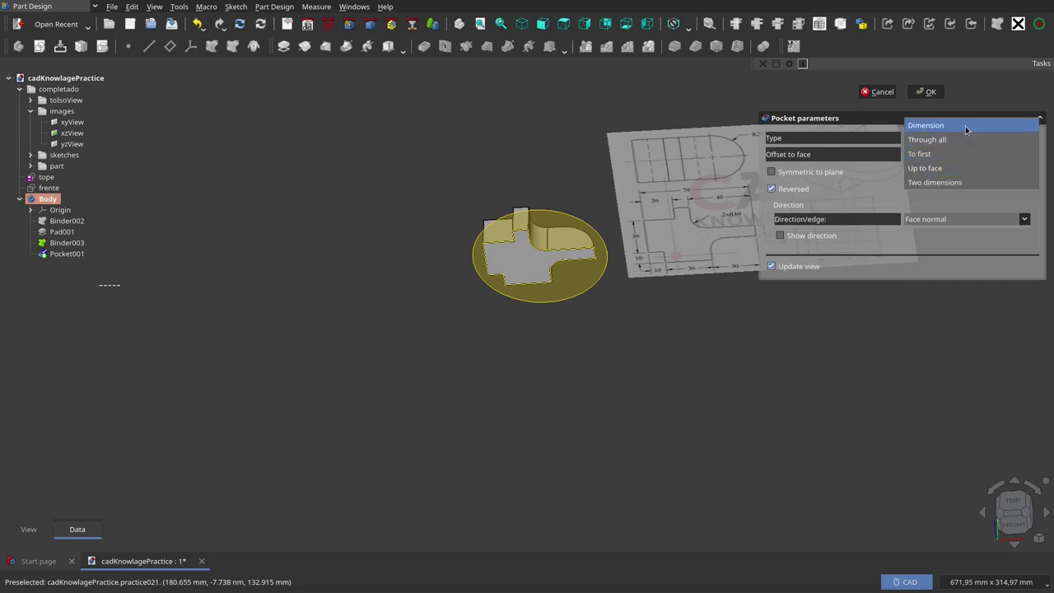
{"action": "left_click", "coordinate": [966, 127]}
Step: Set the pocket length expression to <<tope>>.Constraints.mitadDelAncho, giving 20 mm
{"action": "left_click", "coordinate": [1011, 155]}
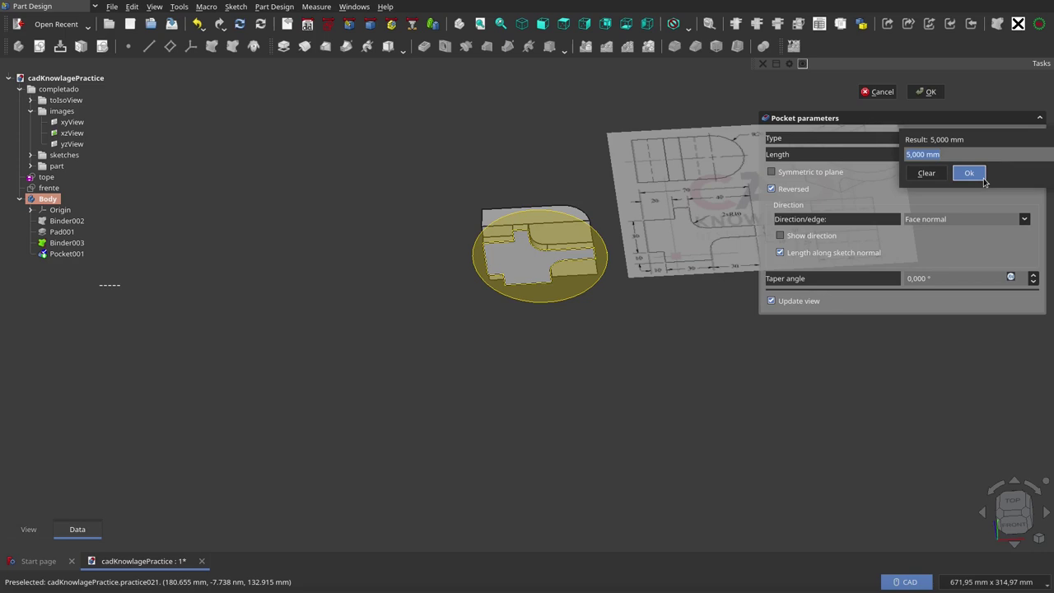
{"action": "type", "text": "to"}
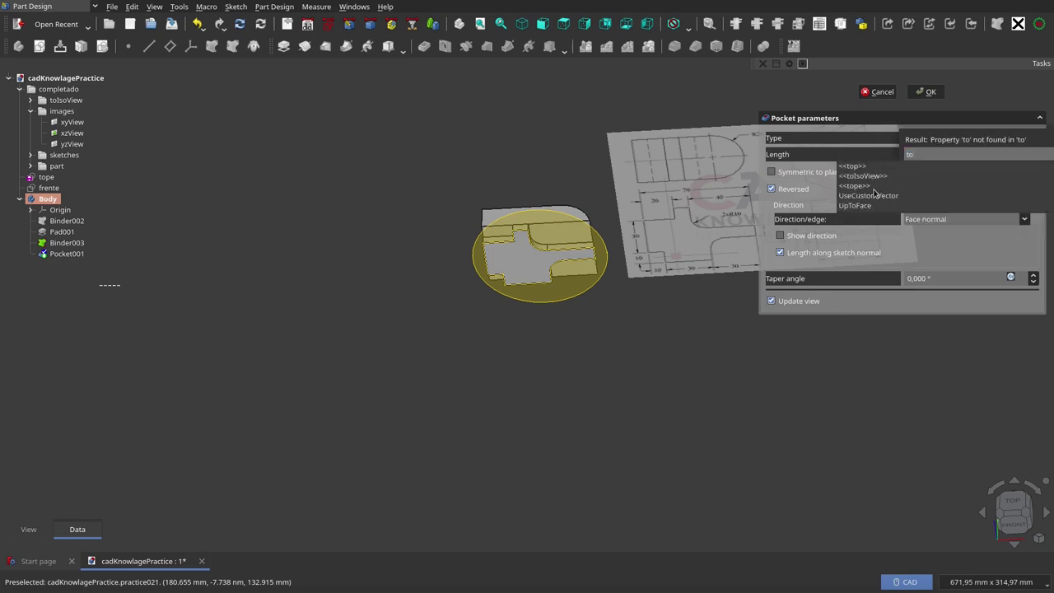
{"action": "left_click", "coordinate": [872, 188]}
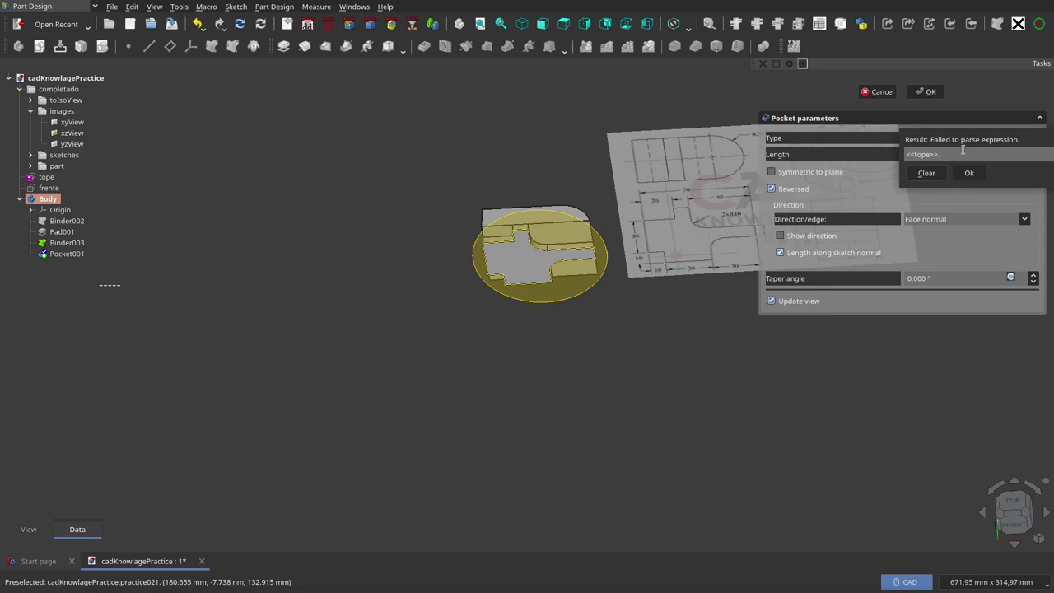
{"action": "type", "text": "cos"}
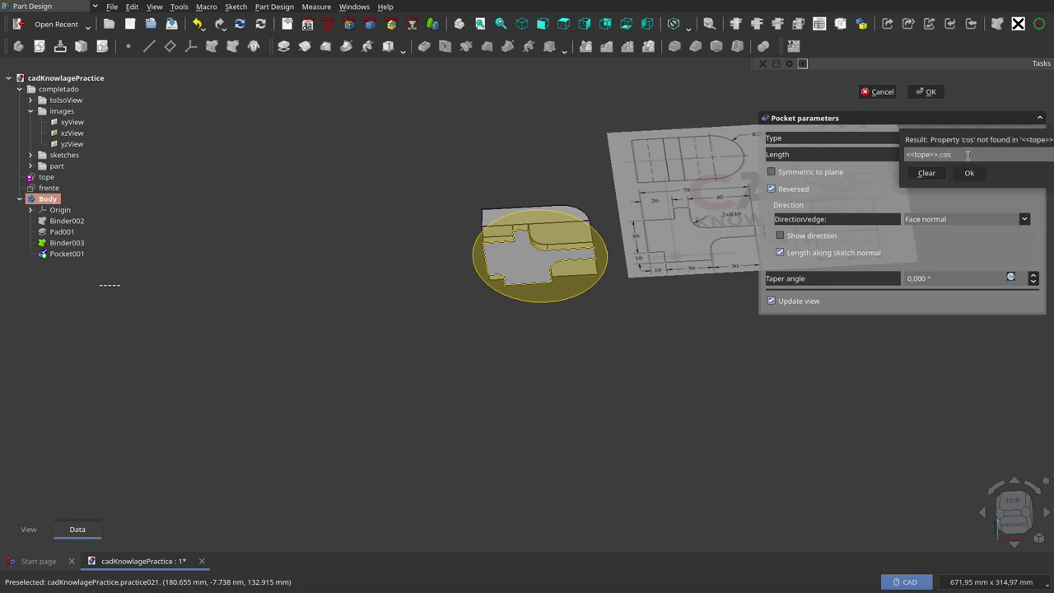
{"action": "key", "text": "BackSpace"}
{"action": "type", "text": "n"}
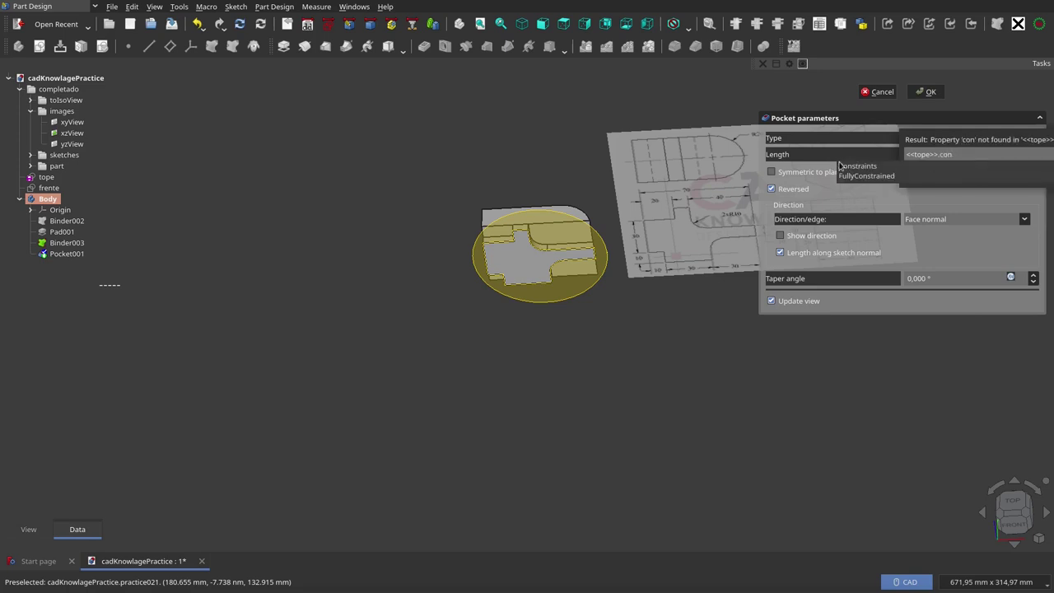
{"action": "left_click", "coordinate": [842, 166]}
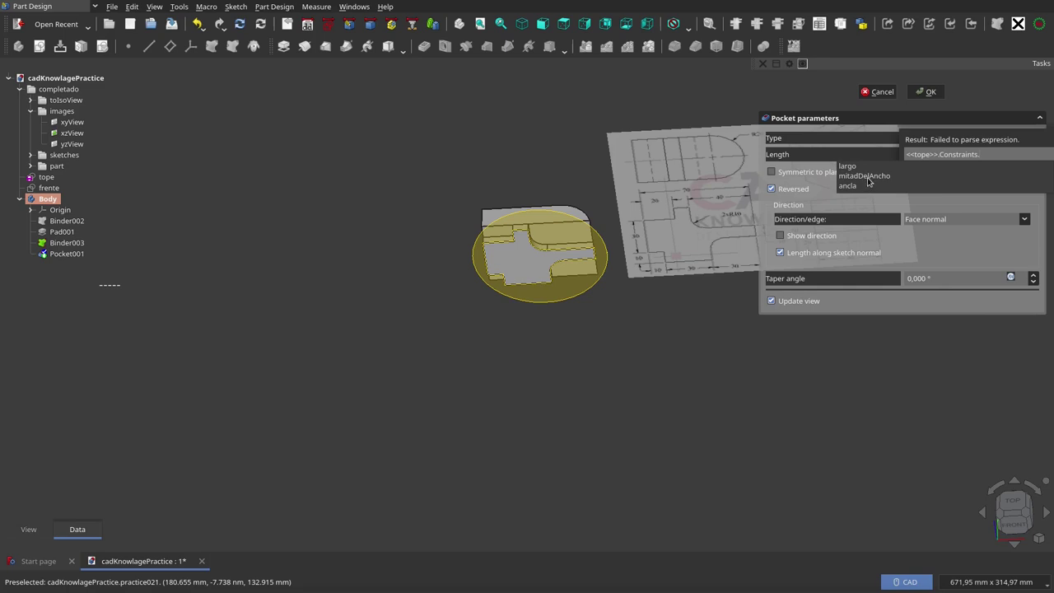
{"action": "left_click", "coordinate": [864, 176]}
{"action": "left_click", "coordinate": [968, 181]}
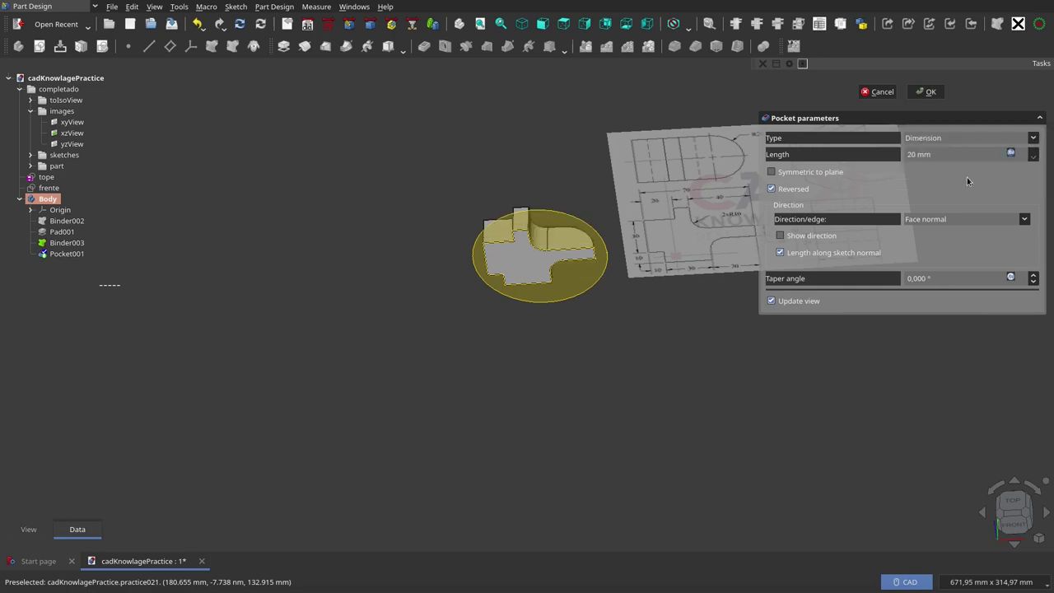
Step: Apply the 20 mm pocket and hide the xzView reference image
{"action": "left_click", "coordinate": [926, 91]}
{"action": "mouse_move", "coordinate": [648, 303]}
{"action": "middle_mouse_down"}
{"action": "mouse_move", "coordinate": [651, 372]}
{"action": "mouse_move", "coordinate": [573, 328]}
{"action": "mouse_move", "coordinate": [419, 367]}
{"action": "mouse_move", "coordinate": [703, 315]}
{"action": "mouse_move", "coordinate": [743, 266]}
{"action": "middle_mouse_up"}
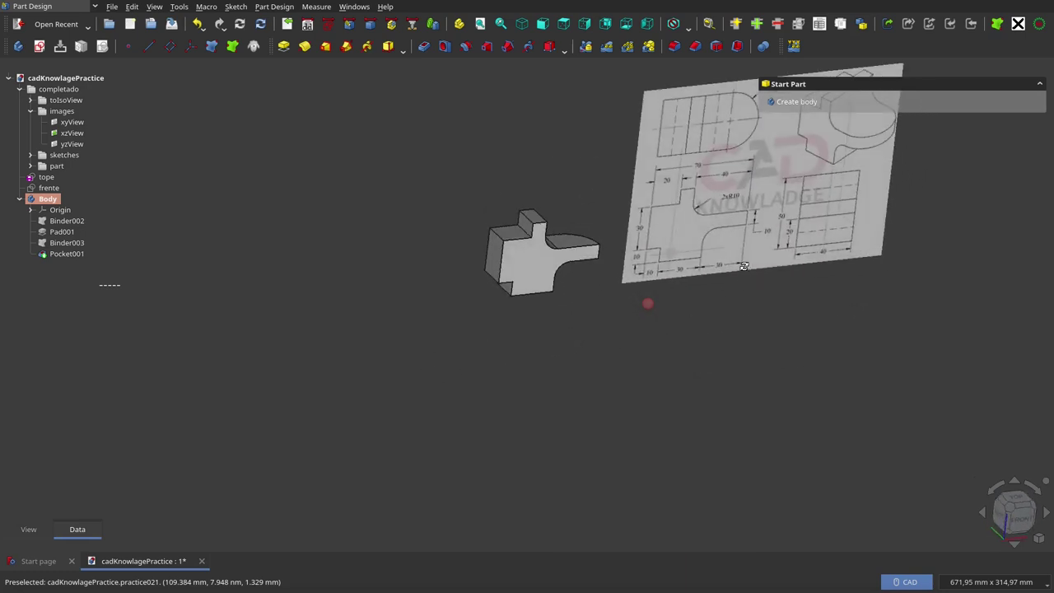
{"action": "left_click", "coordinate": [74, 132]}
{"action": "key", "text": "space"}
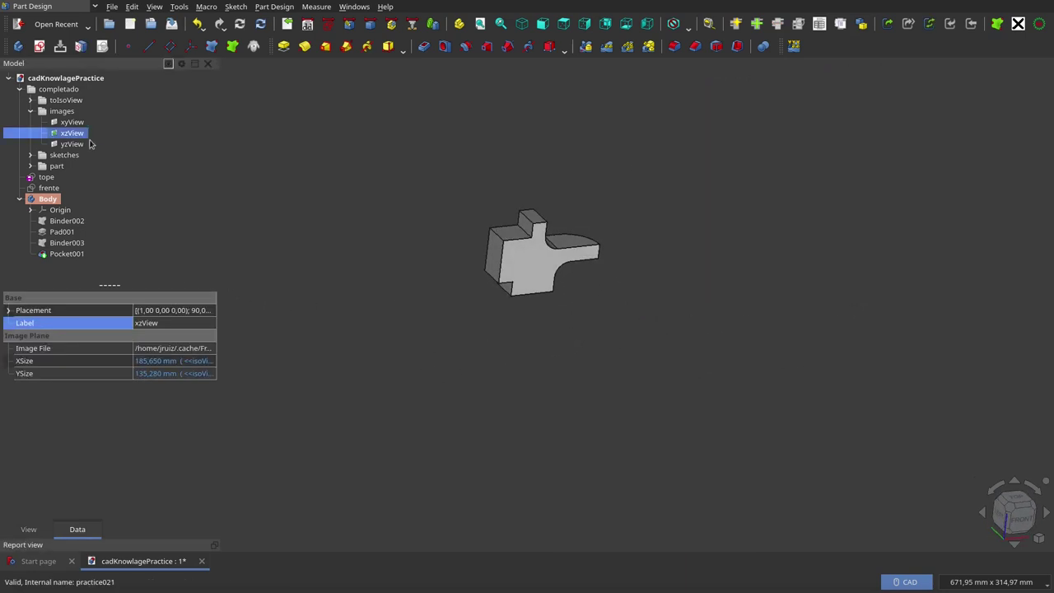
Step: Select Pad001 and Pocket001 in the tree for mirroring
{"action": "mouse_move", "coordinate": [818, 376]}
{"action": "middle_mouse_down"}
{"action": "mouse_move", "coordinate": [647, 419]}
{"action": "mouse_move", "coordinate": [666, 374]}
{"action": "middle_mouse_up"}
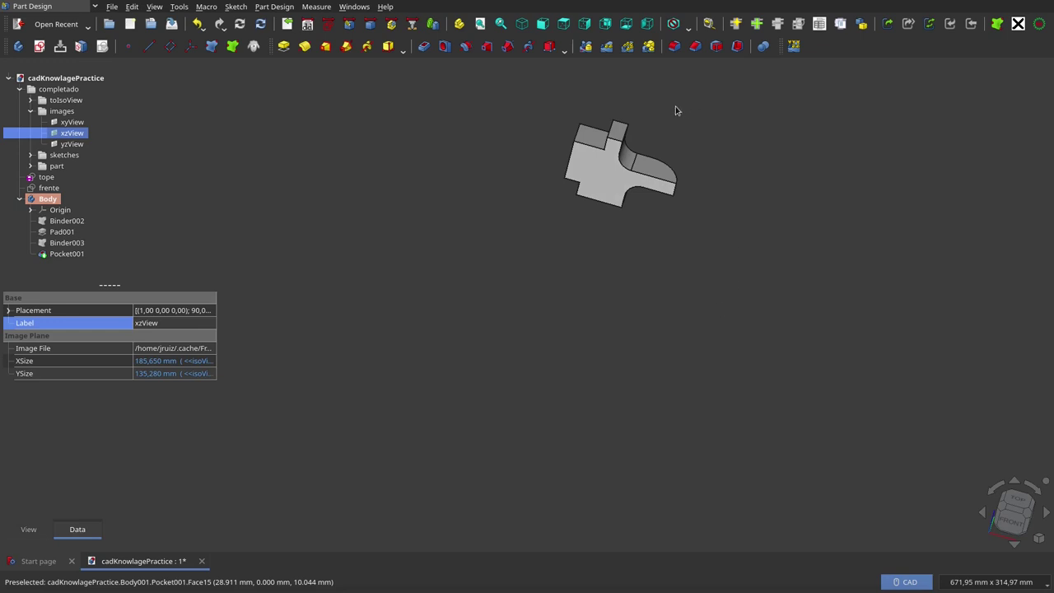
{"action": "scroll", "coordinate": [663, 105], "scroll_direction": "up", "scroll_amount": 3}
{"action": "mouse_move", "coordinate": [659, 189]}
{"action": "middle_mouse_down"}
{"action": "mouse_move", "coordinate": [569, 216]}
{"action": "mouse_move", "coordinate": [587, 173]}
{"action": "middle_mouse_up"}
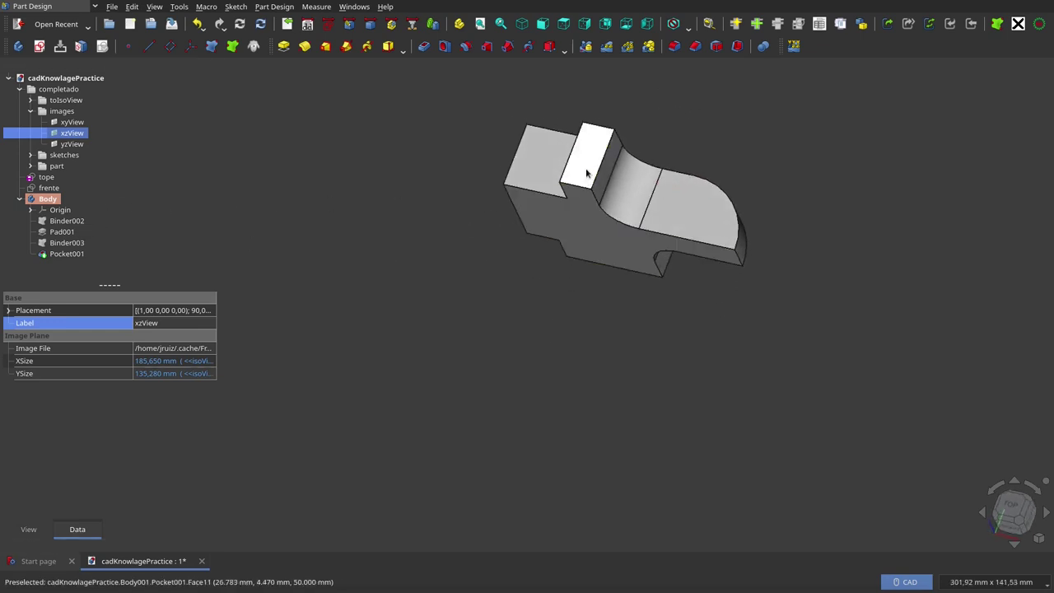
{"action": "left_click", "coordinate": [62, 233]}
{"action": "key", "text": "space"}
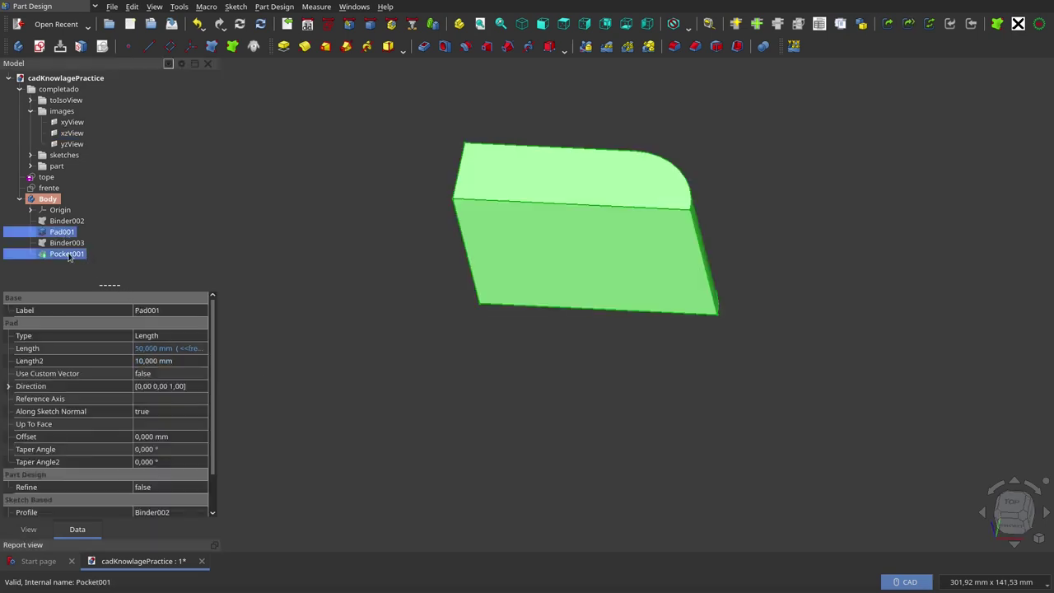
Step: Mirror Pad001 and Pocket001 across the Base XZ plane
{"action": "left_click", "coordinate": [585, 48]}
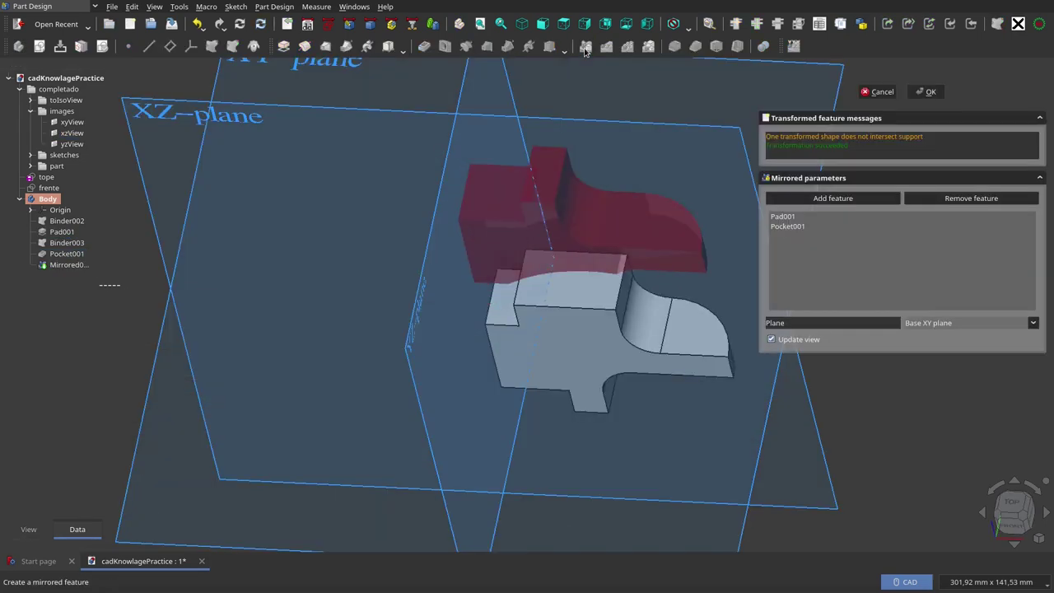
{"action": "mouse_move", "coordinate": [565, 283]}
{"action": "middle_mouse_down"}
{"action": "mouse_move", "coordinate": [555, 365]}
{"action": "mouse_move", "coordinate": [530, 329]}
{"action": "mouse_move", "coordinate": [551, 297]}
{"action": "mouse_move", "coordinate": [513, 357]}
{"action": "mouse_move", "coordinate": [567, 365]}
{"action": "mouse_move", "coordinate": [591, 328]}
{"action": "middle_mouse_up"}
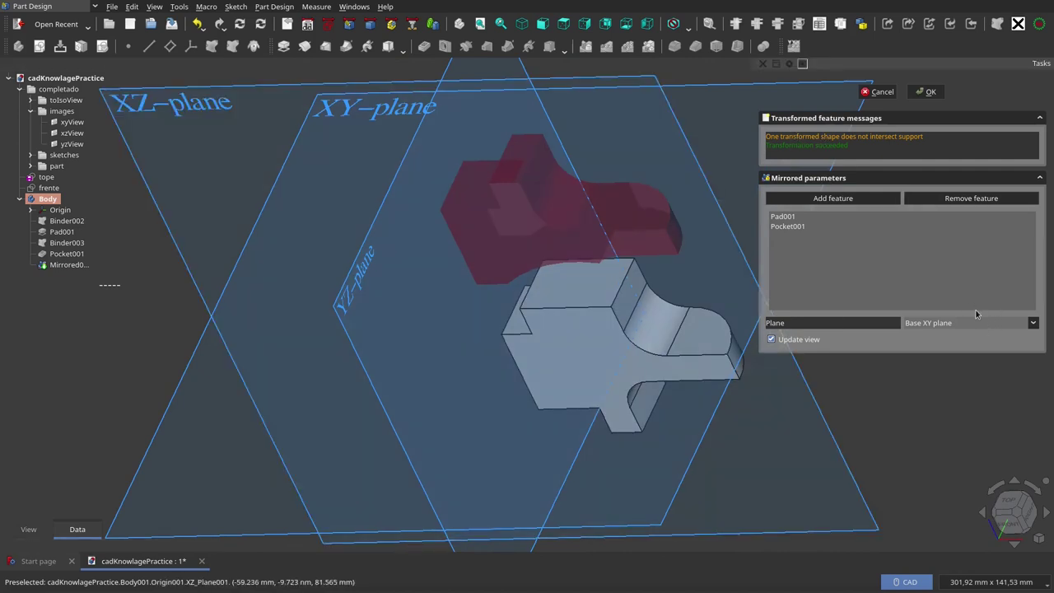
{"action": "left_click", "coordinate": [973, 324]}
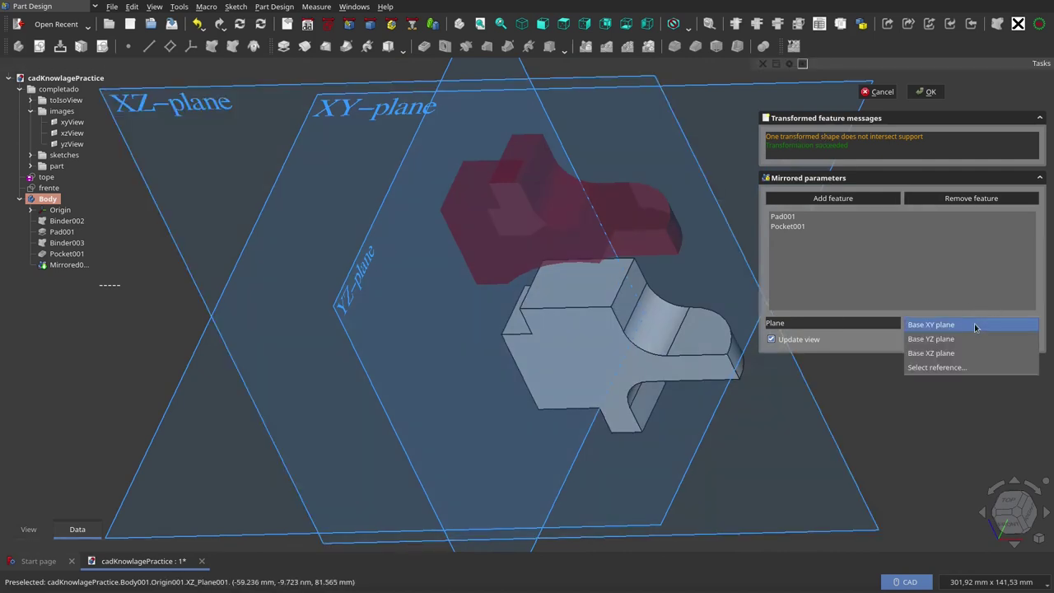
{"action": "left_click", "coordinate": [972, 354]}
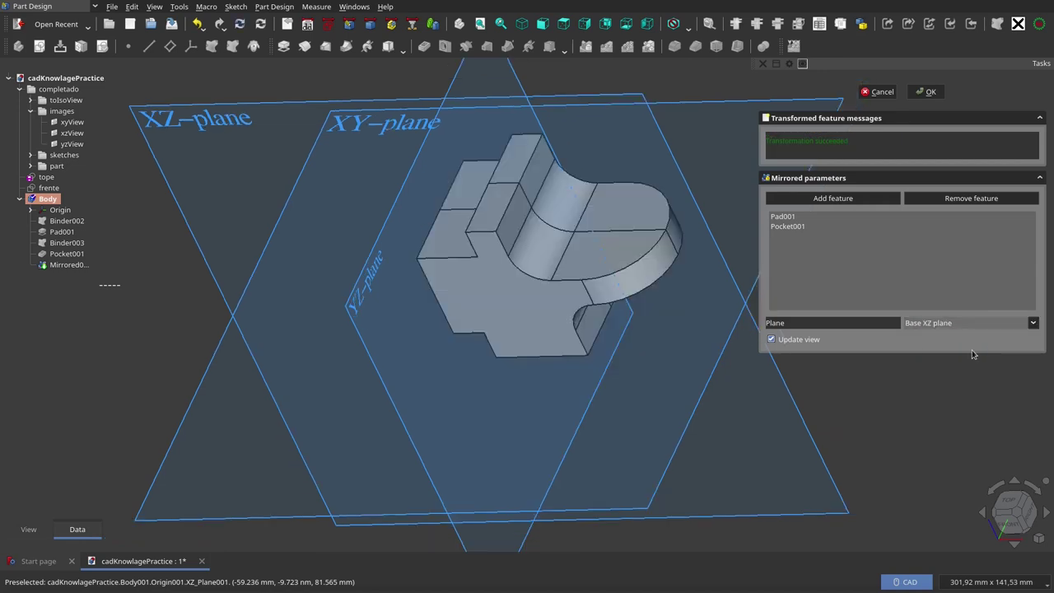
Step: Accept the mirrored feature and set Mirrored001's Refine property to true
{"action": "left_click", "coordinate": [925, 92]}
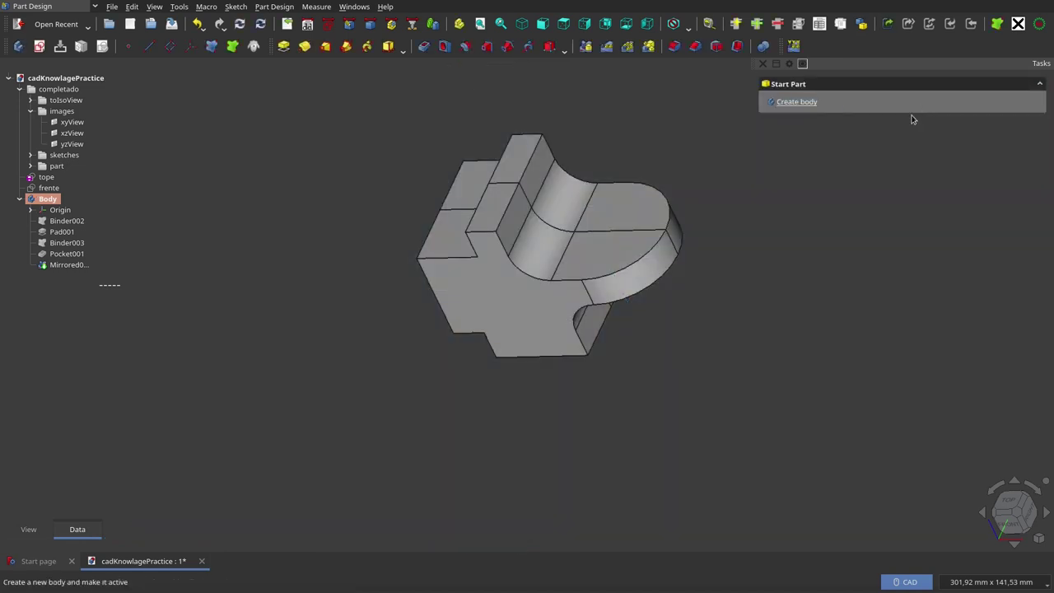
{"action": "mouse_move", "coordinate": [714, 308]}
{"action": "middle_mouse_down"}
{"action": "mouse_move", "coordinate": [799, 329]}
{"action": "mouse_move", "coordinate": [487, 423]}
{"action": "mouse_move", "coordinate": [506, 356]}
{"action": "mouse_move", "coordinate": [631, 299]}
{"action": "mouse_move", "coordinate": [431, 367]}
{"action": "middle_mouse_up"}
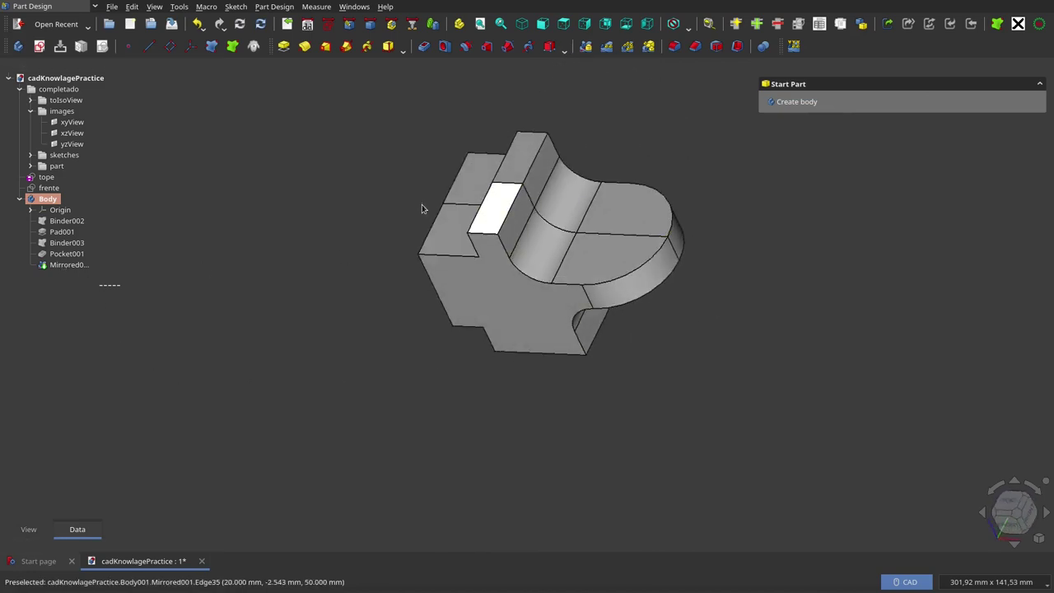
{"action": "left_click", "coordinate": [69, 264]}
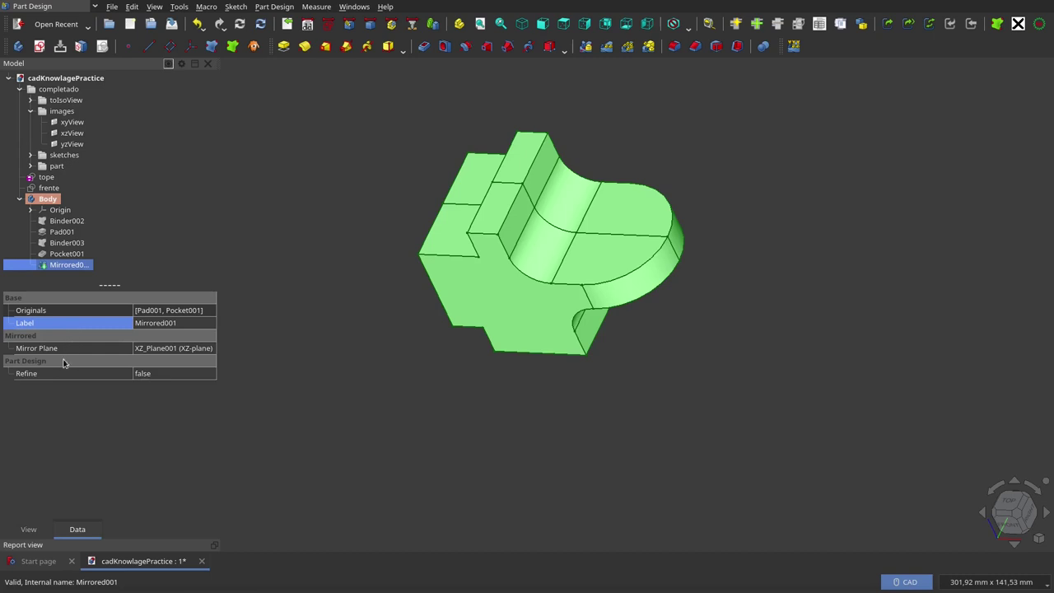
{"action": "left_click", "coordinate": [154, 377]}
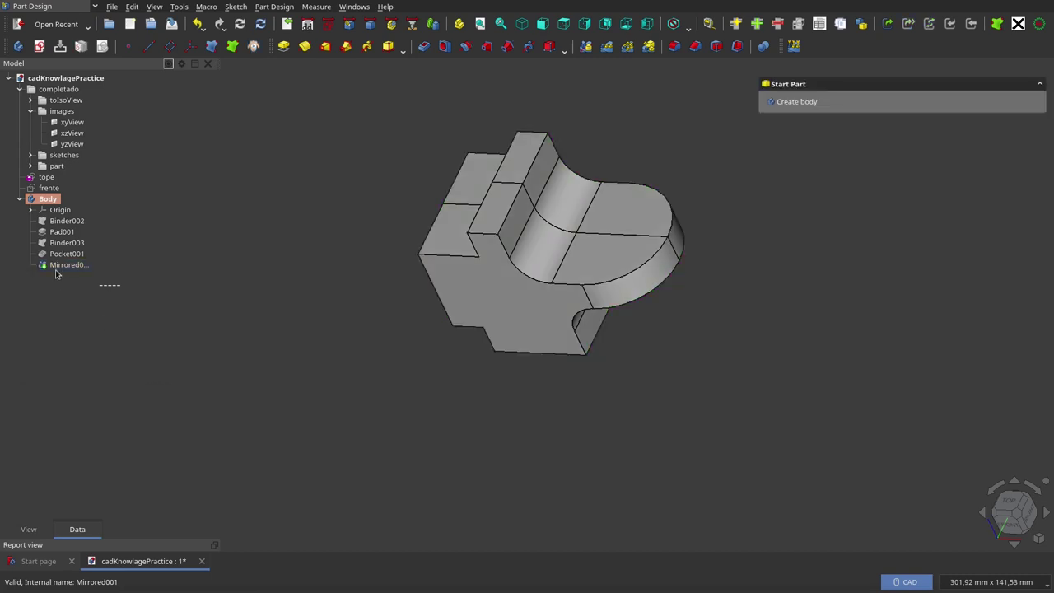
{"action": "left_click", "coordinate": [56, 268]}
{"action": "left_click", "coordinate": [142, 375]}
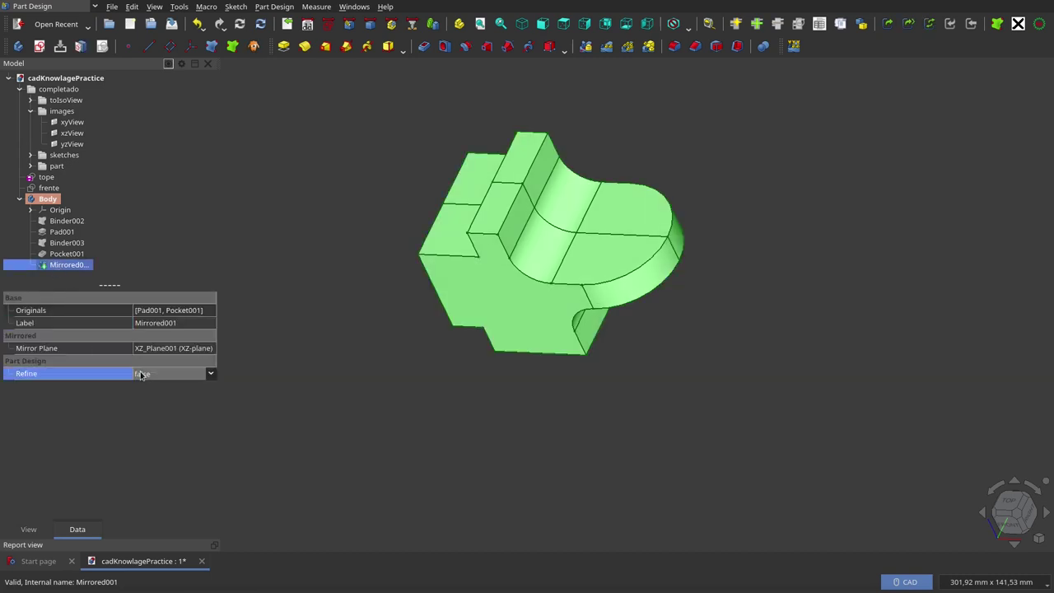
{"action": "left_click", "coordinate": [141, 376]}
{"action": "left_click", "coordinate": [144, 388]}
{"action": "left_click", "coordinate": [476, 423]}
{"action": "mouse_move", "coordinate": [606, 437]}
{"action": "middle_mouse_down"}
{"action": "mouse_move", "coordinate": [604, 469]}
{"action": "mouse_move", "coordinate": [364, 395]}
{"action": "mouse_move", "coordinate": [492, 381]}
{"action": "mouse_move", "coordinate": [567, 400]}
{"action": "mouse_move", "coordinate": [594, 432]}
{"action": "middle_mouse_up"}
Step: Show the isoView reference image in front view and select Body
{"action": "left_click", "coordinate": [31, 165]}
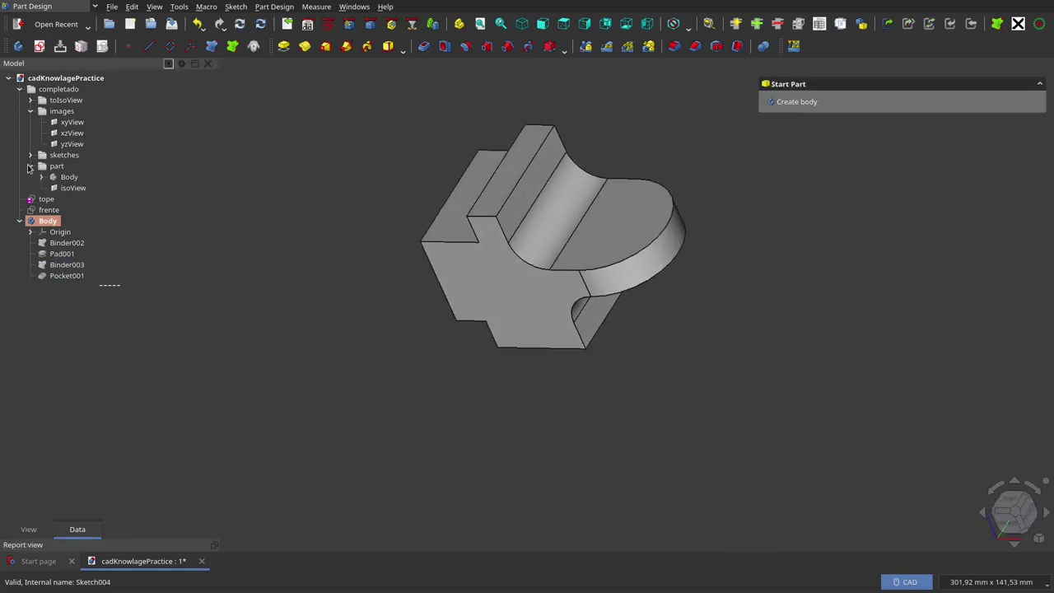
{"action": "left_click", "coordinate": [73, 187]}
{"action": "key", "text": "space"}
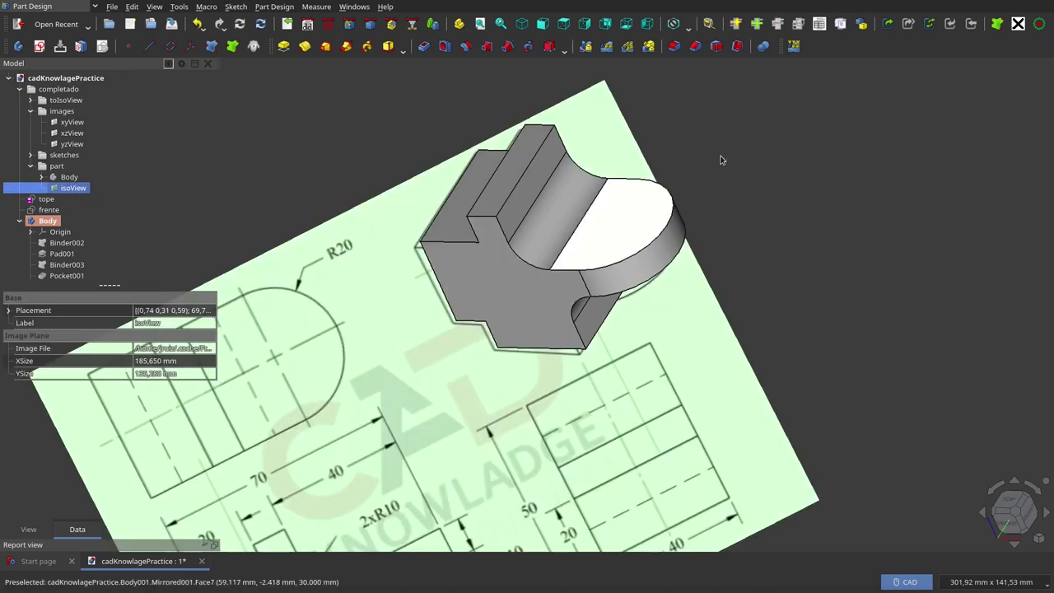
{"action": "left_click", "coordinate": [543, 24]}
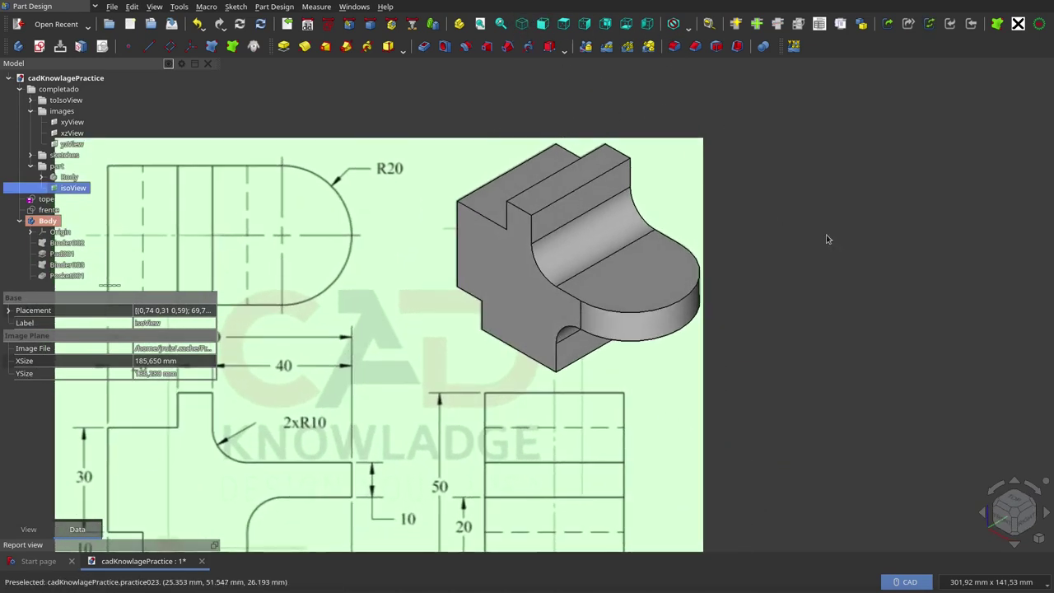
{"action": "left_click", "coordinate": [47, 221]}
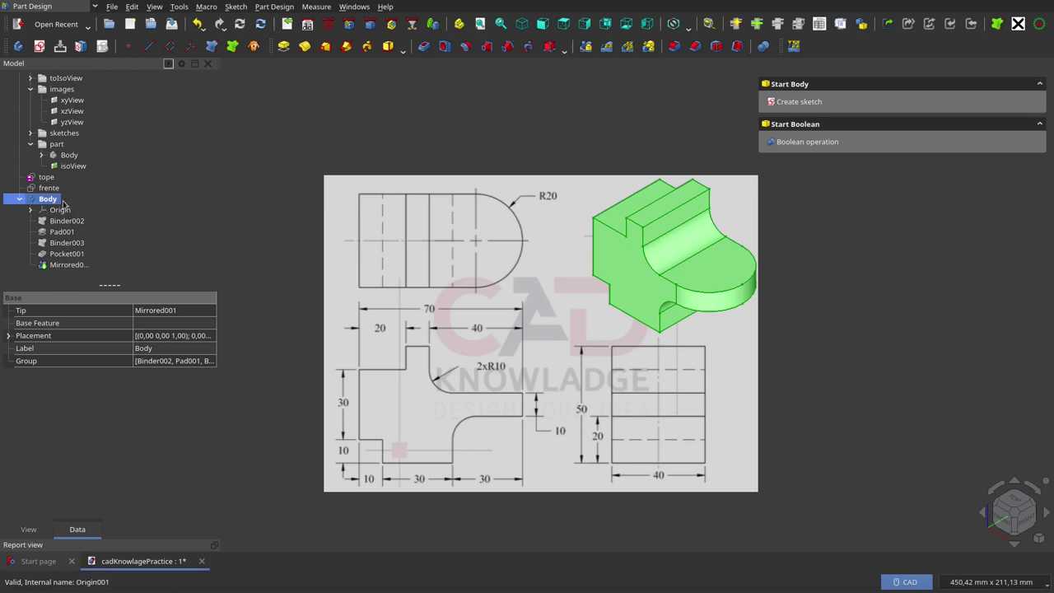
Step: Toggle Body's visibility against the isoView drawing, leaving it hidden
{"action": "key", "text": "space"}
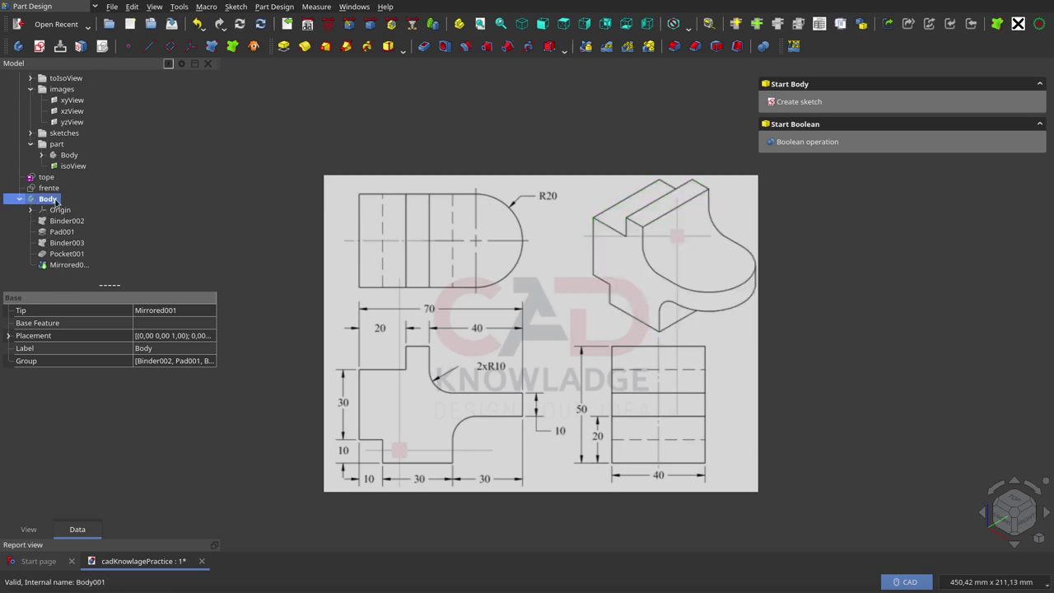
{"action": "key", "text": "space"}
{"action": "left_click", "coordinate": [404, 153]}
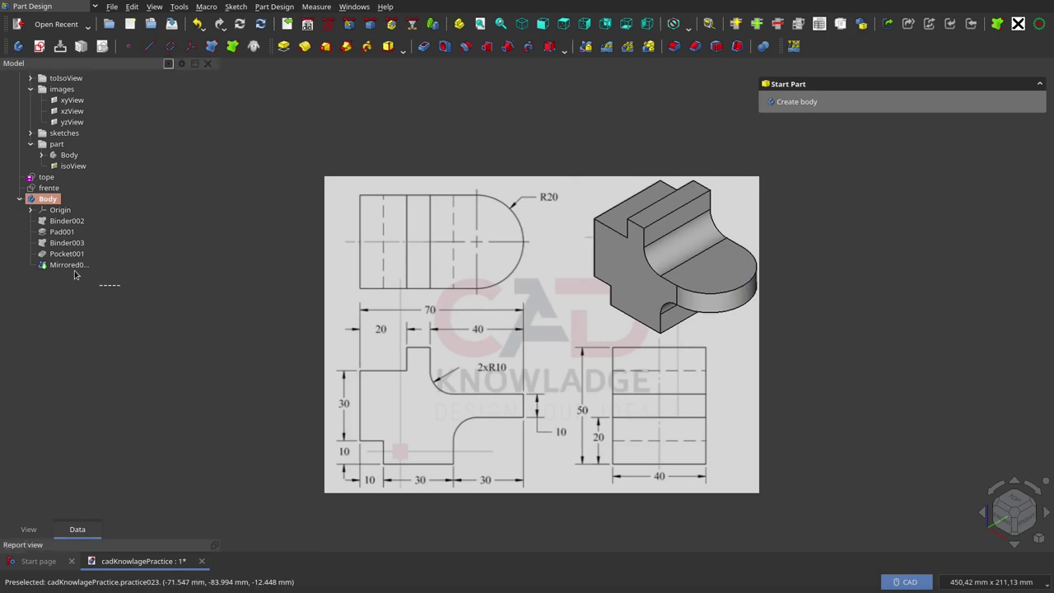
{"action": "left_click", "coordinate": [46, 200]}
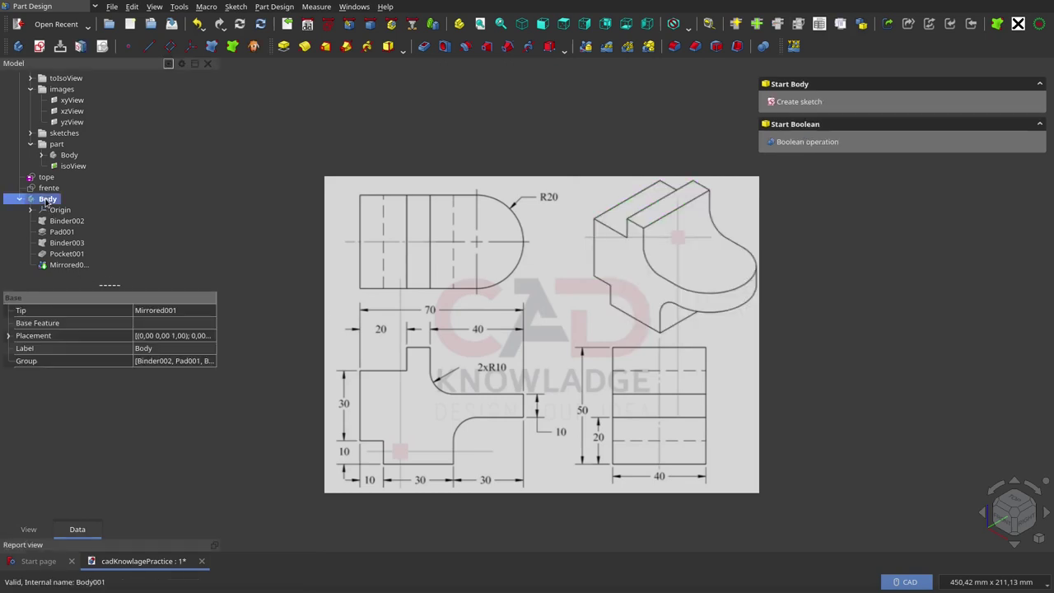
{"action": "key", "text": "space"}
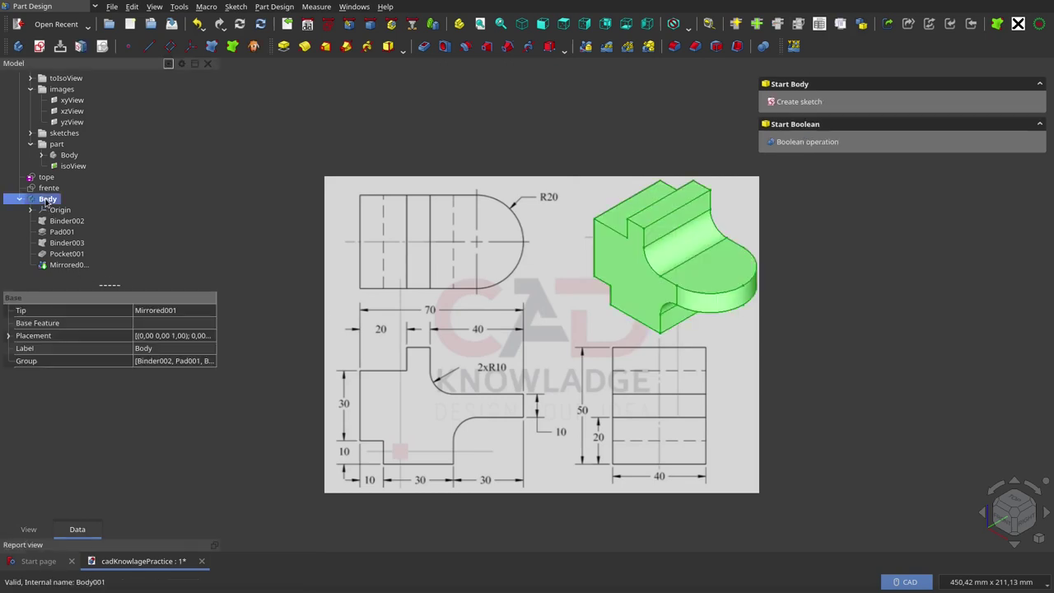
{"action": "key", "text": "space"}
{"action": "key", "text": "space"}
{"action": "key", "text": "space"}
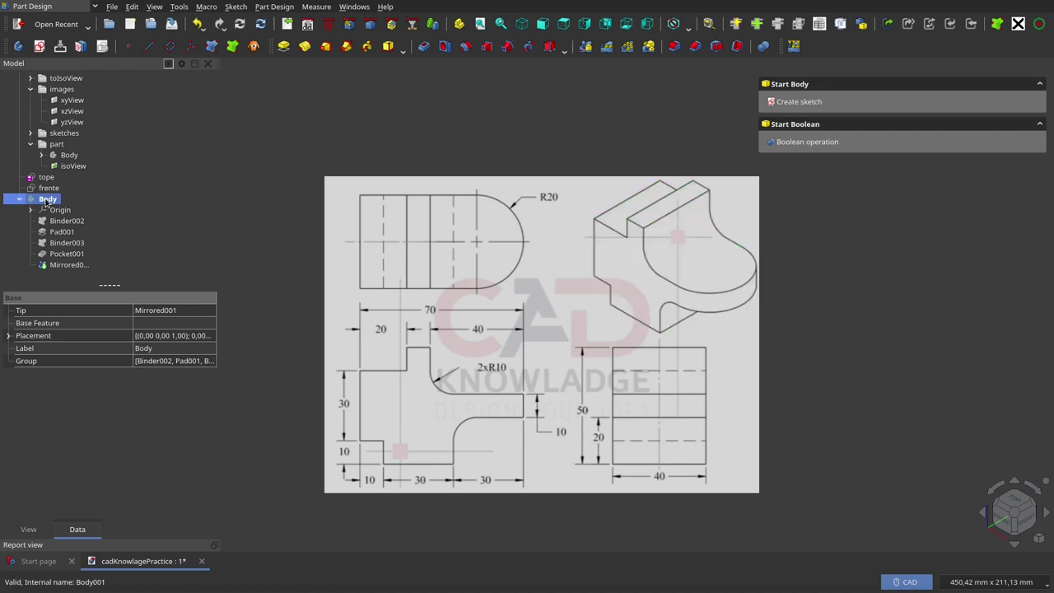
{"action": "key", "text": "space"}
{"action": "key", "text": "space"}
{"action": "key", "text": "space"}
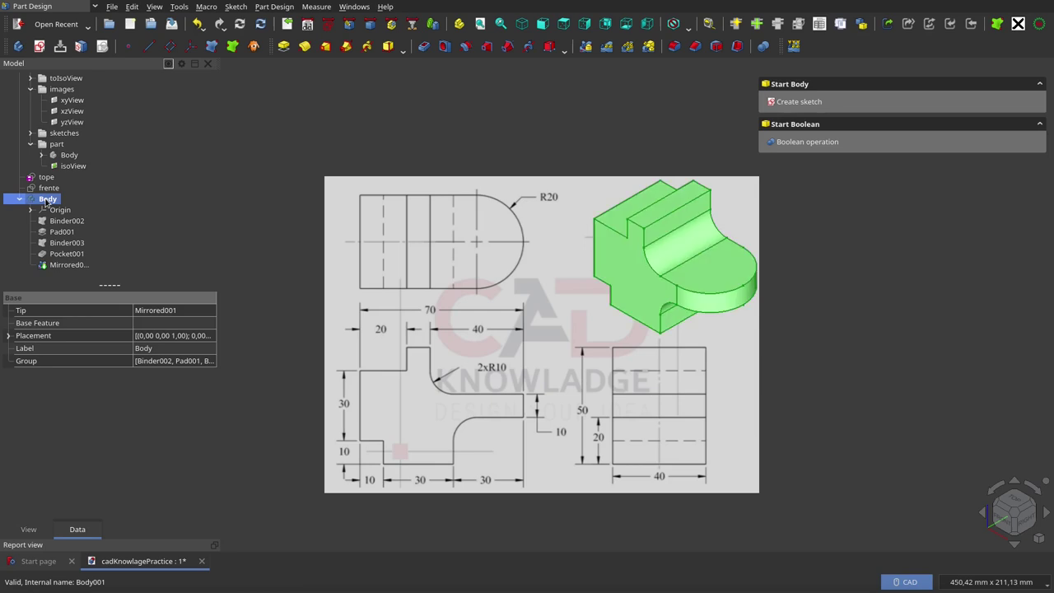
{"action": "key", "text": "space"}
{"action": "key", "text": "space"}
{"action": "key", "text": "space"}
{"action": "key", "text": "space"}
{"action": "key", "text": "space"}
{"action": "key", "text": "space"}
{"action": "key", "text": "space"}
{"action": "key", "text": "space"}
{"action": "key", "text": "space"}
{"action": "key", "text": "space"}
{"action": "key", "text": "space"}
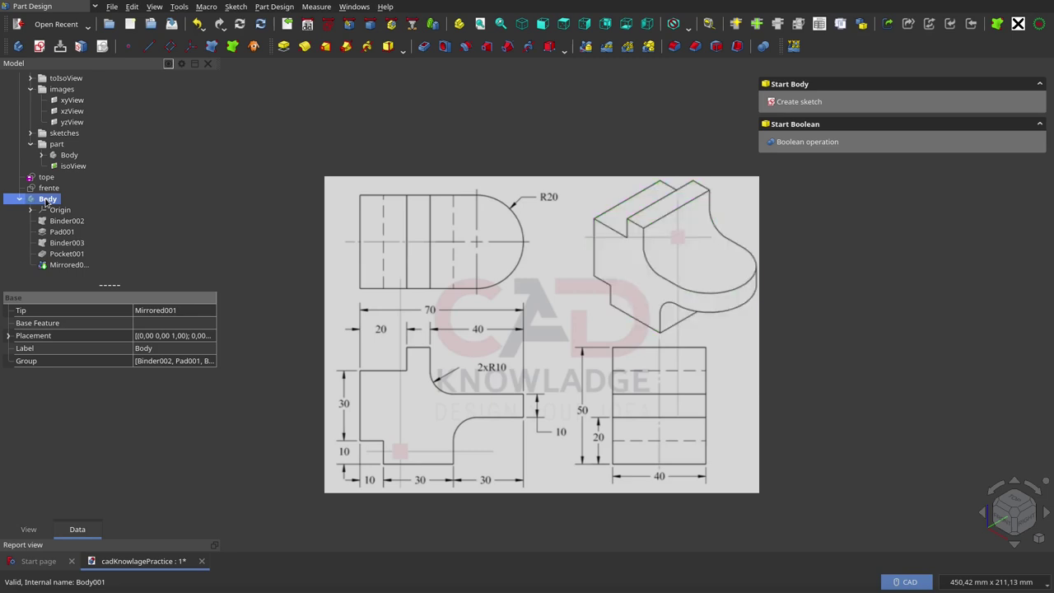